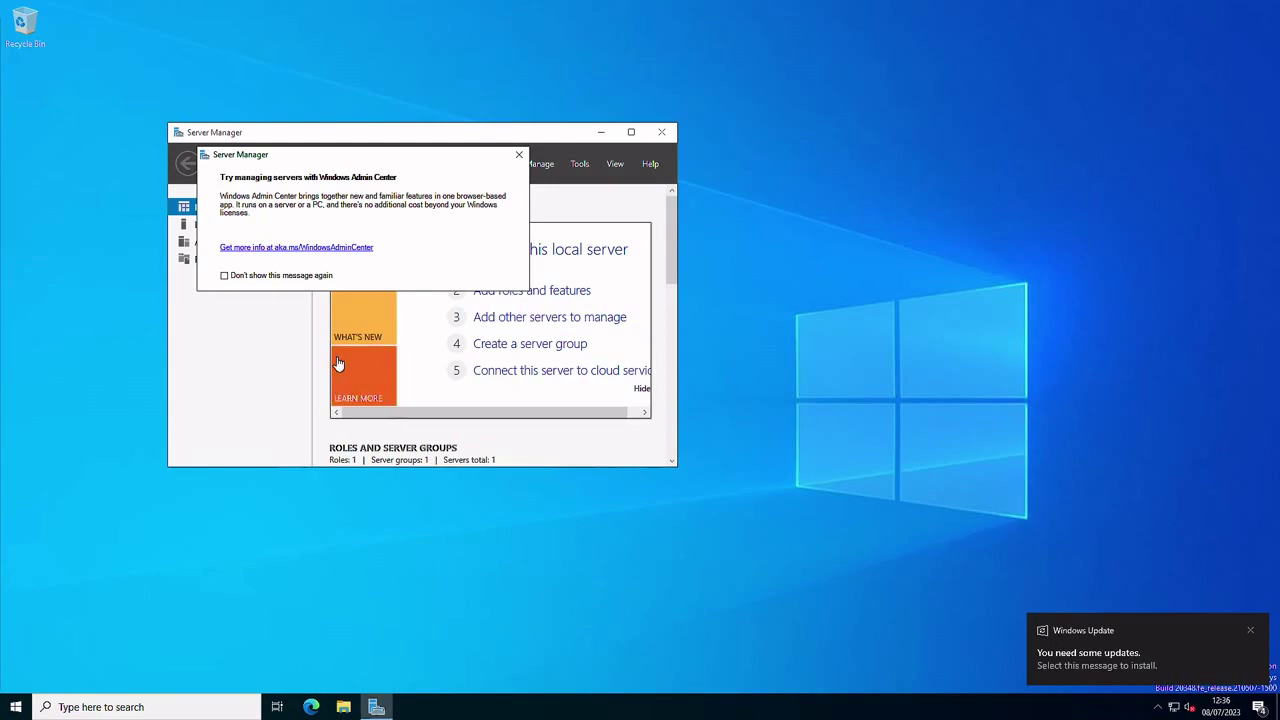
Step: Start adding roles and features as a role-based installation on the server WIN22-.hometest.org from the server pool
left_click(518, 155)
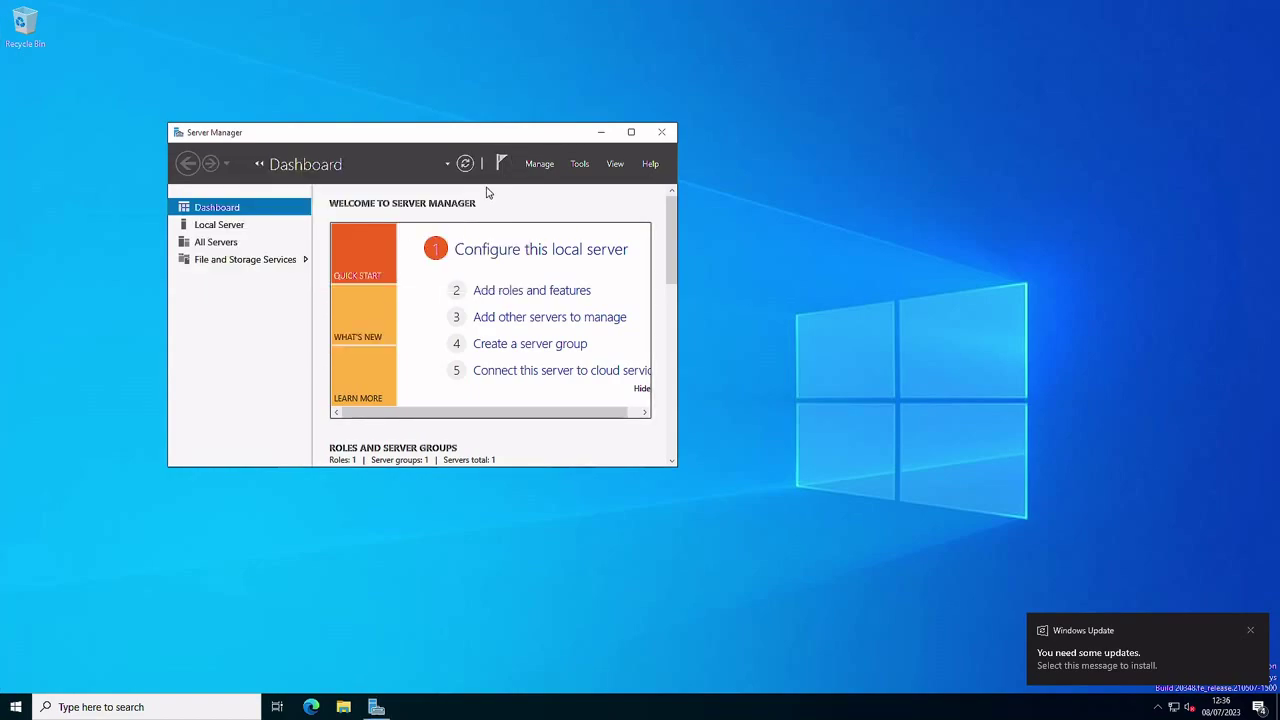
left_click(631, 132)
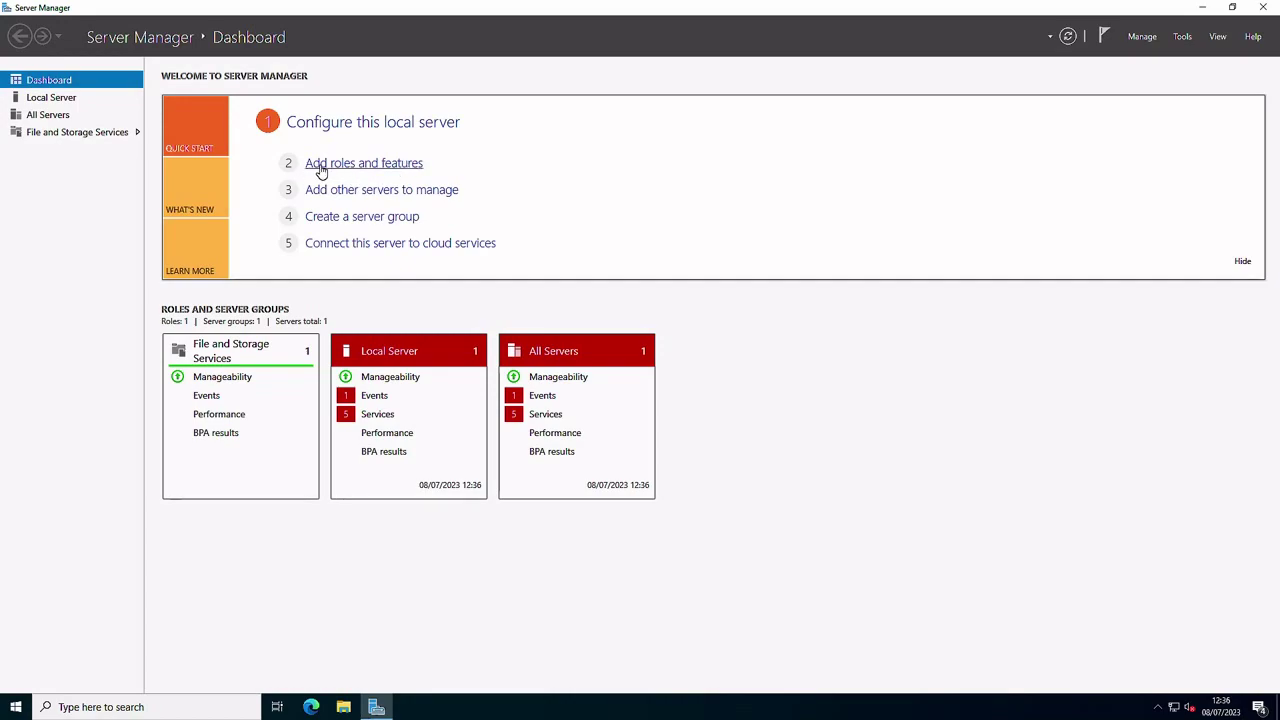
left_click(373, 168)
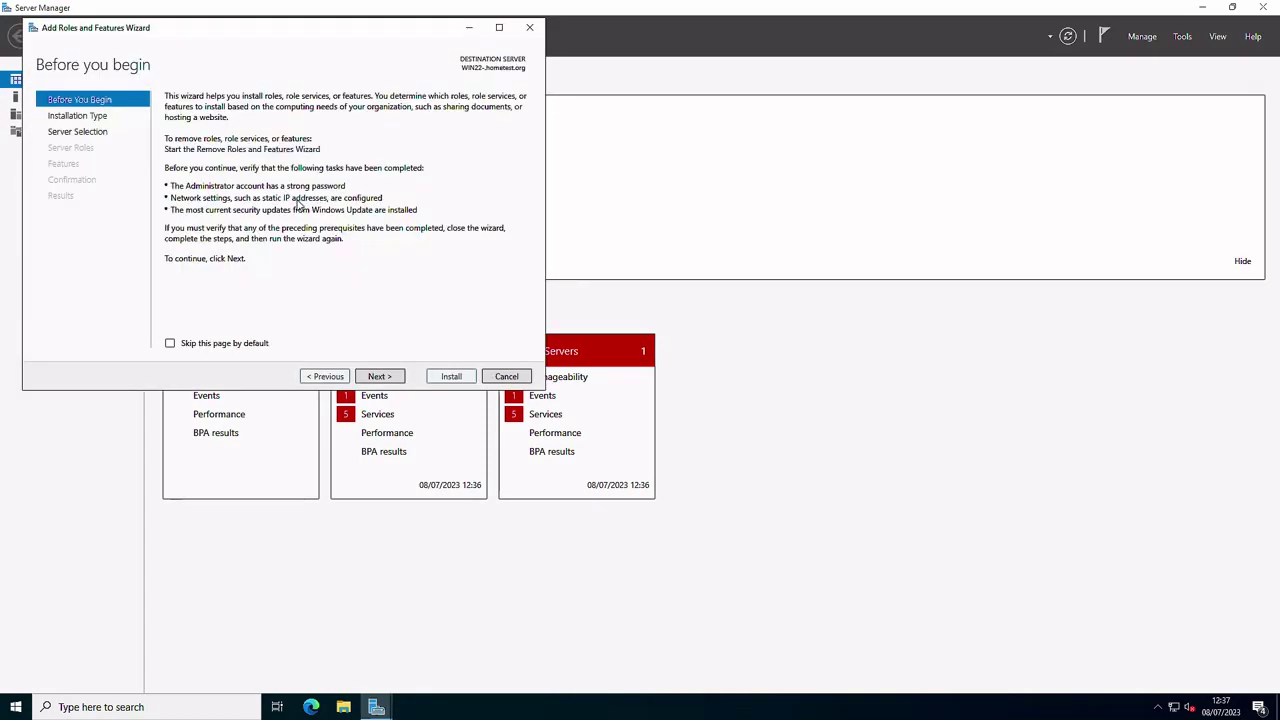
left_click(385, 377)
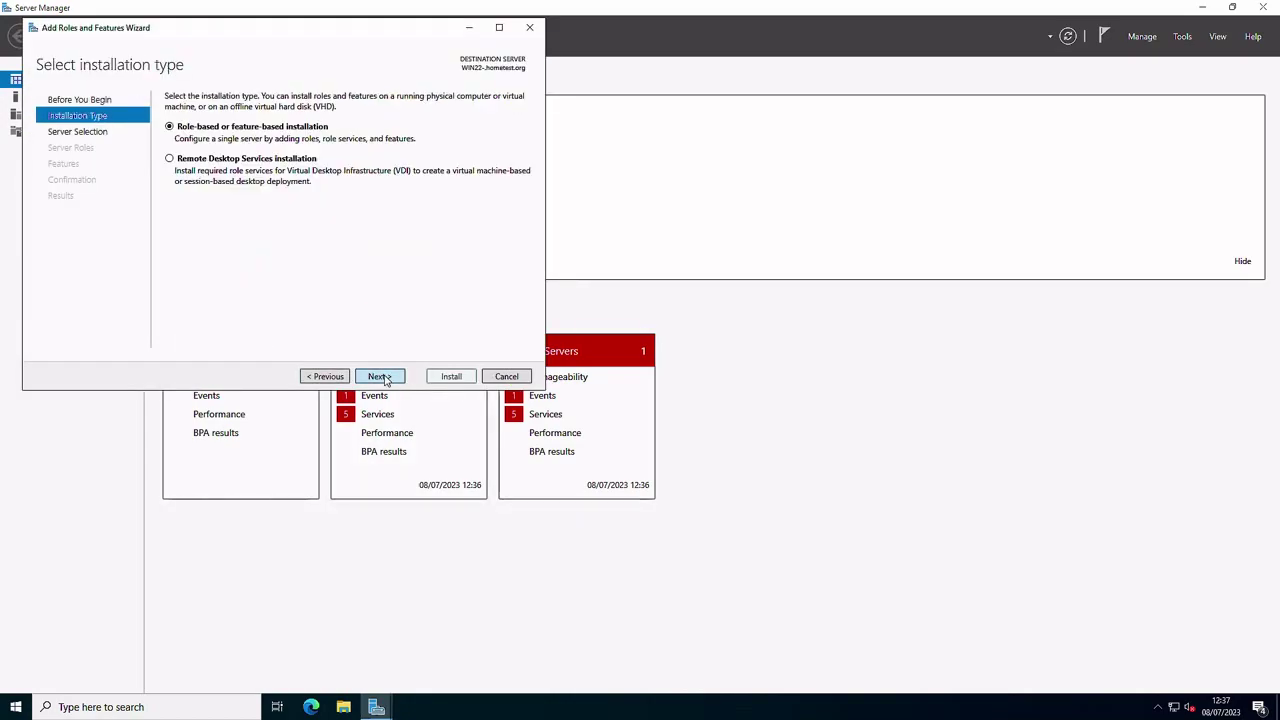
left_click(380, 377)
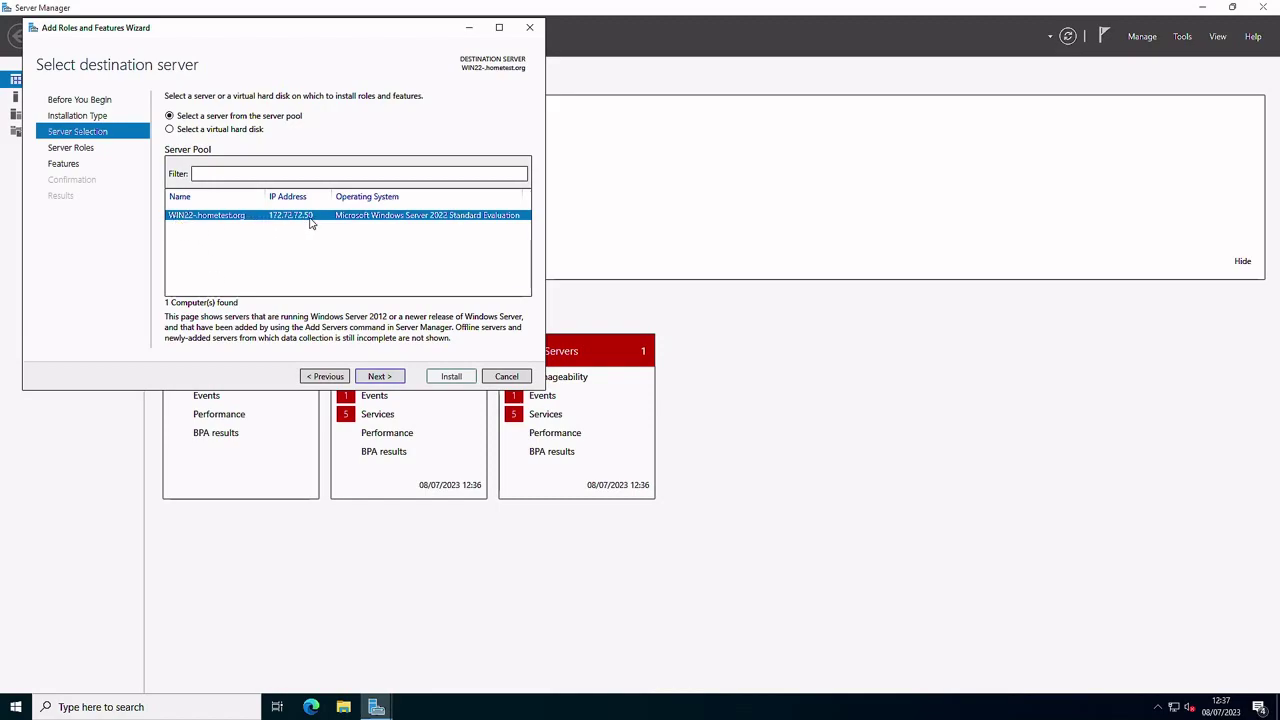
left_click(379, 378)
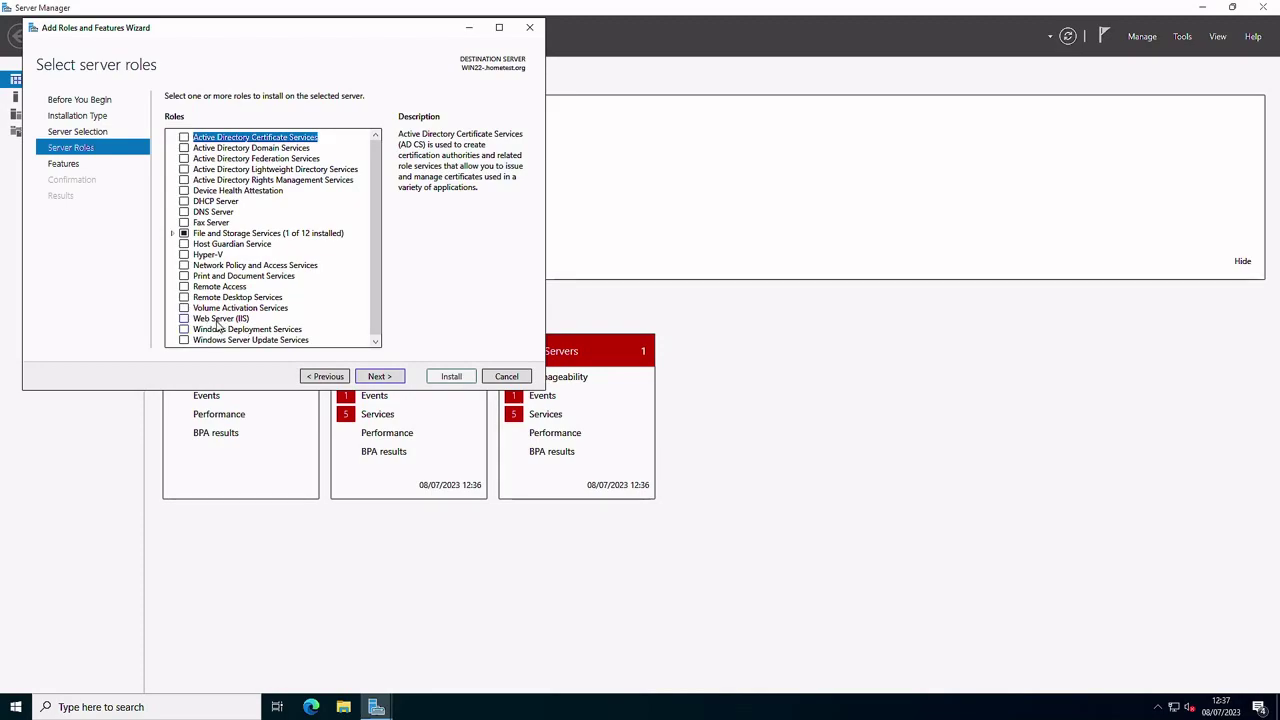
Step: Select the Web Server (IIS) role with its management tools, keeping the default features and role services
left_click(185, 320)
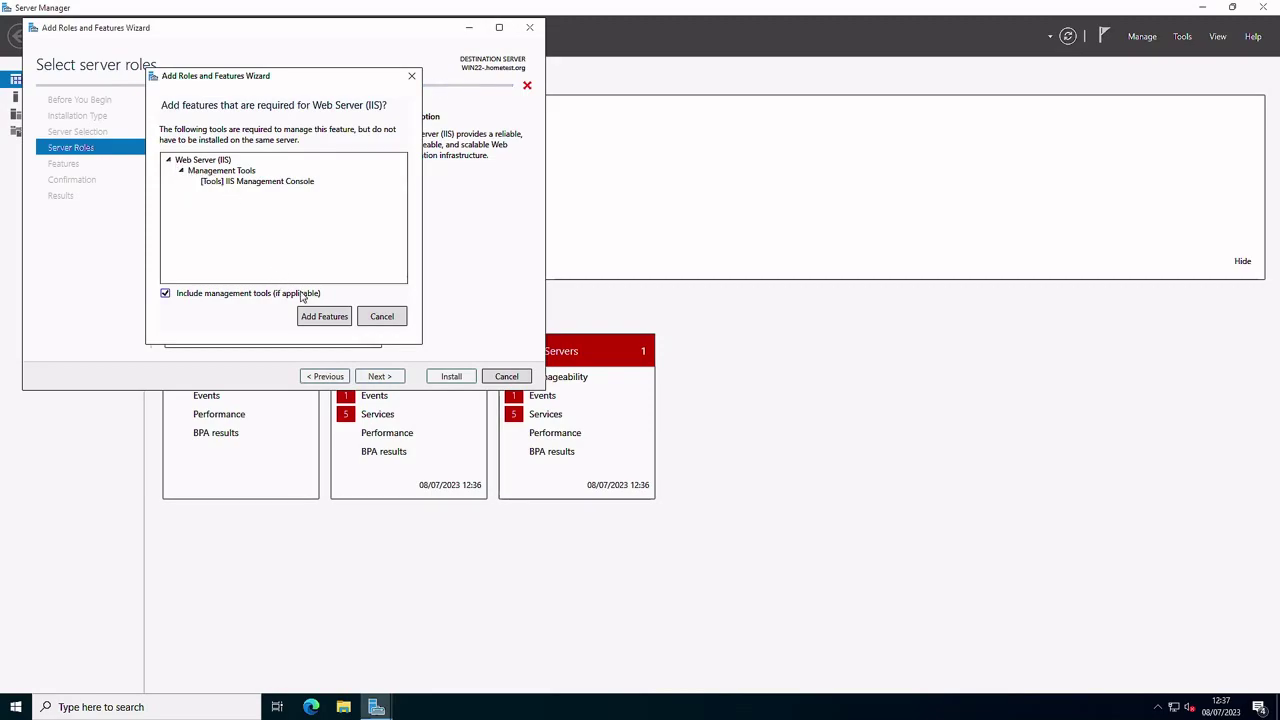
left_click(336, 318)
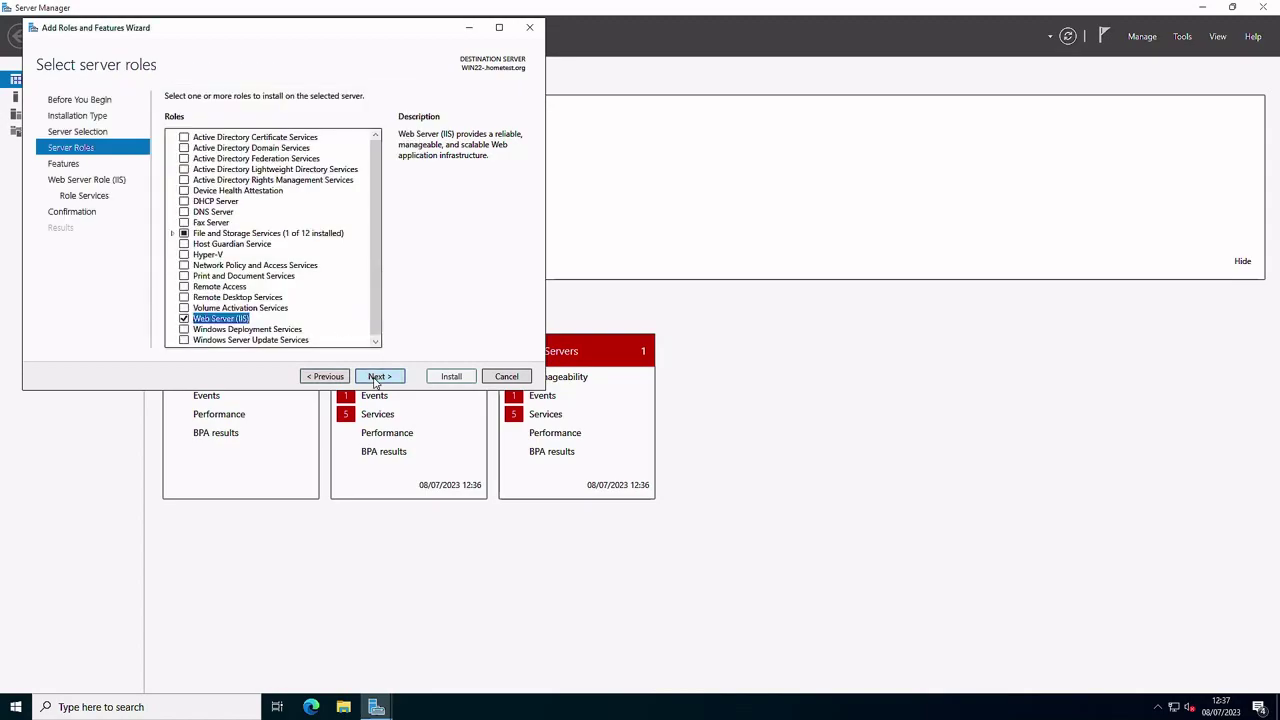
left_click(378, 376)
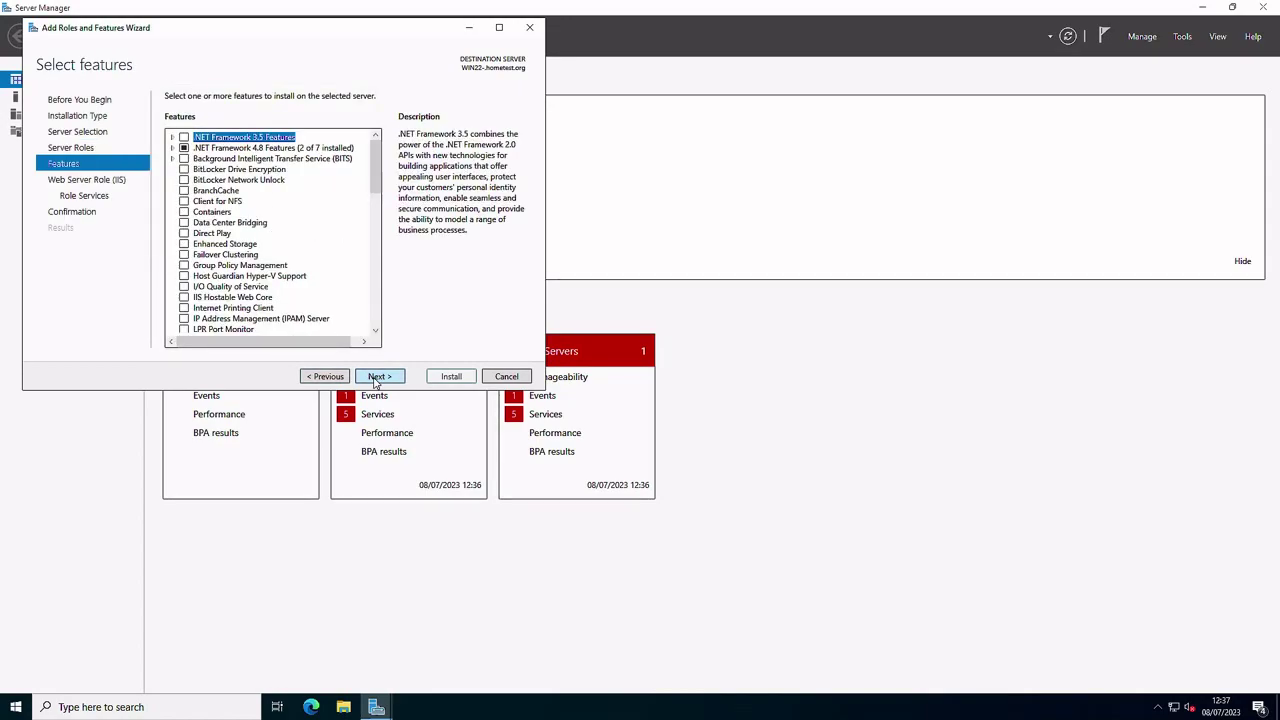
left_click(378, 377)
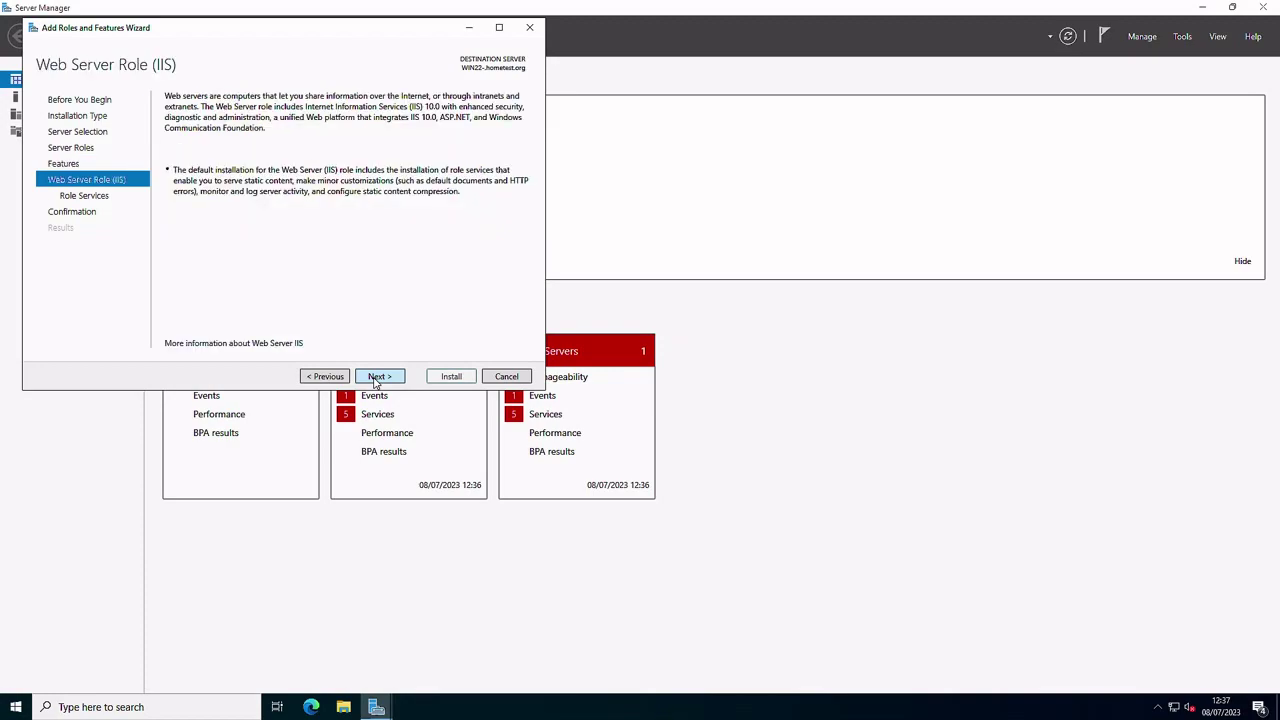
left_click(378, 377)
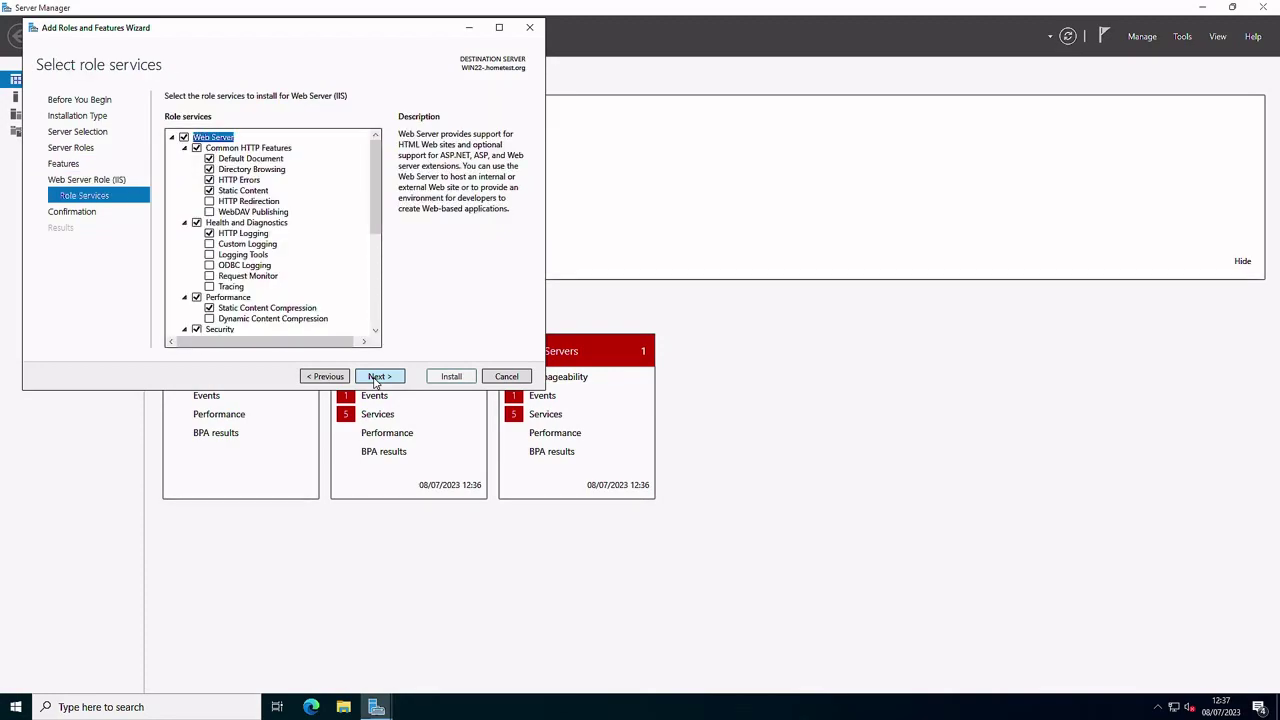
left_click(377, 378)
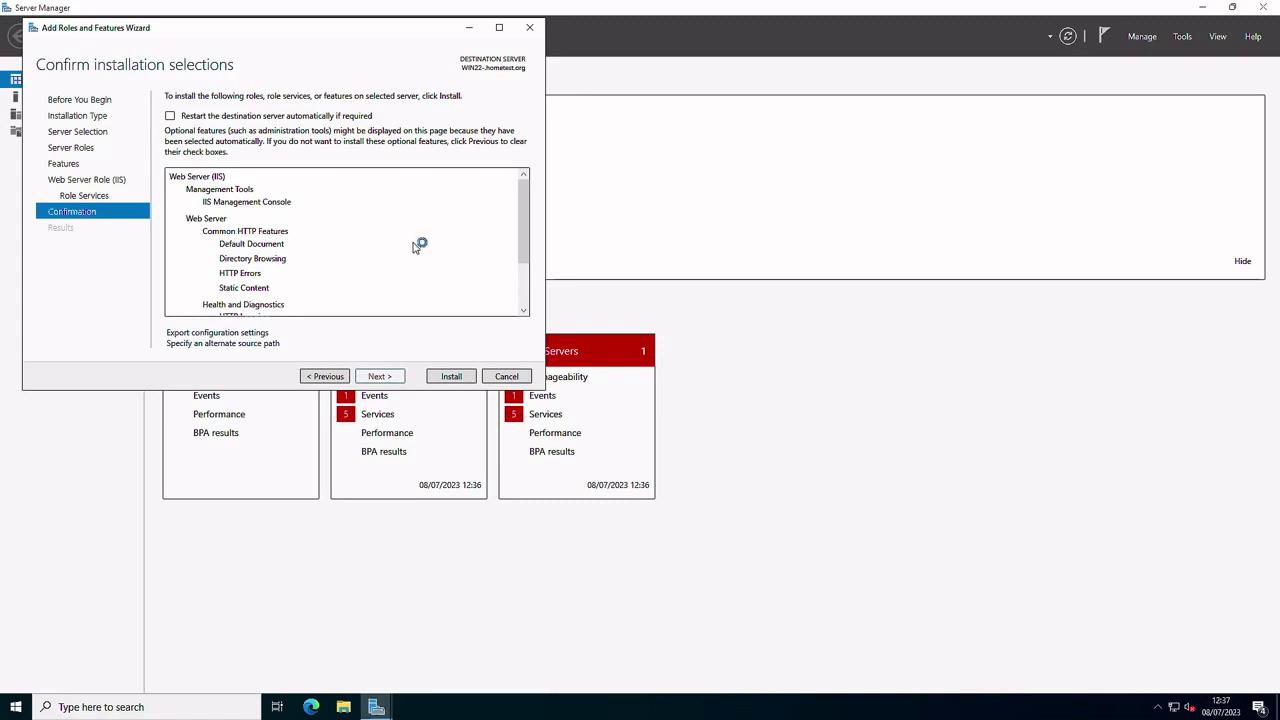
Step: Review the installation selections, install the Web Server (IIS) role and close the wizard once it finishes
left_click_drag(523, 225, 539, 200)
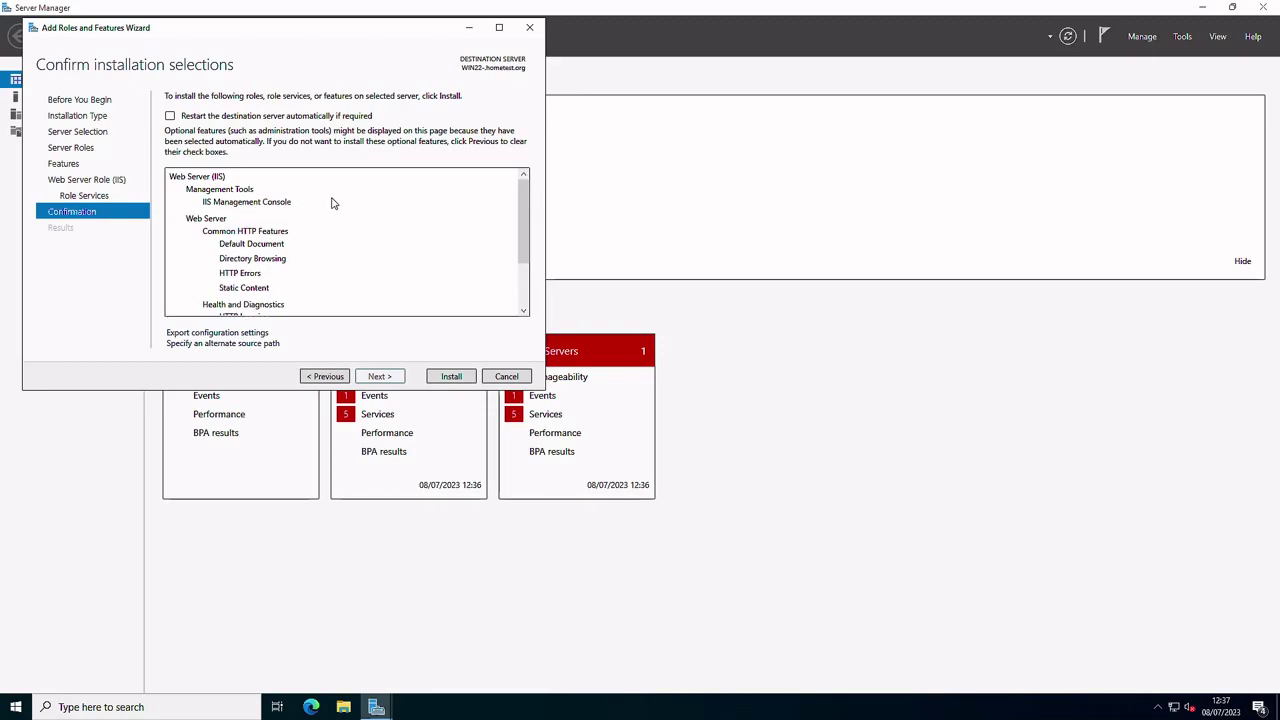
left_click(451, 377)
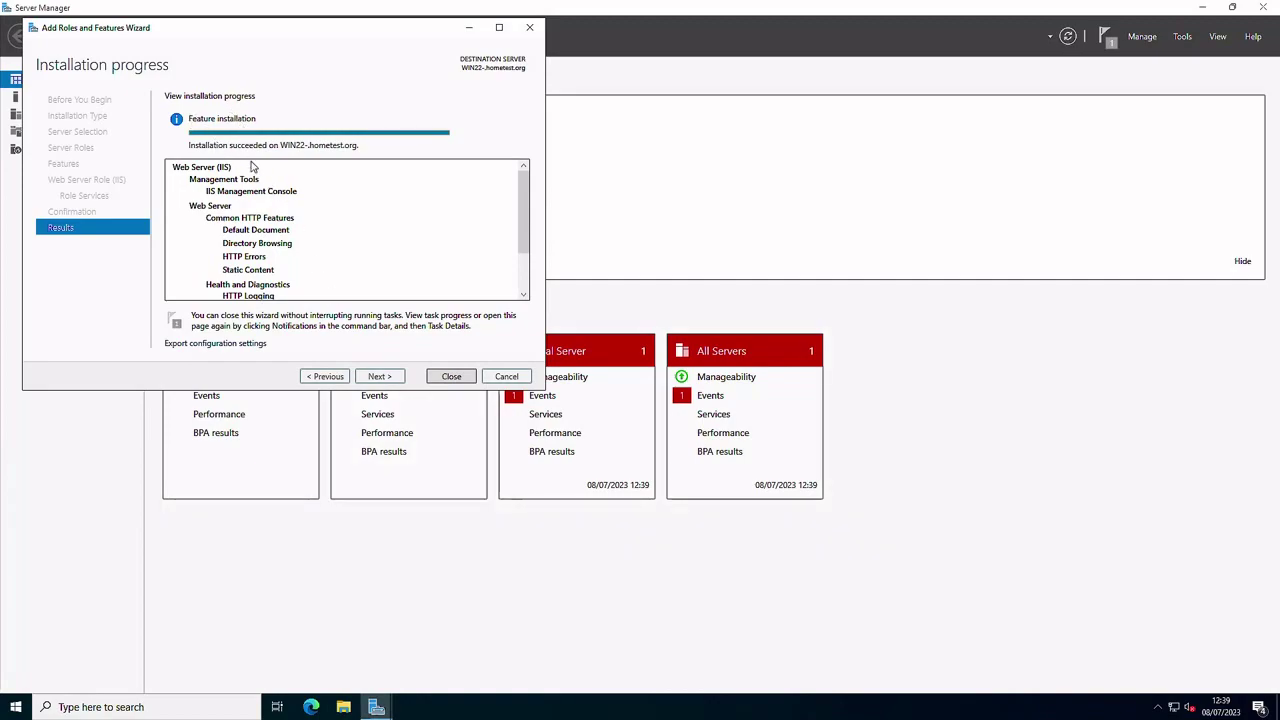
left_click(452, 377)
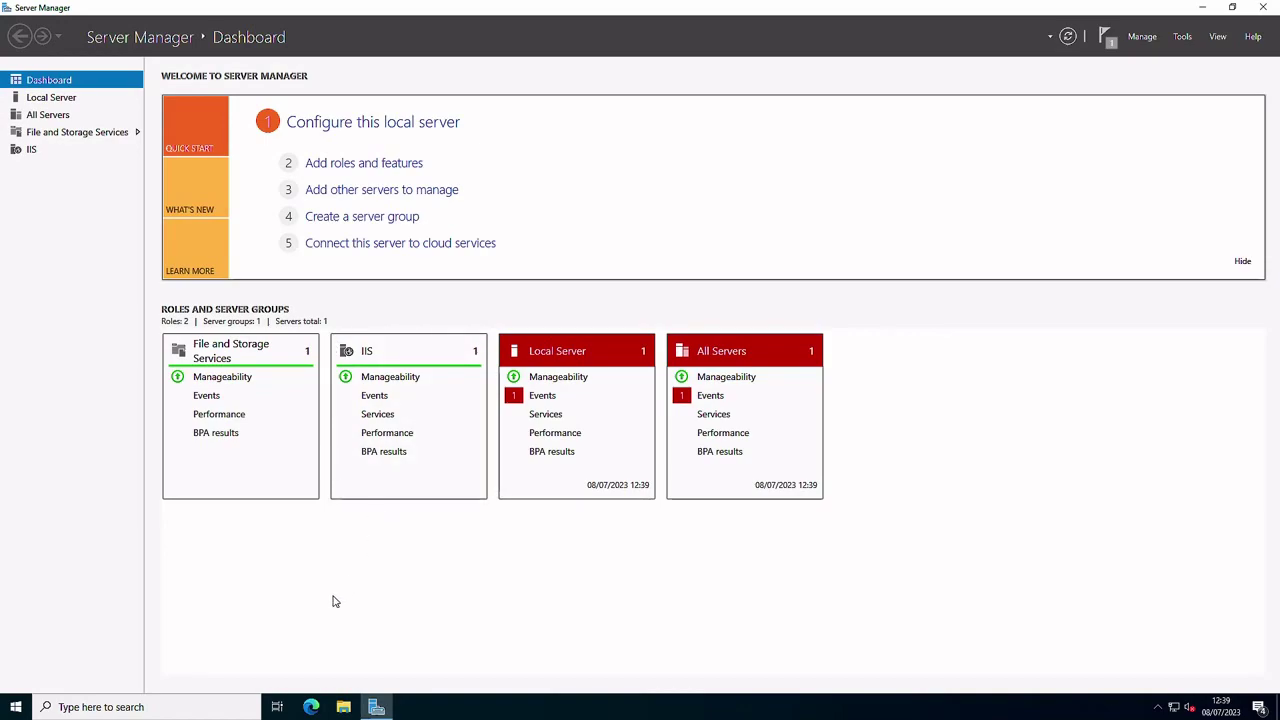
Step: Search Windows for iis, open Internet Information Services (IIS) Manager maximized, and widen its connections area
left_click(68, 706)
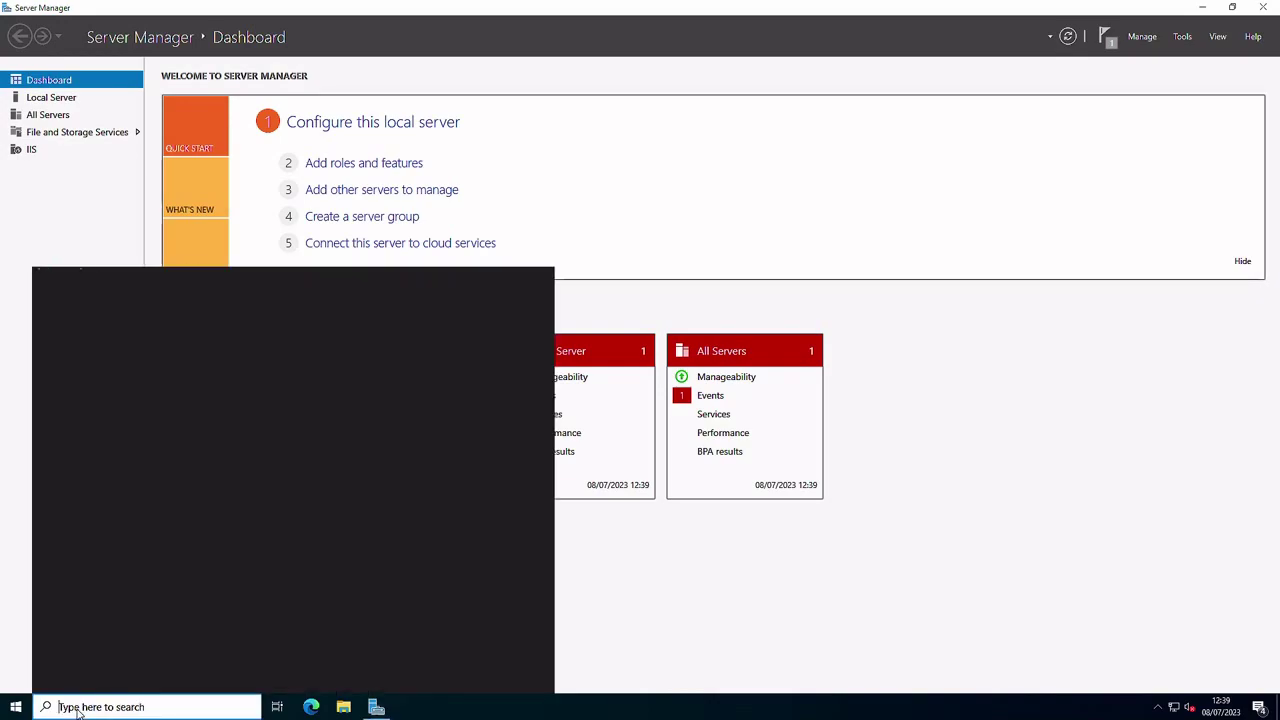
type("iis")
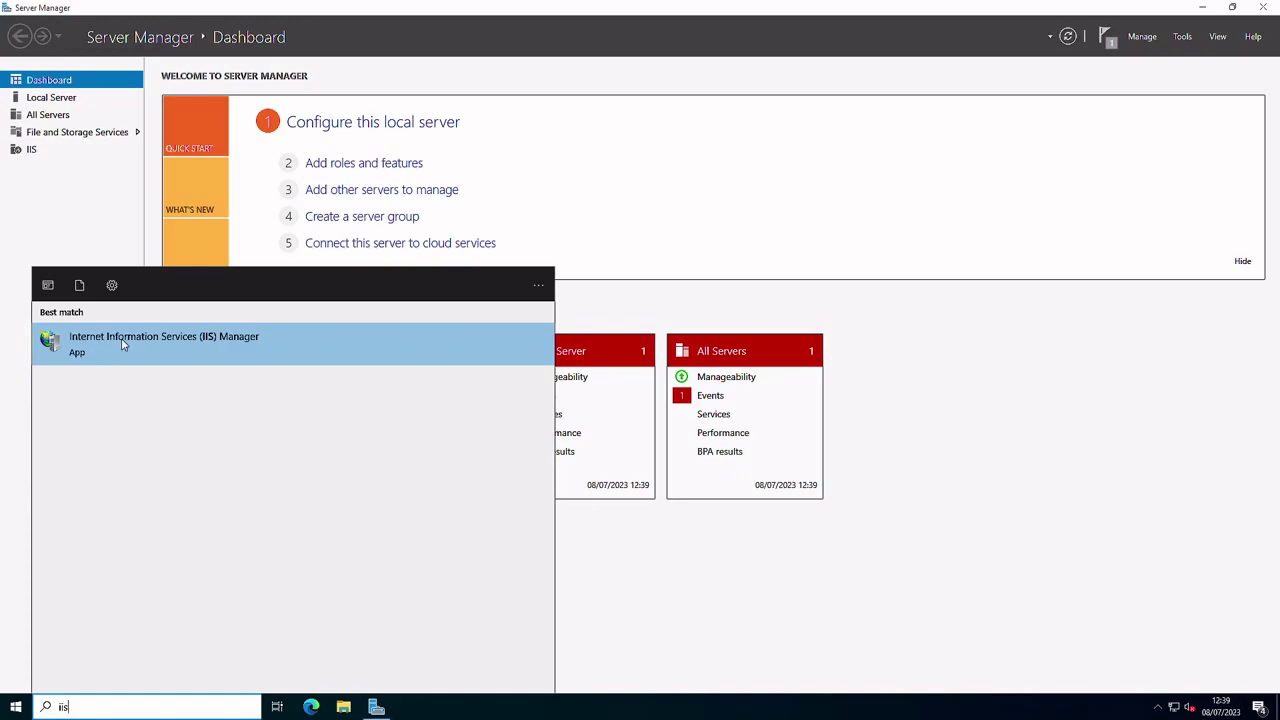
left_click(166, 341)
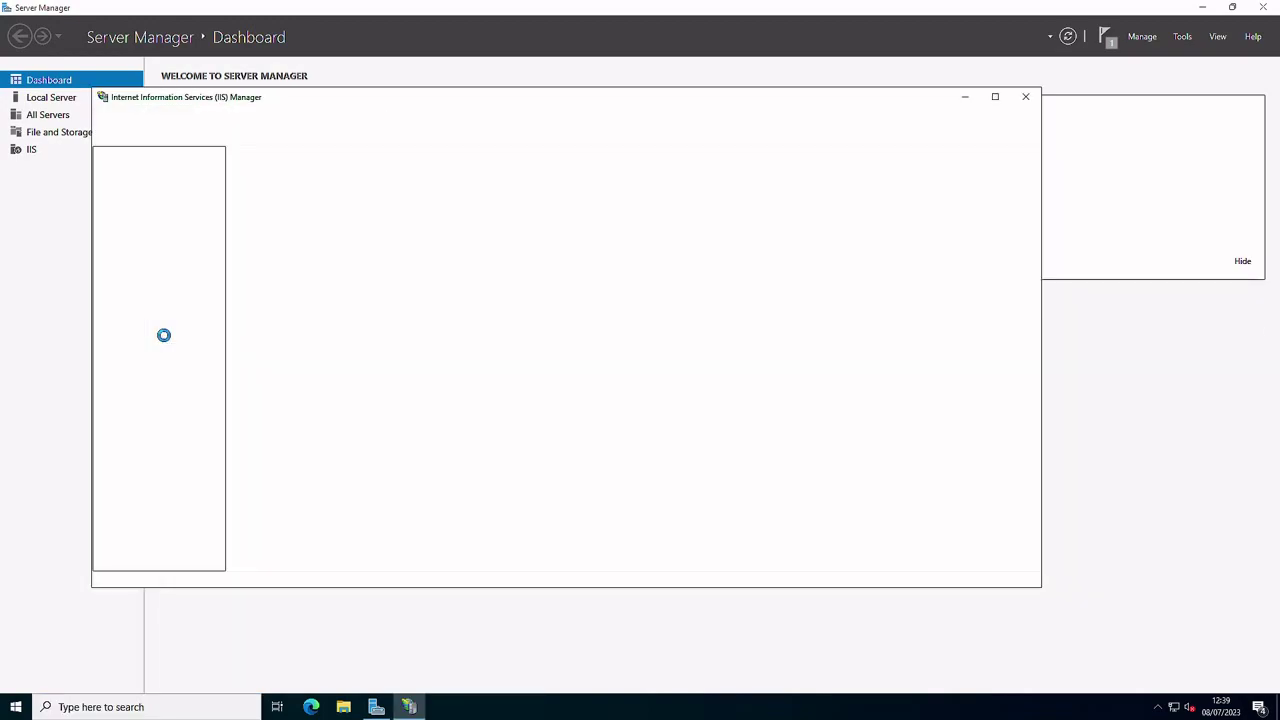
left_click(995, 96)
left_click_drag(136, 231, 262, 230)
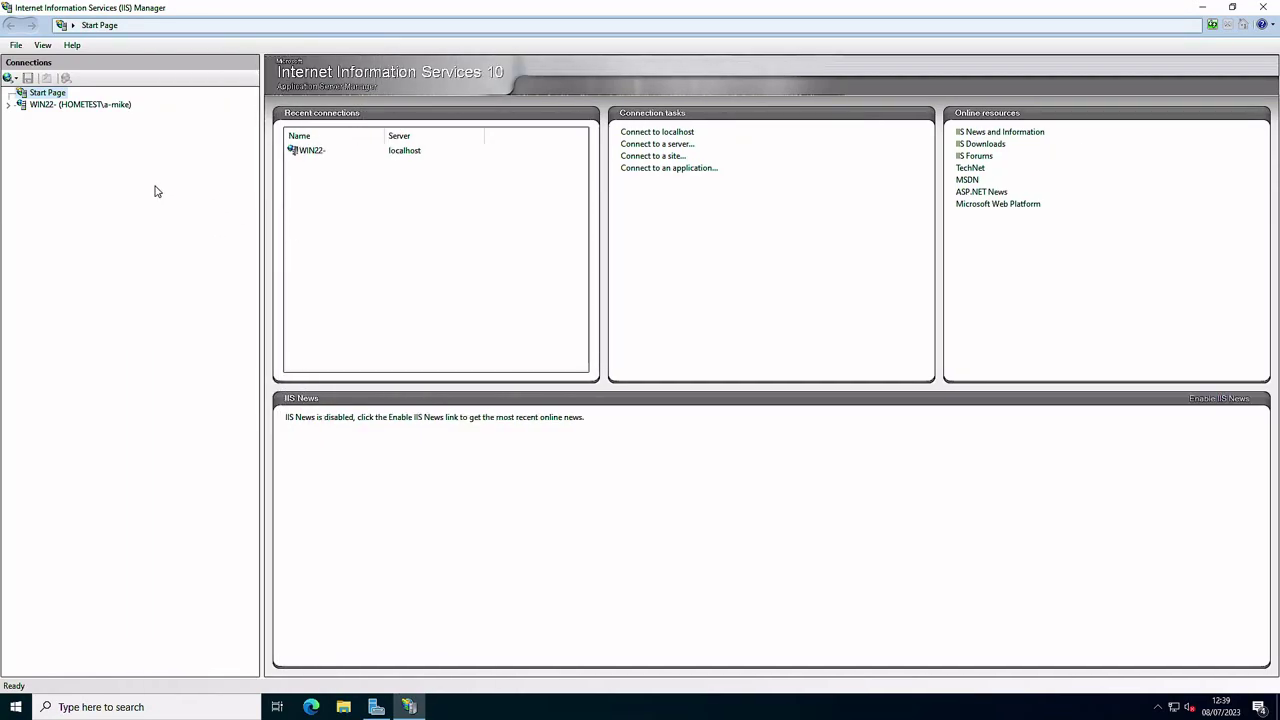
Step: Expand the WIN22- server, view its application pools, and open the site listed under Sites
left_click(9, 105)
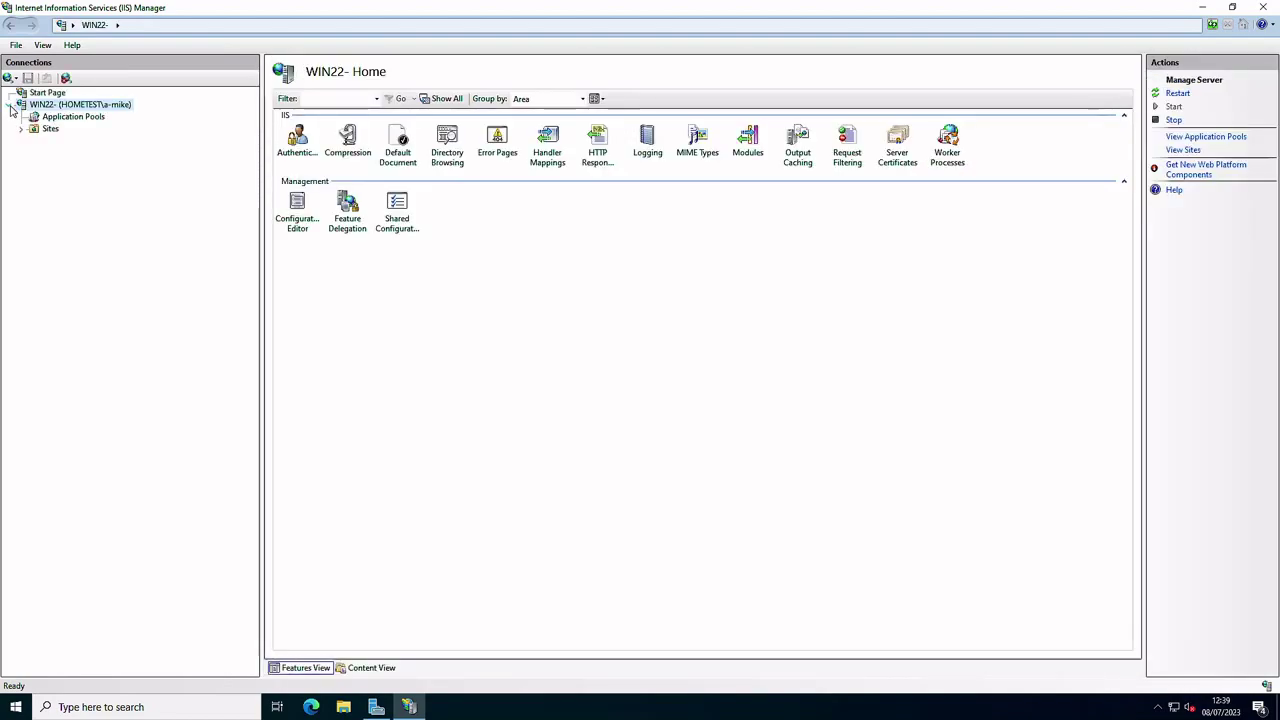
left_click(90, 117)
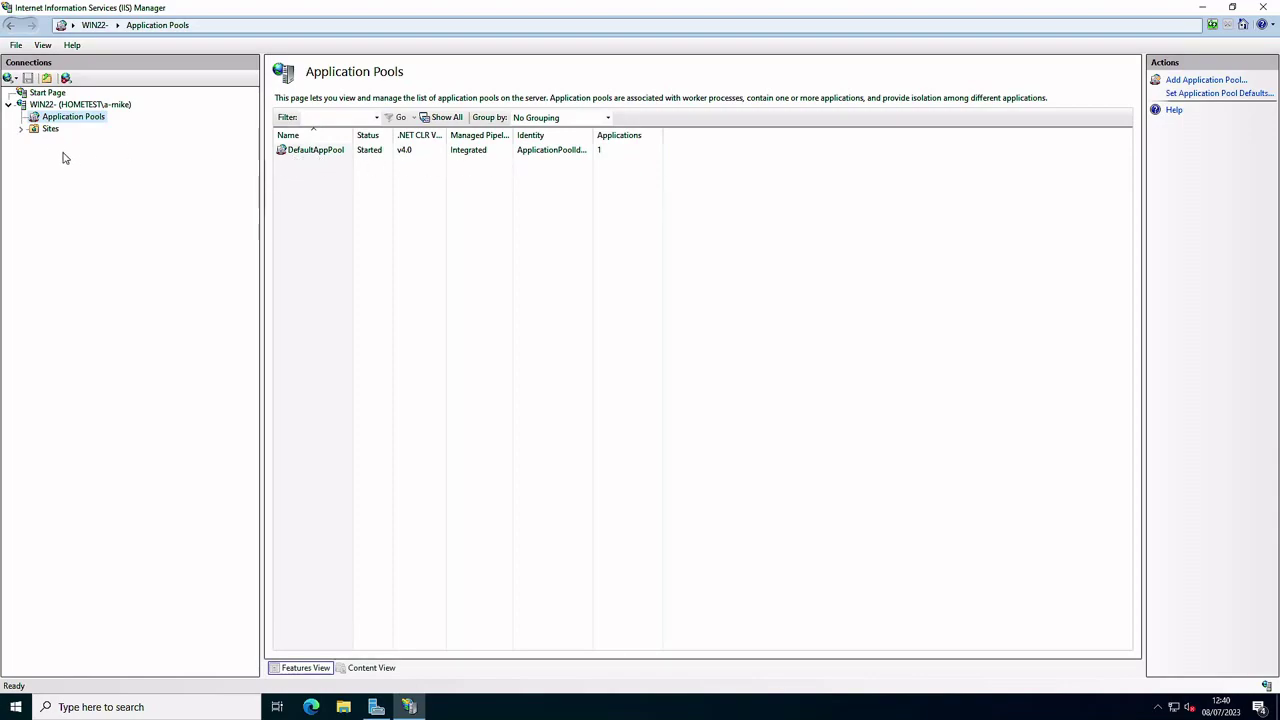
left_click(21, 129)
left_click(44, 142)
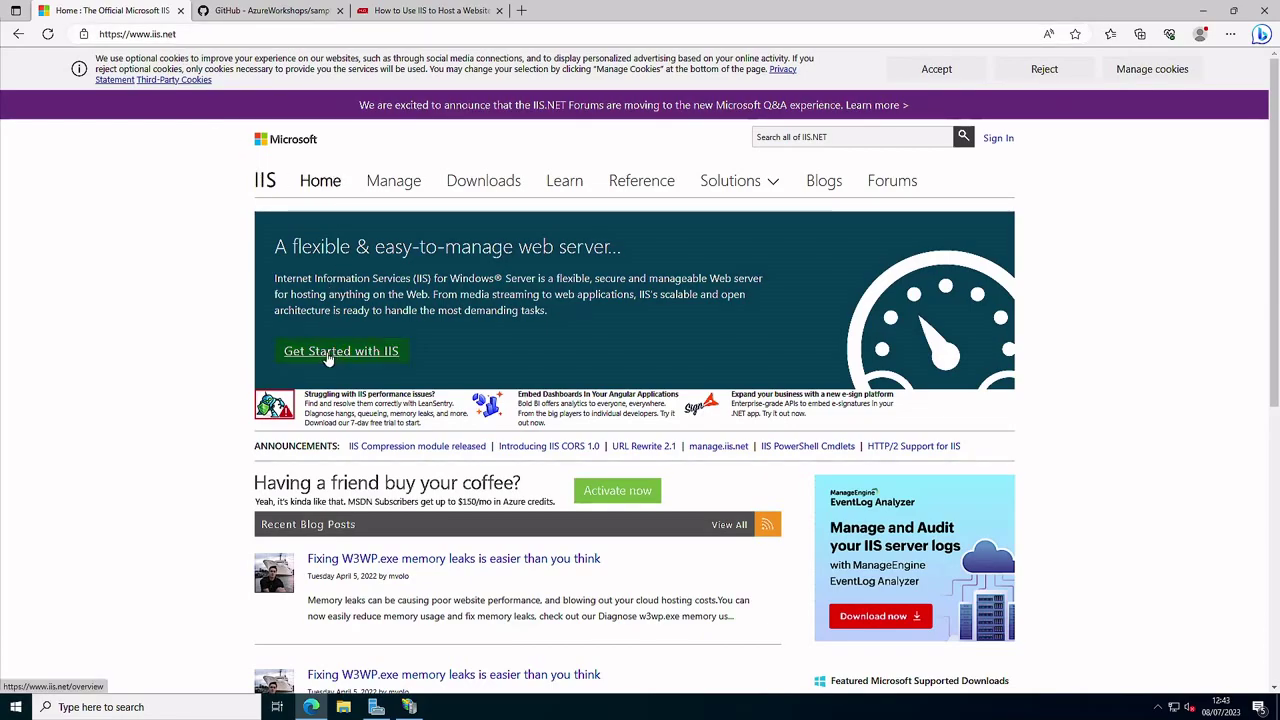
Step: In the Edge browser, look over the IIS.net home page and open the AzureWorkshops samples-simple-iis-website repository on GitHub
scroll(305, 364, "down", 2)
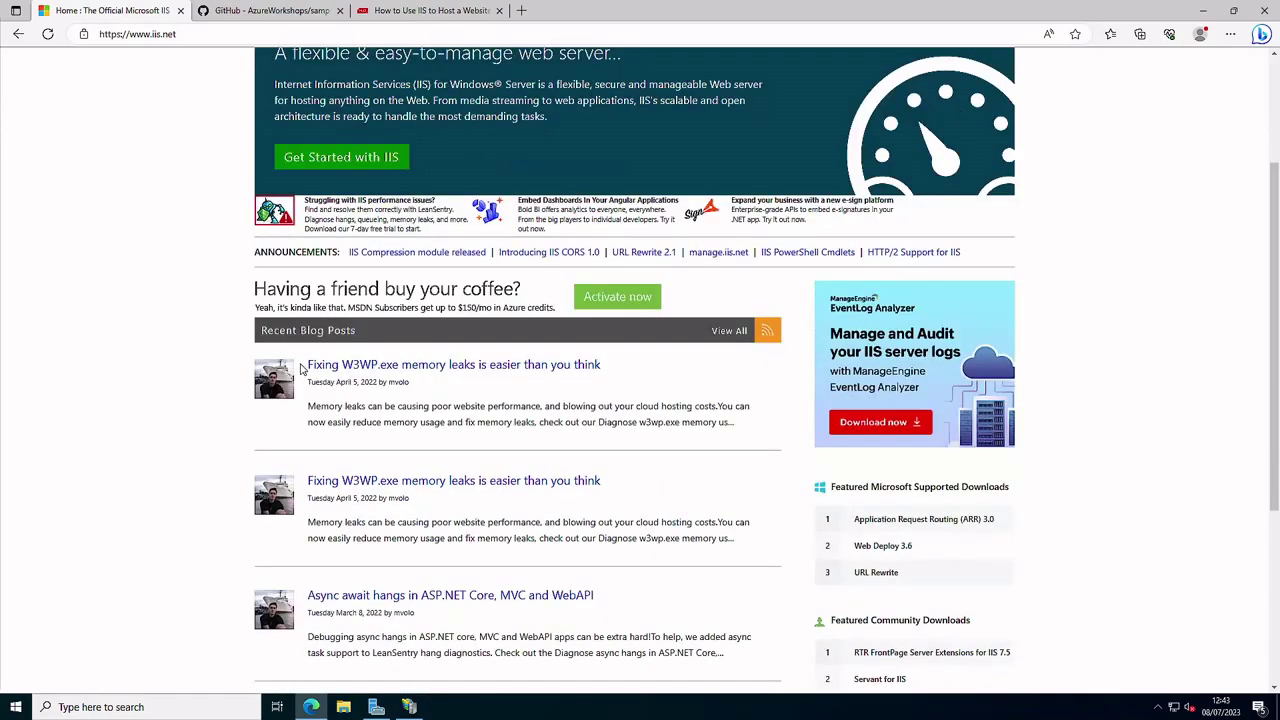
scroll(300, 362, "down", 3)
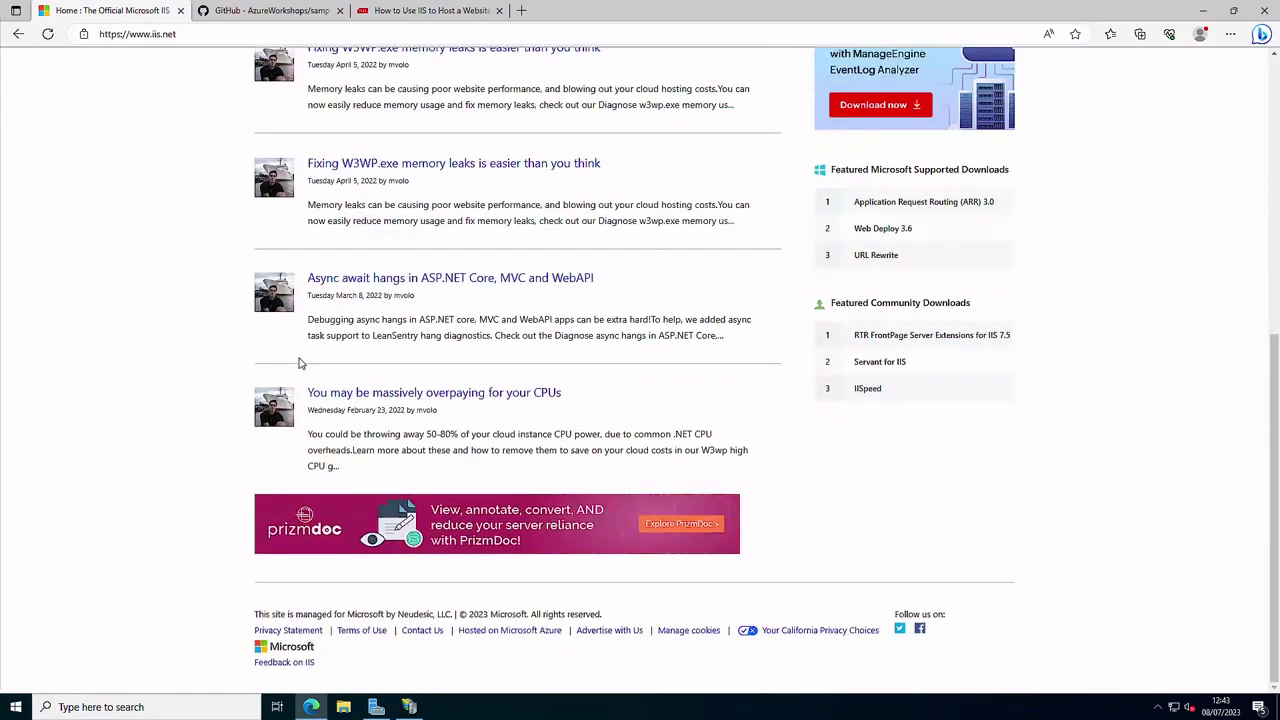
scroll(299, 363, "up", 5)
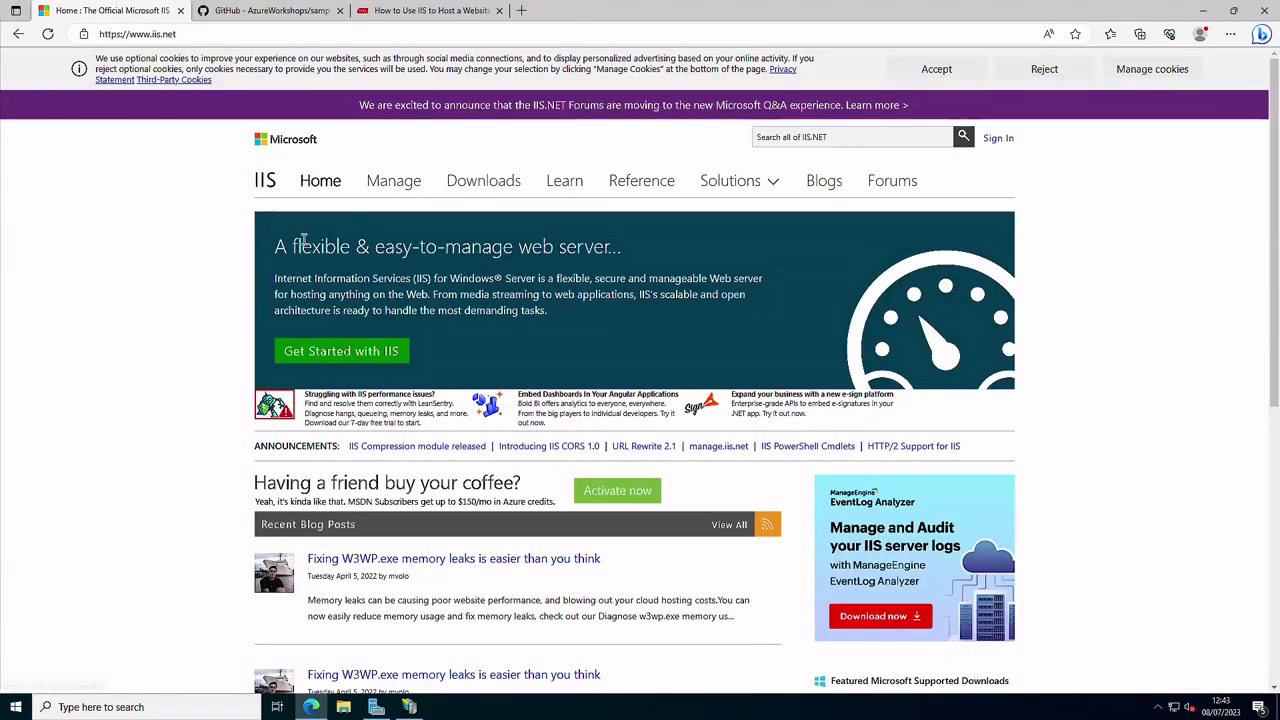
left_click(272, 11)
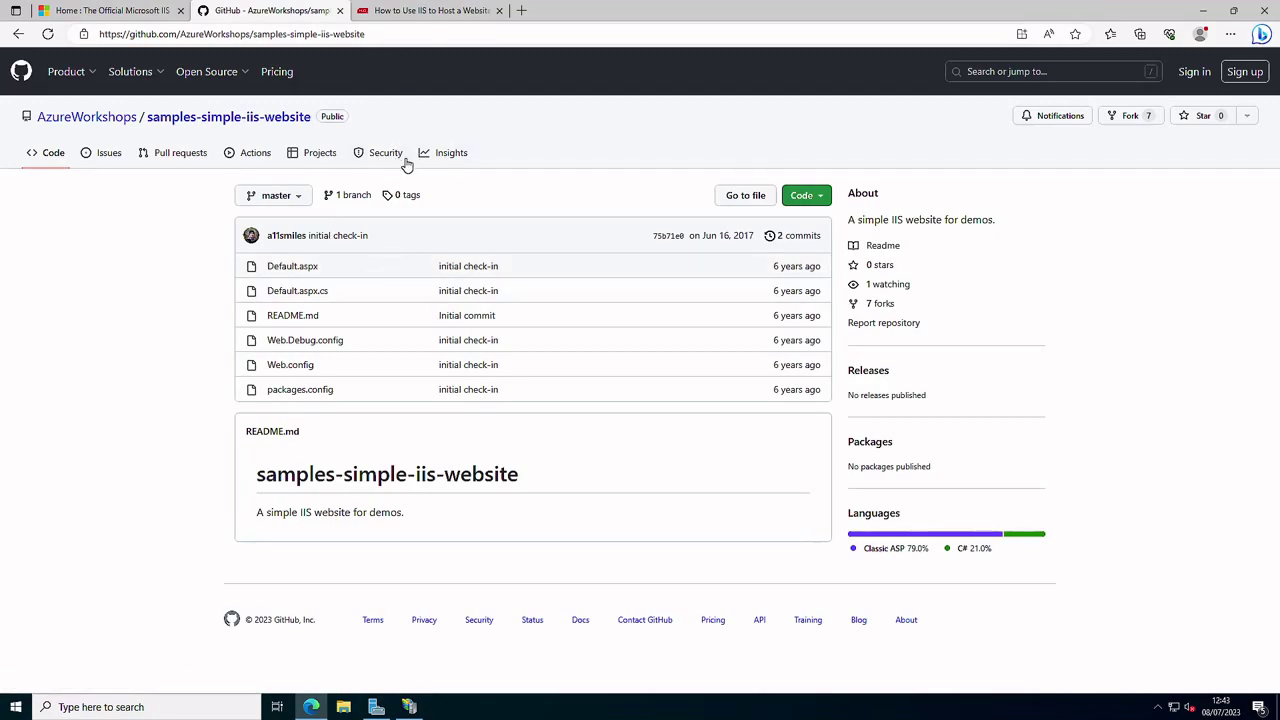
Step: Review the MakeUseOf article on hosting a website locally with IIS, covering enabling IIS and creating a simple test website
left_click(428, 11)
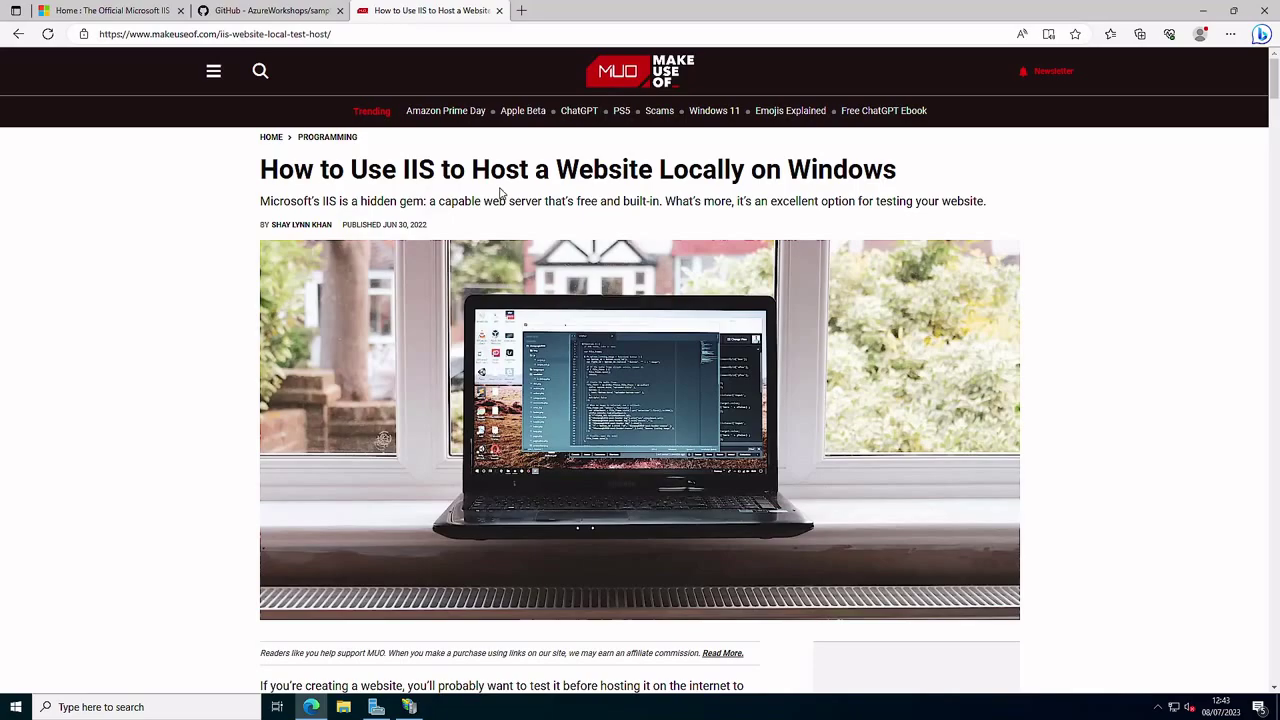
scroll(578, 191, "down", 10)
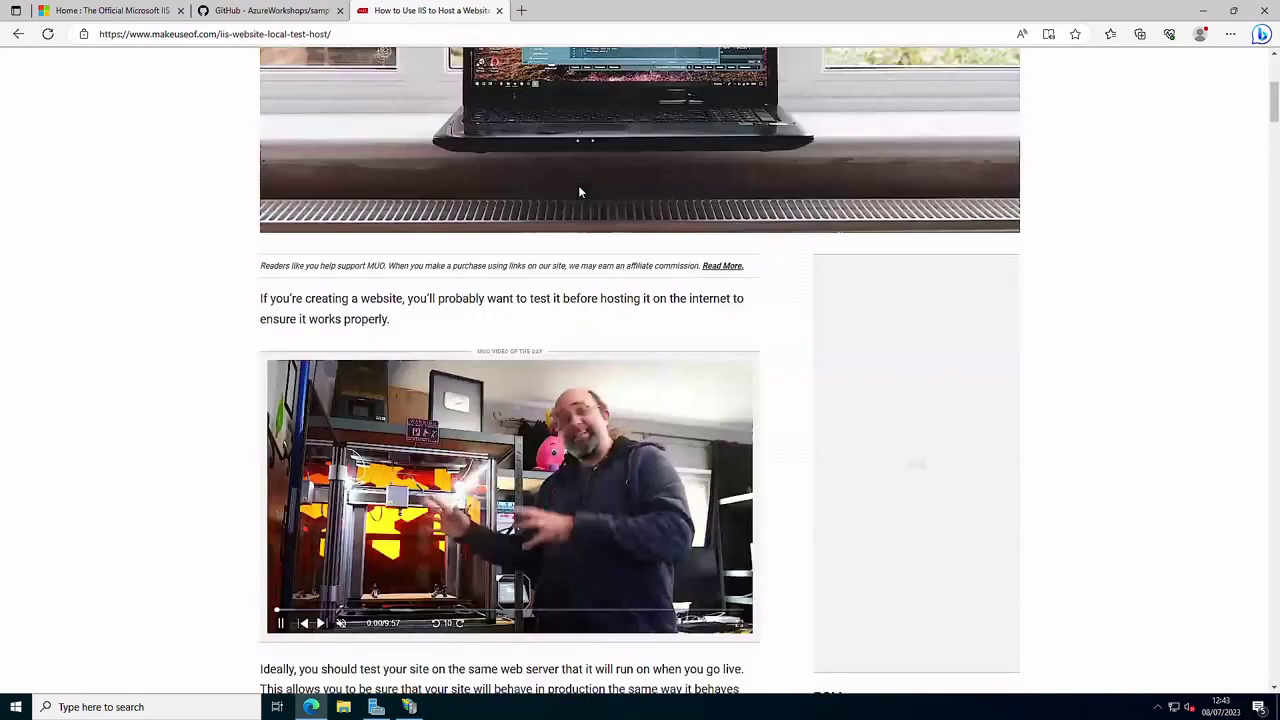
scroll(578, 191, "down", 4)
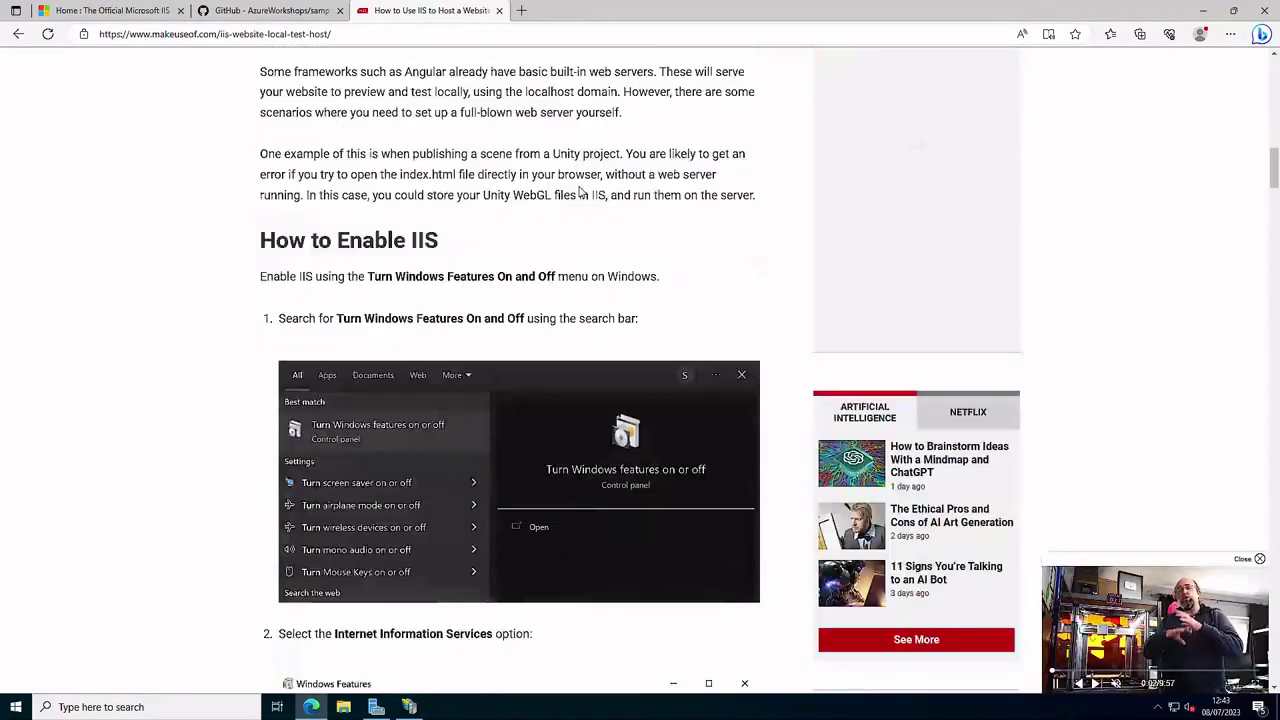
scroll(578, 191, "down", 5)
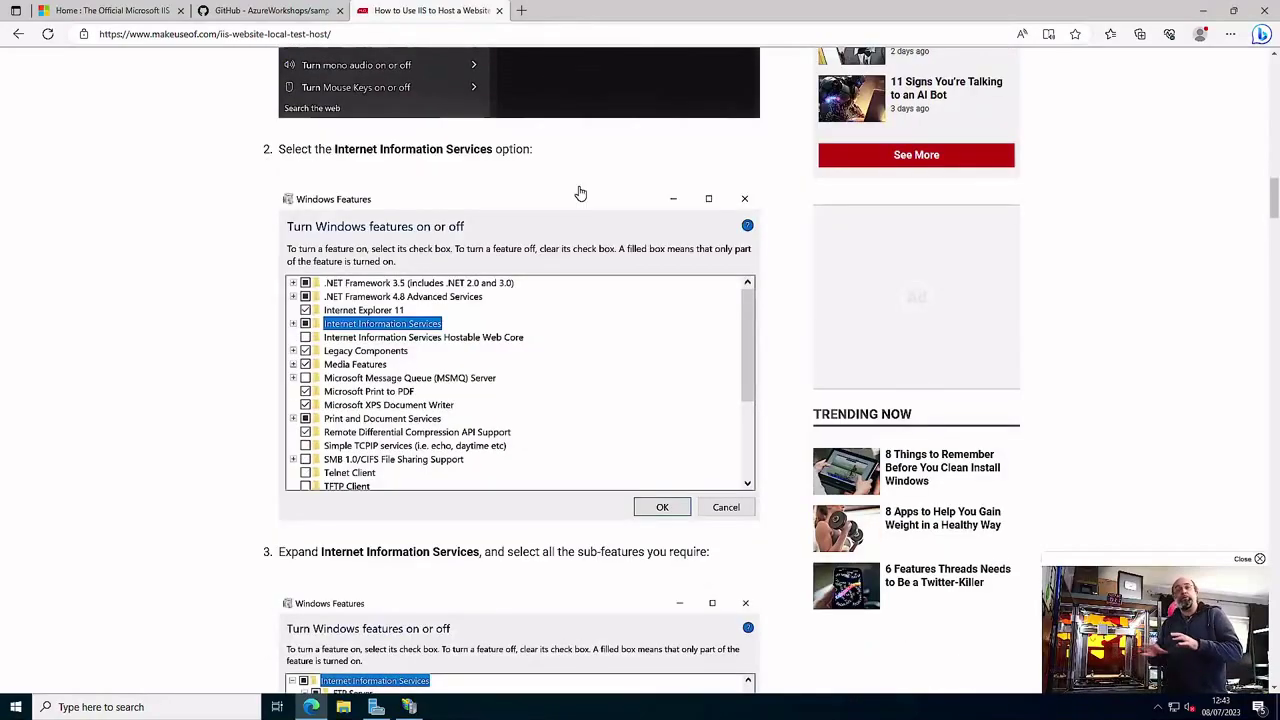
scroll(578, 191, "down", 4)
scroll(578, 191, "down", 3)
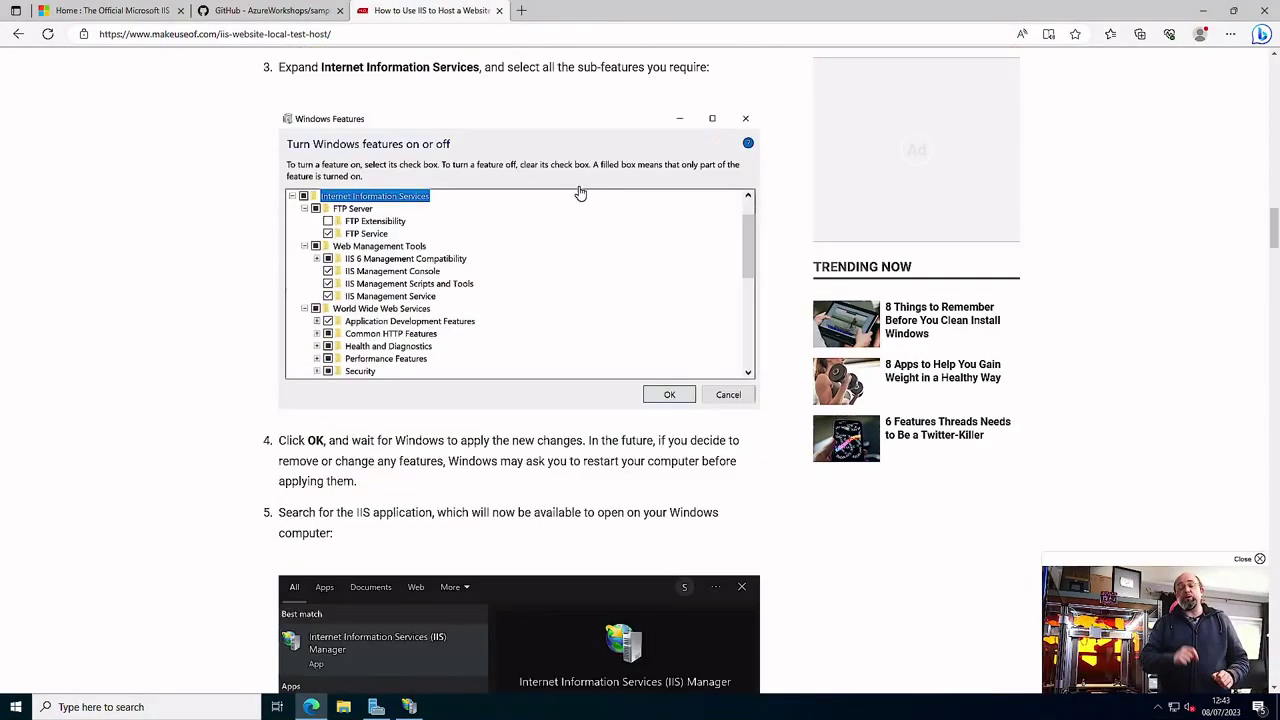
scroll(580, 192, "down", 2)
scroll(580, 192, "down", 2)
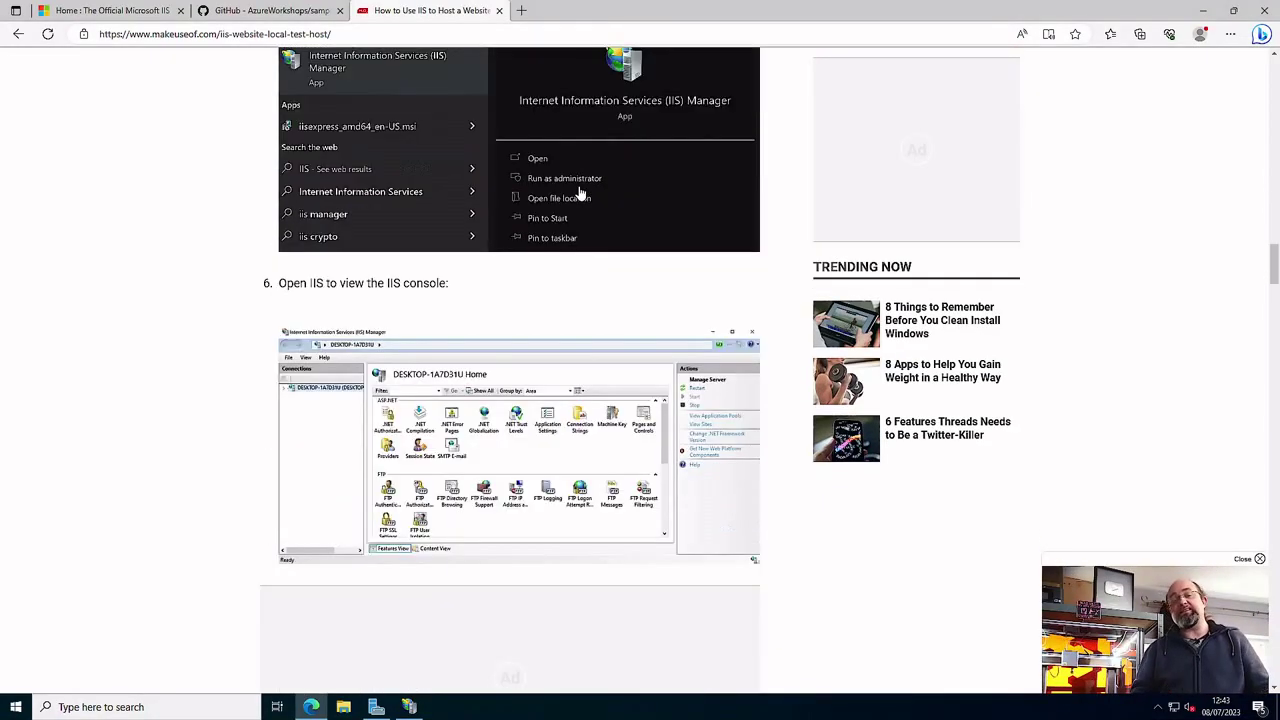
scroll(580, 192, "down", 2)
scroll(580, 191, "down", 3)
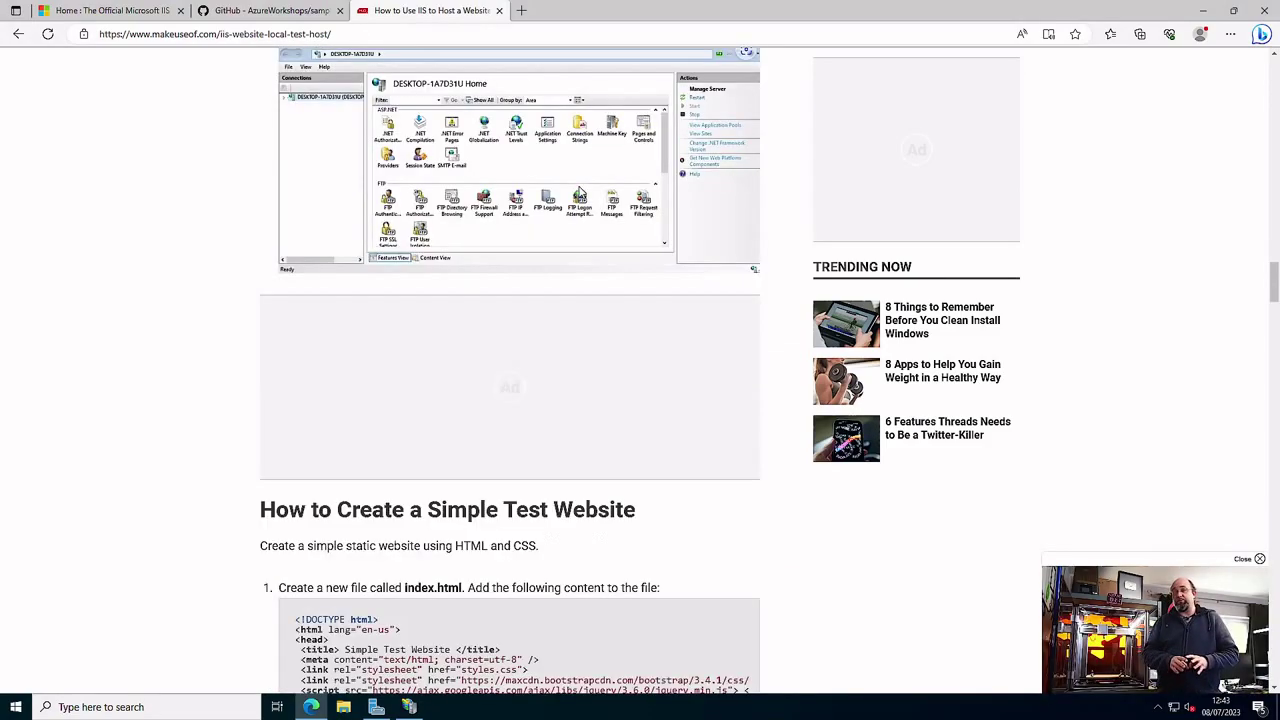
scroll(578, 191, "down", 1)
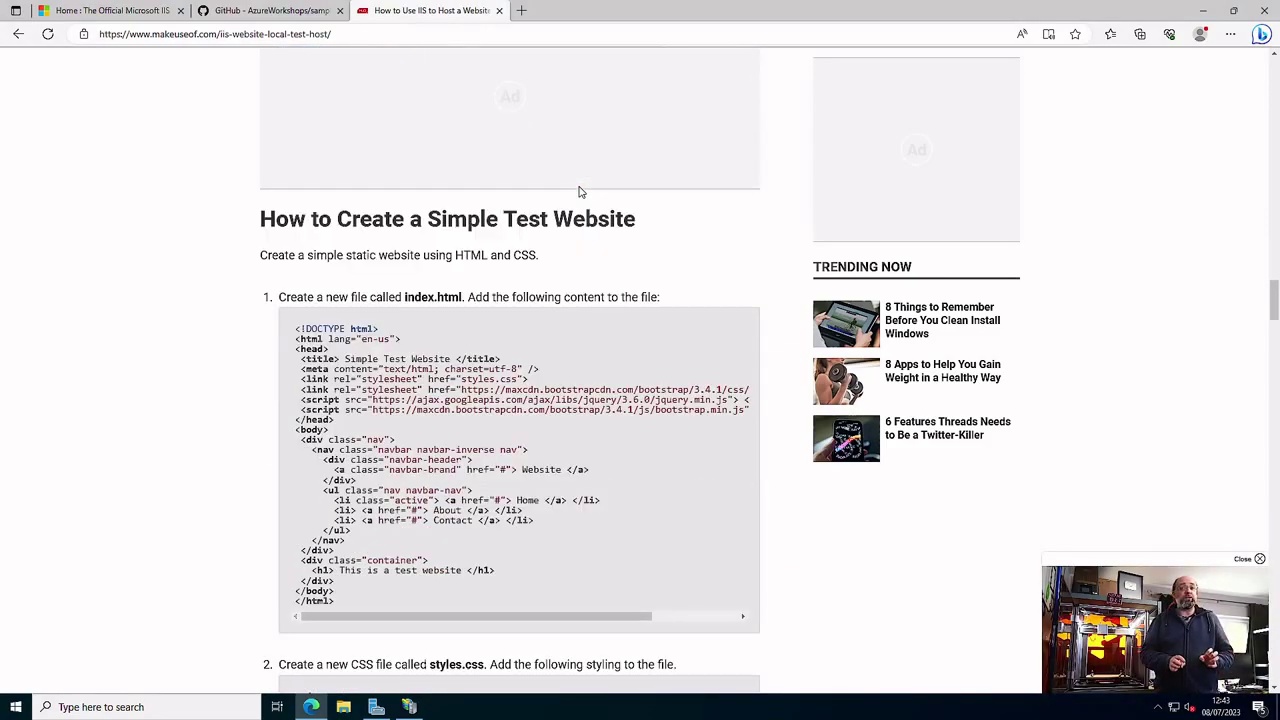
scroll(578, 191, "down", 7)
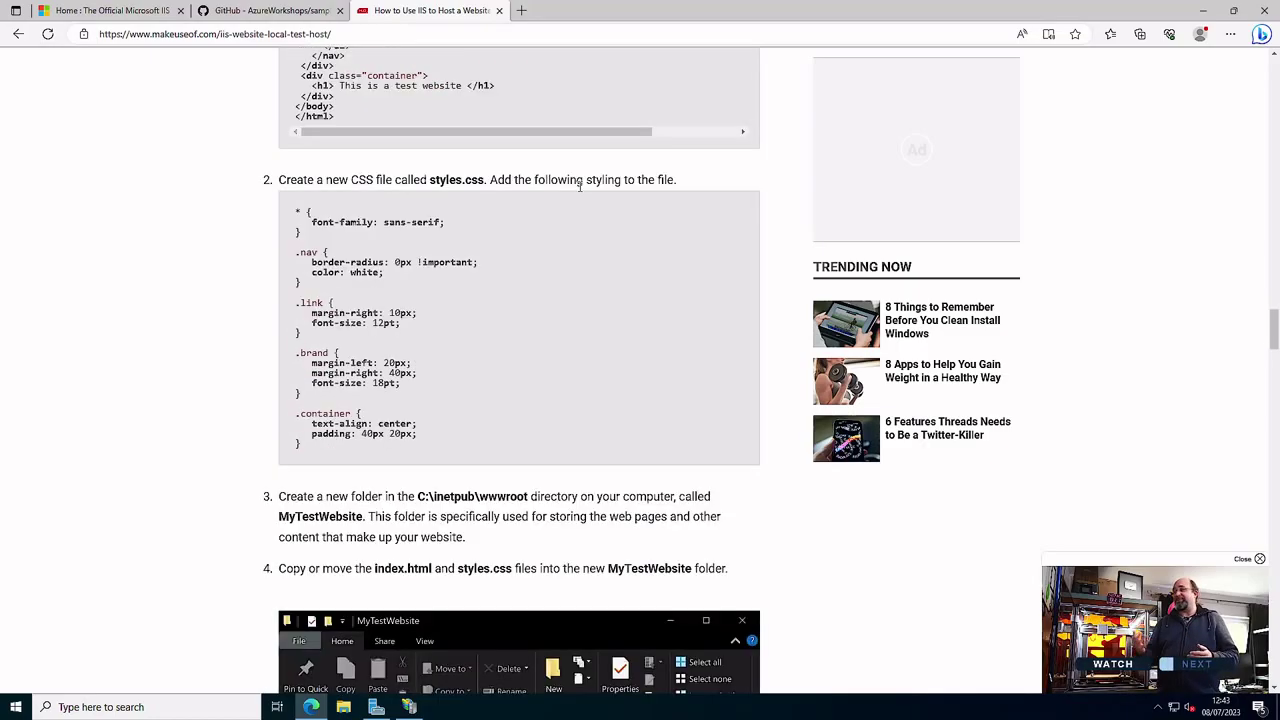
scroll(578, 191, "down", 3)
scroll(578, 191, "up", 10)
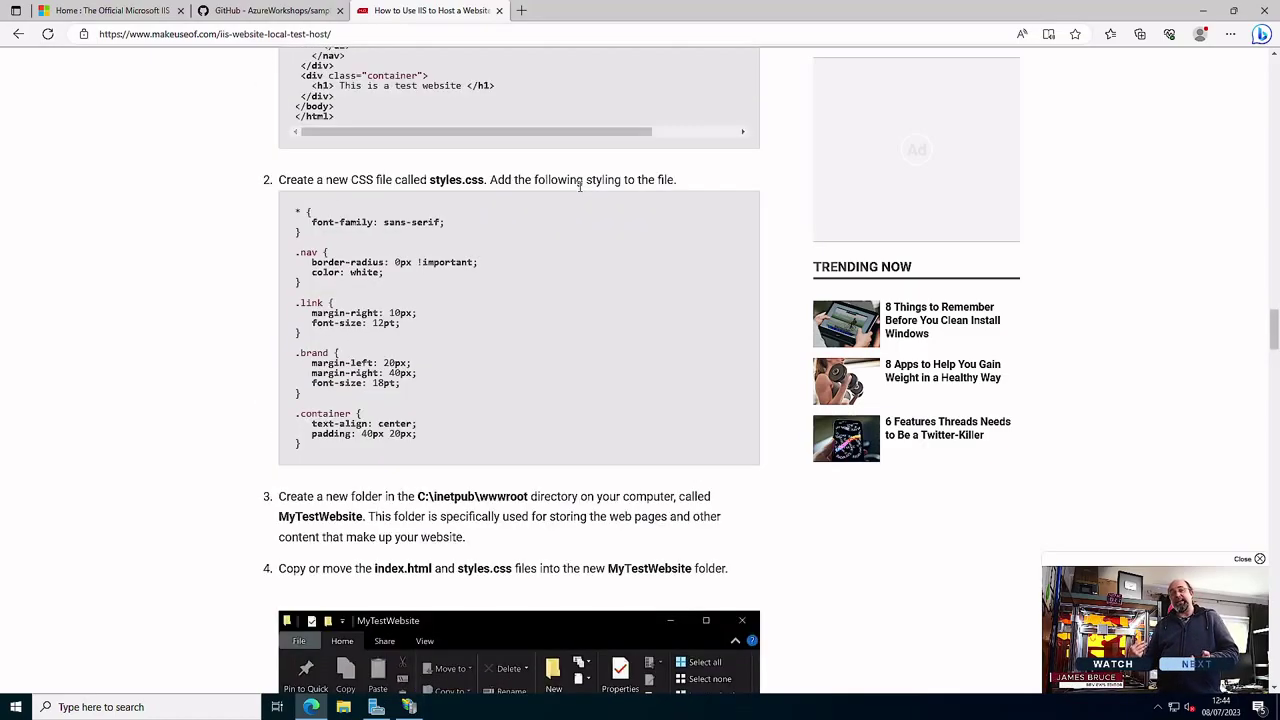
scroll(578, 191, "up", 20)
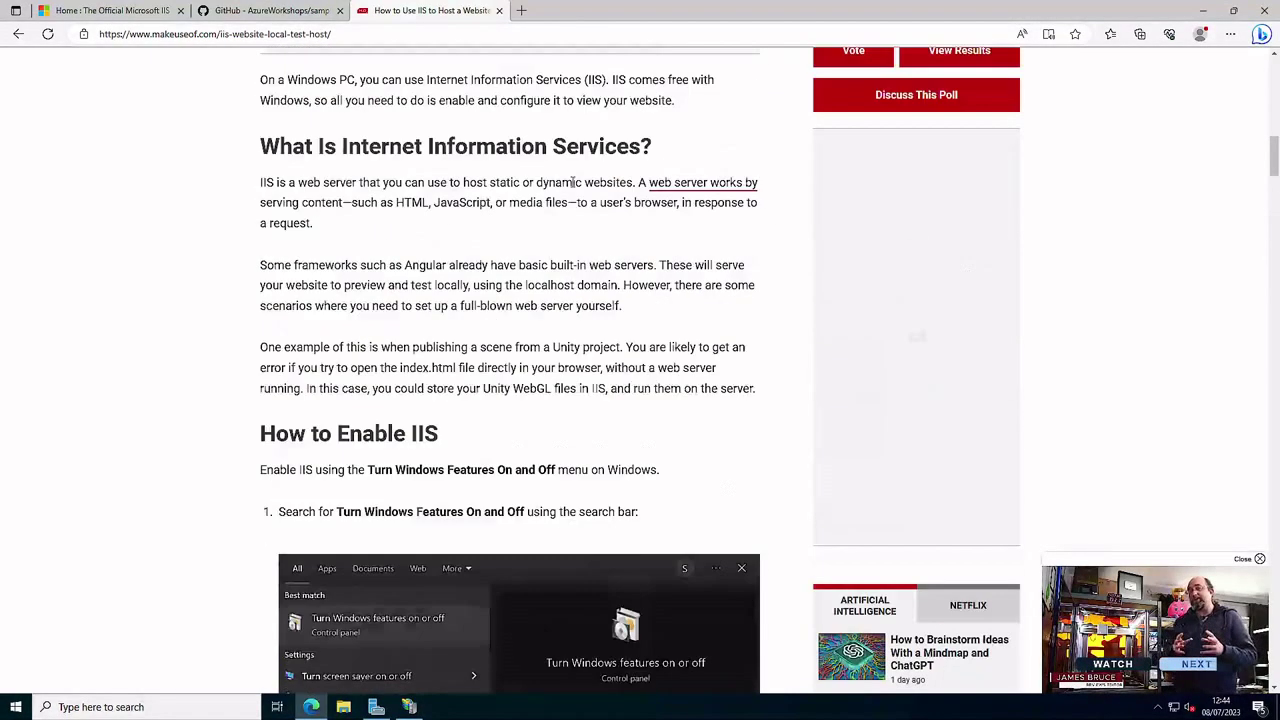
scroll(565, 183, "up", 3)
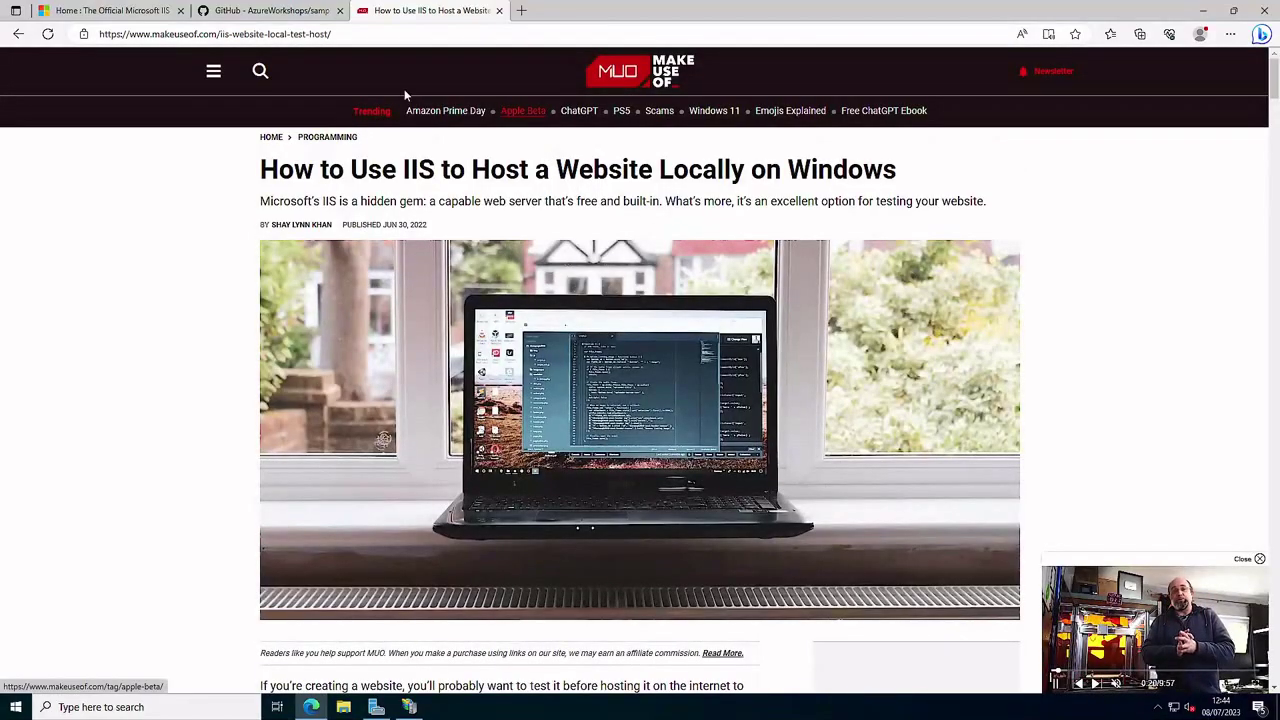
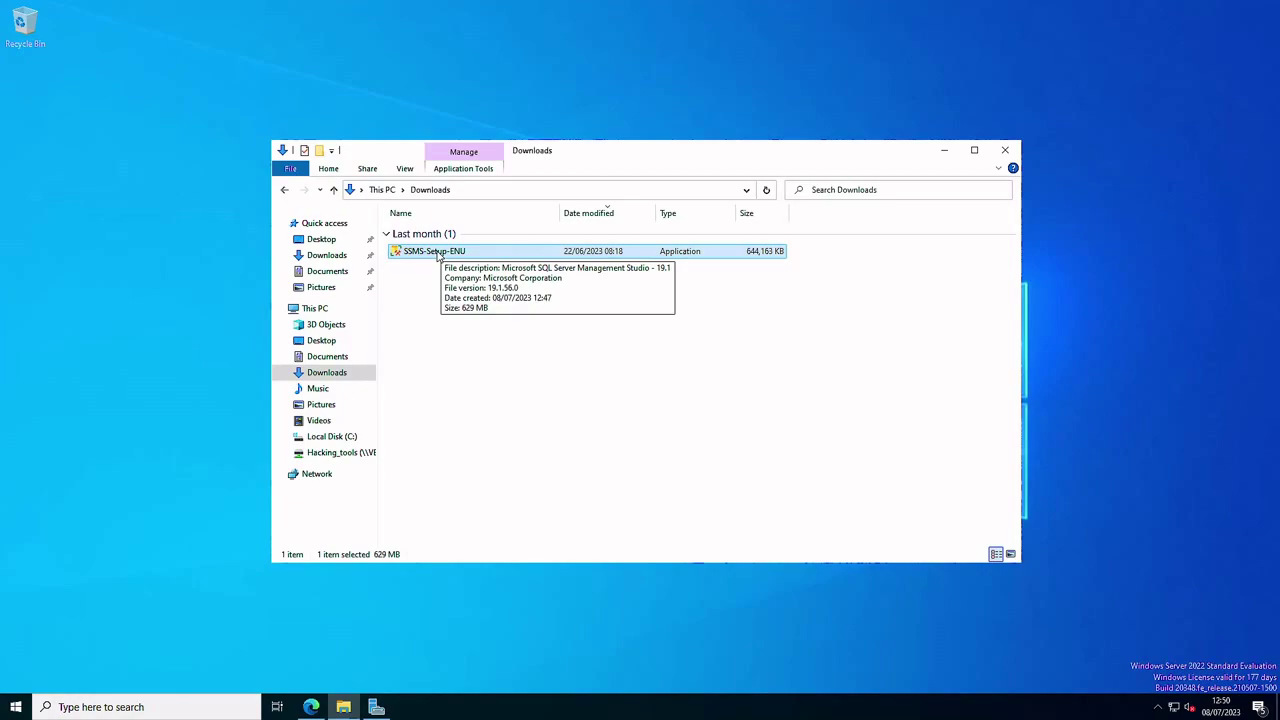
Step: Run SSMS-Setup-ENU from Downloads, install SQL Server Management Studio 19.1 in its default location with elevation allowed, and close the setup
double_click(437, 254)
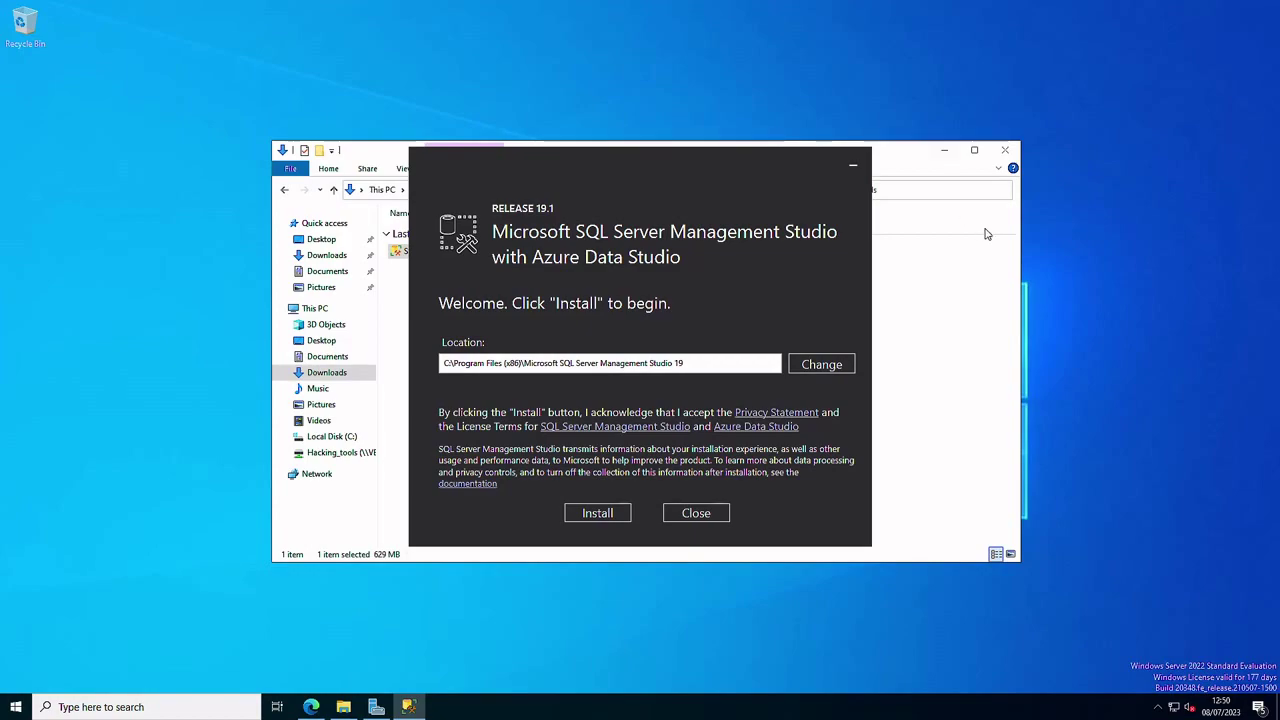
left_click(602, 514)
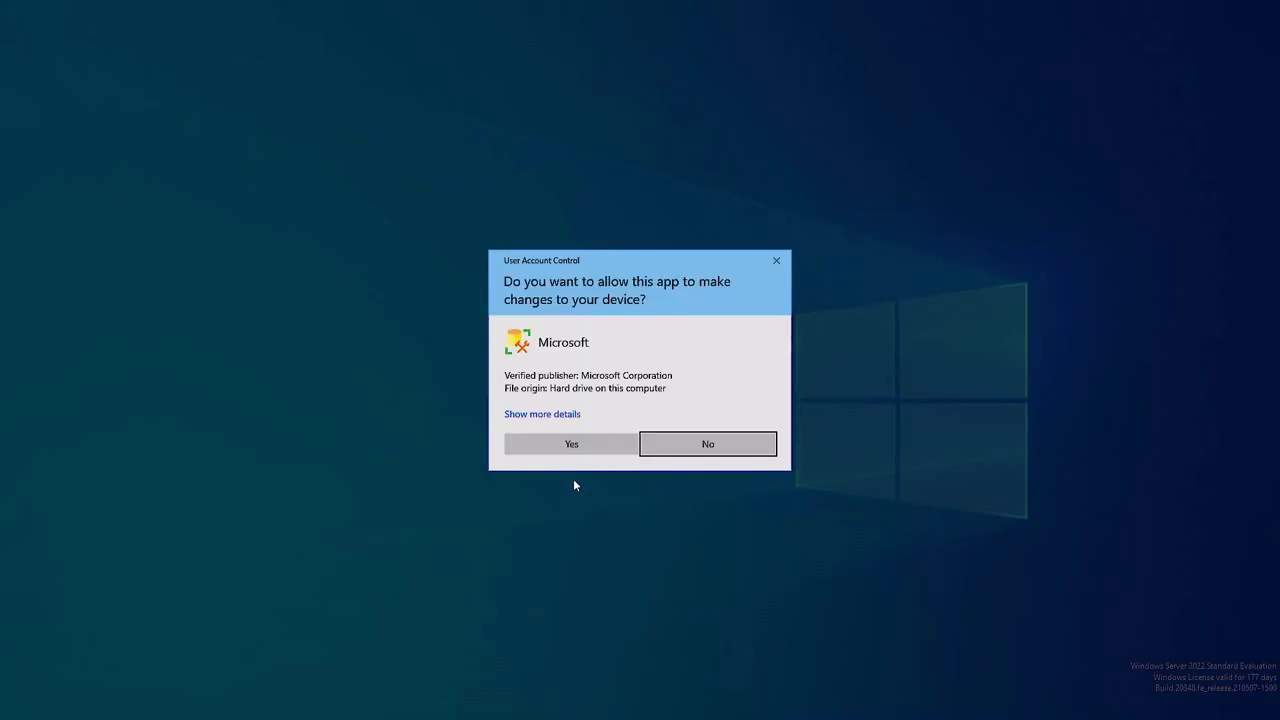
left_click(572, 446)
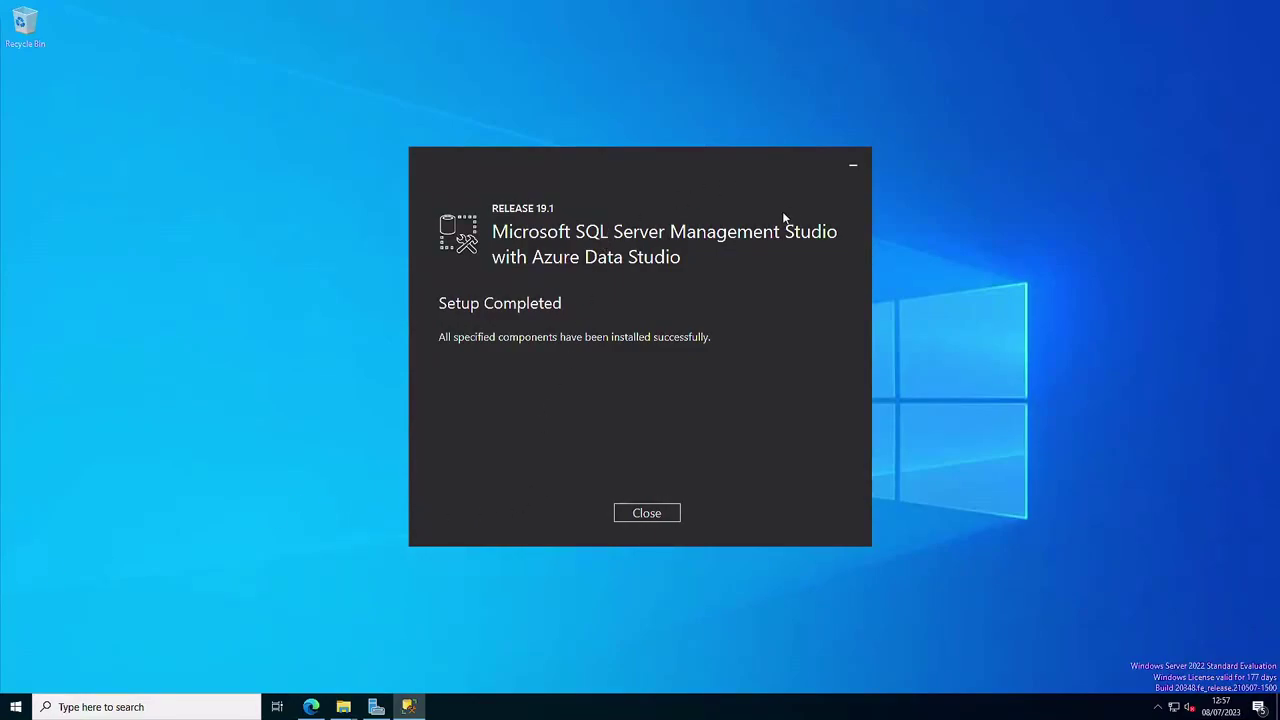
left_click(650, 515)
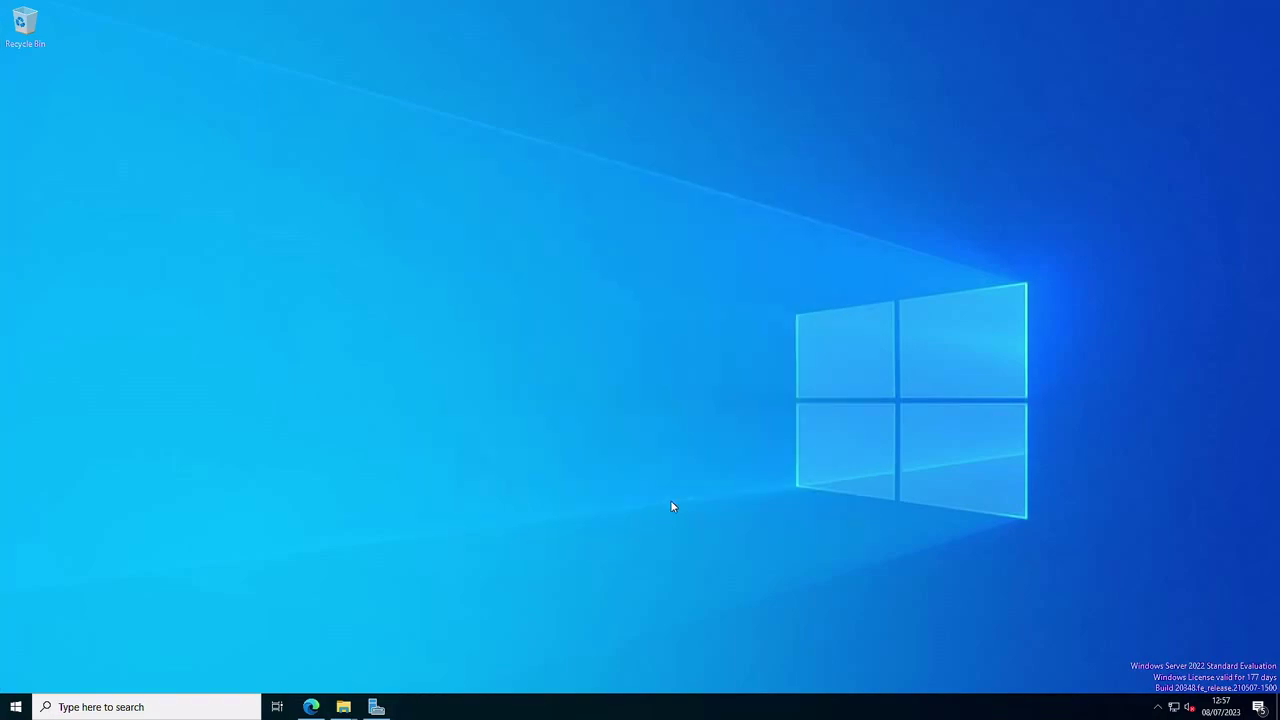
Step: Search Windows for sql and launch SQL Server Management Studio 19
left_click(193, 707)
type("sql")
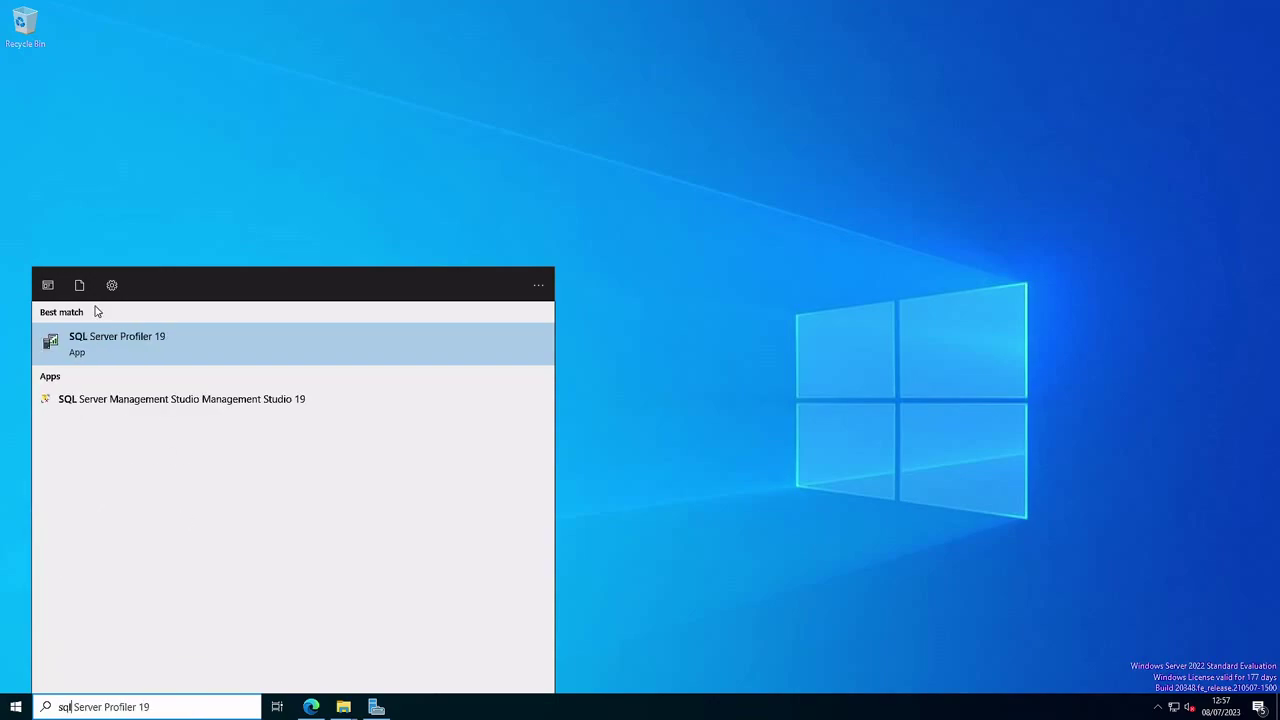
left_click(168, 399)
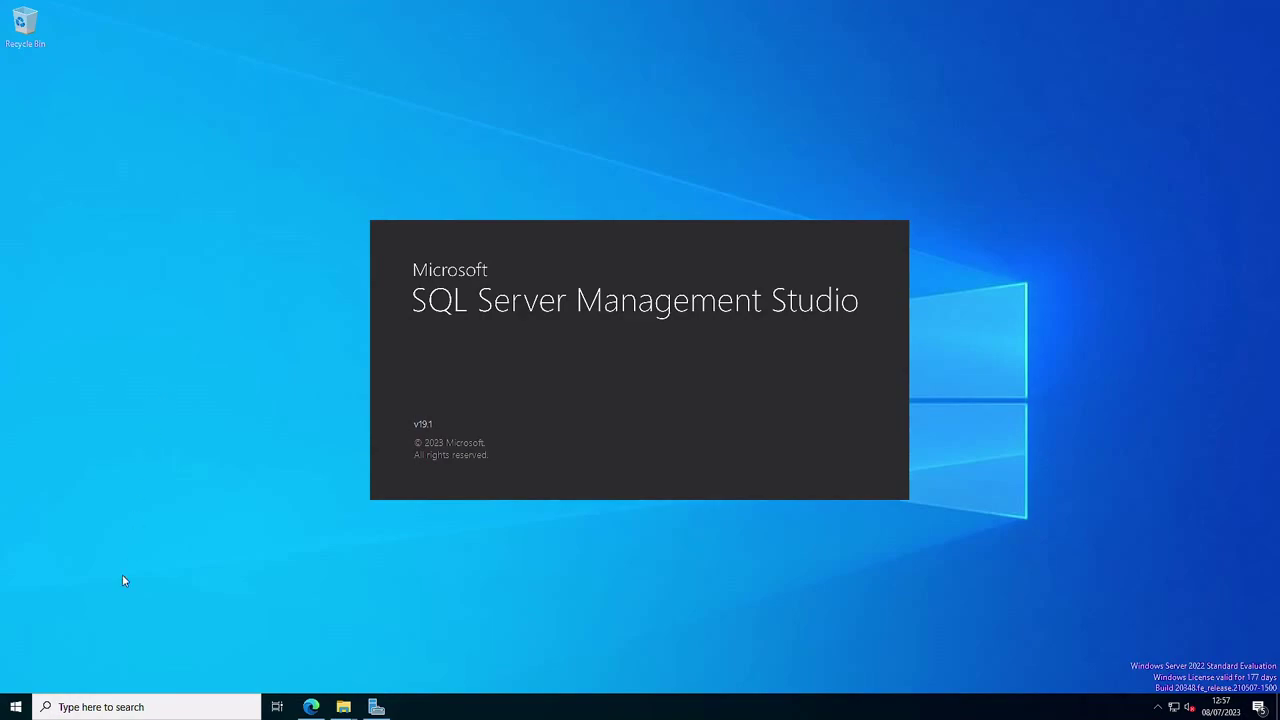
Step: Examine the newly installed programs in the Microsoft SQL Server Tools 19 and Azure Data Studio folders among the installed apps
left_click(16, 707)
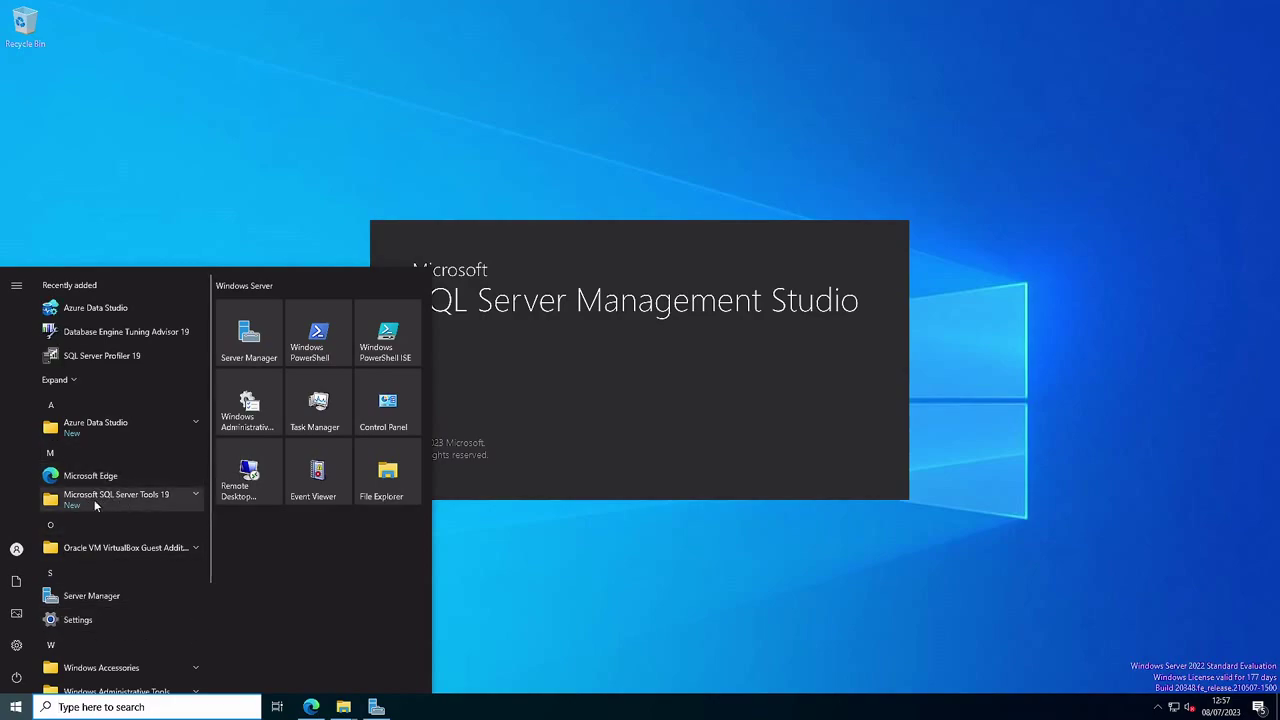
left_click(190, 497)
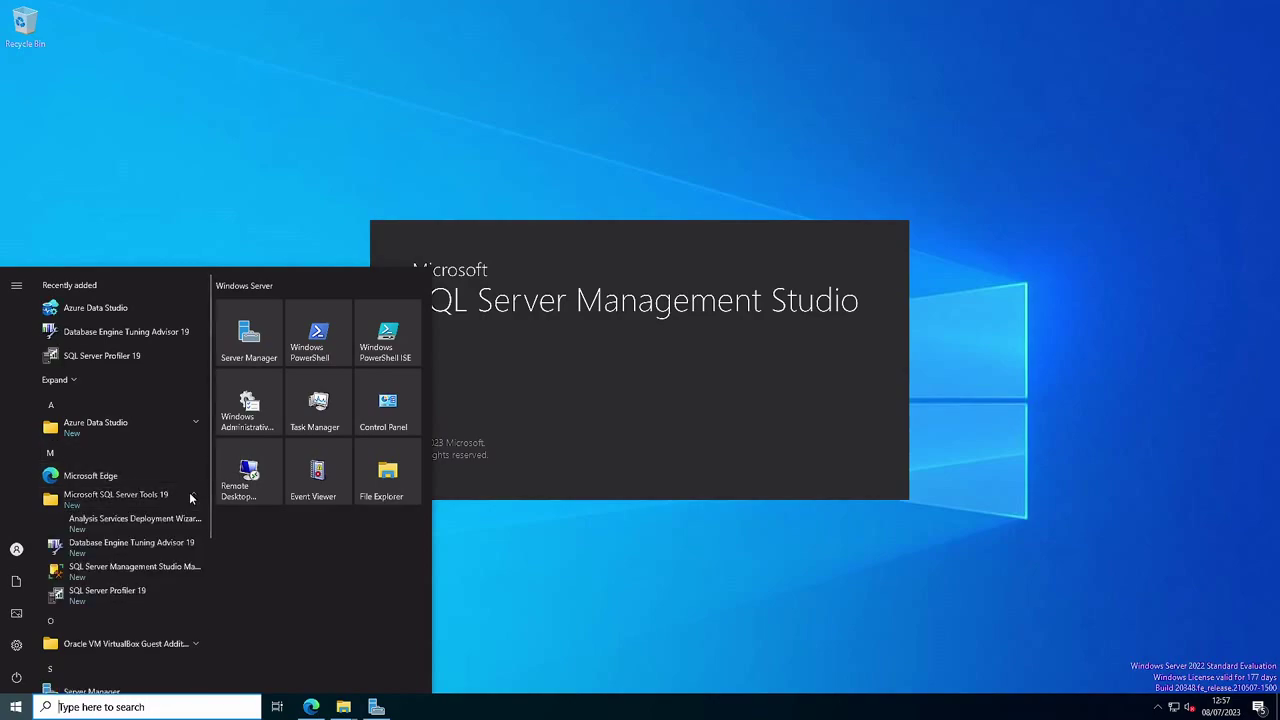
left_click(184, 430)
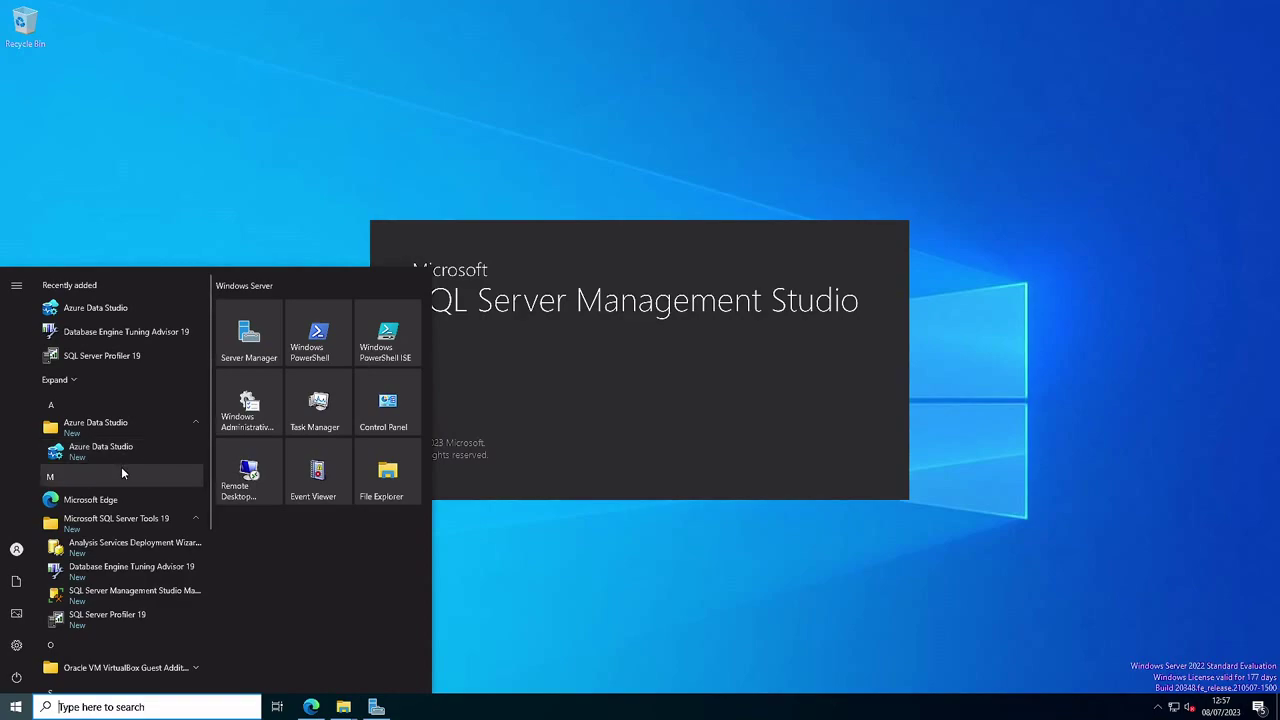
scroll(121, 466, "down", 4)
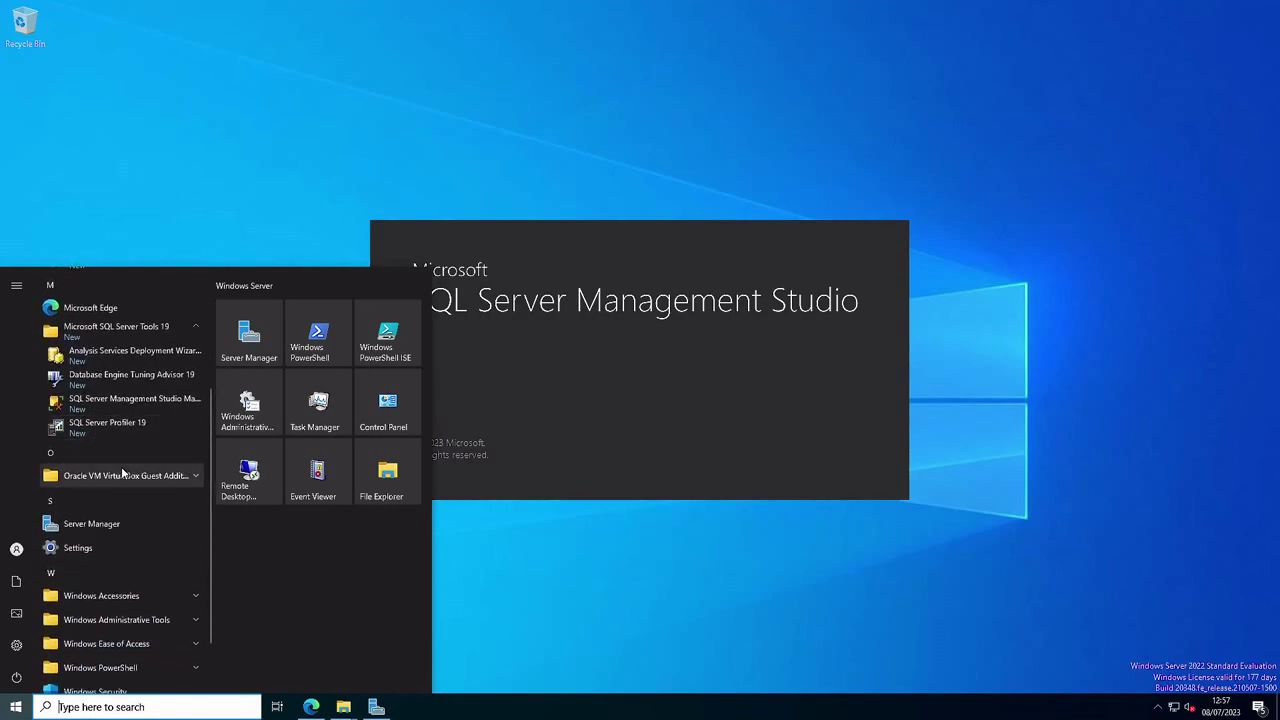
scroll(121, 466, "down", 2)
scroll(121, 466, "up", 5)
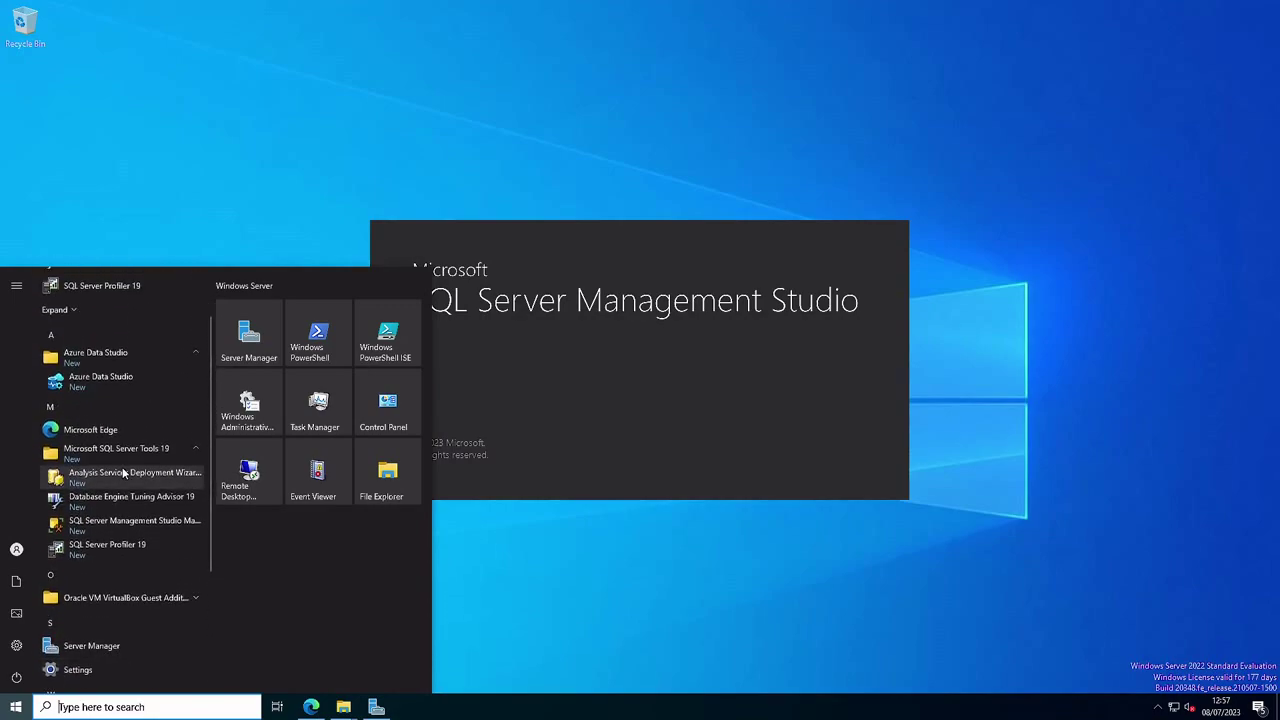
scroll(122, 470, "up", 2)
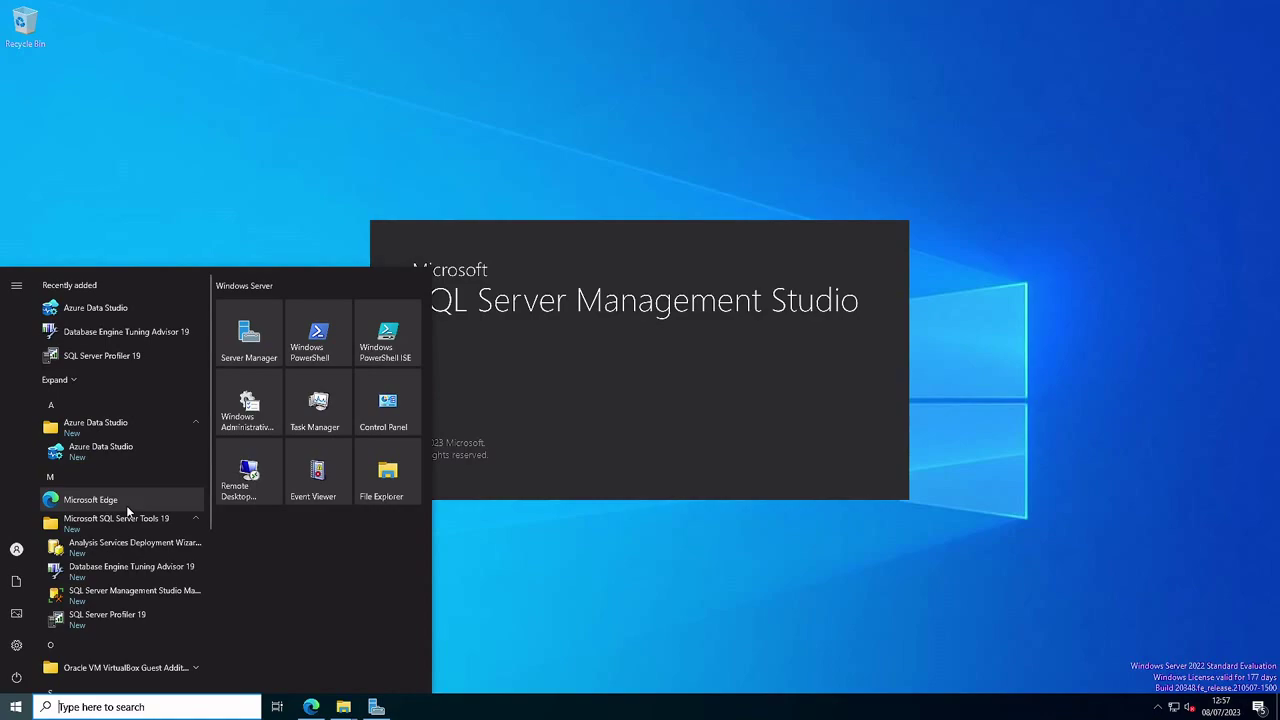
left_click(440, 566)
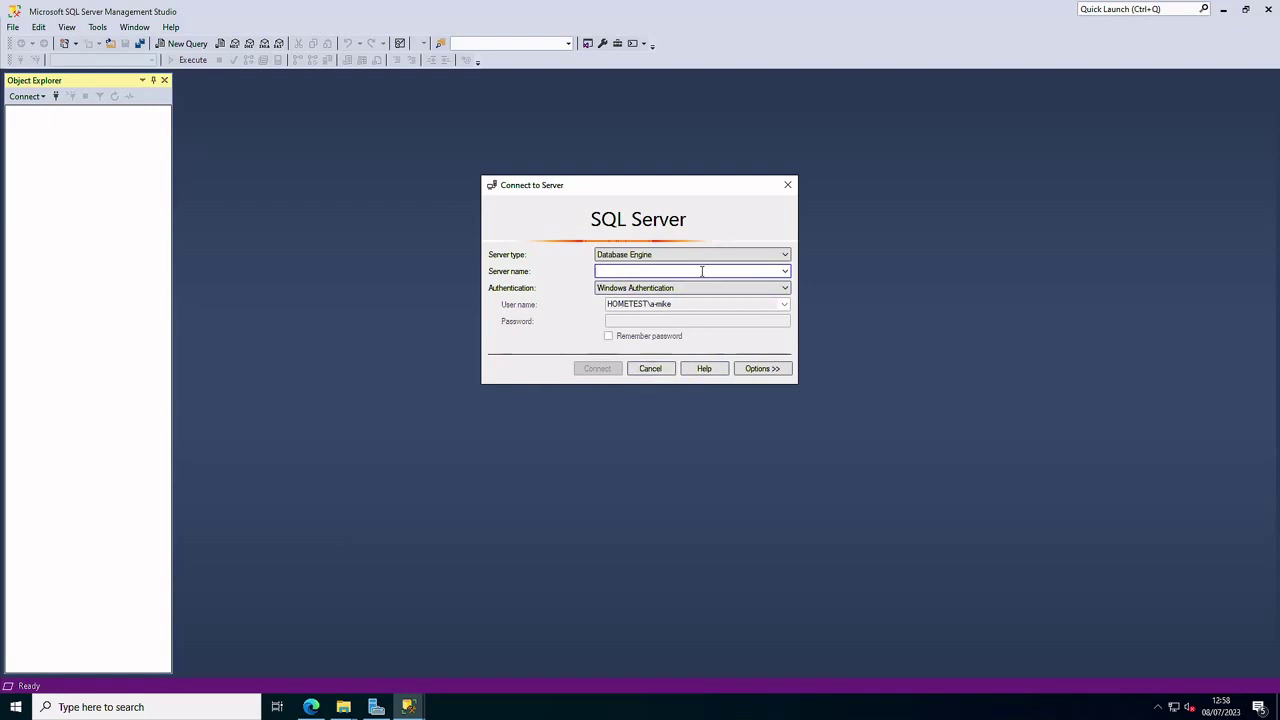
Step: Browse the local and network servers available for a Database Engine connection, and dismiss the server connection without connecting
left_click(785, 271)
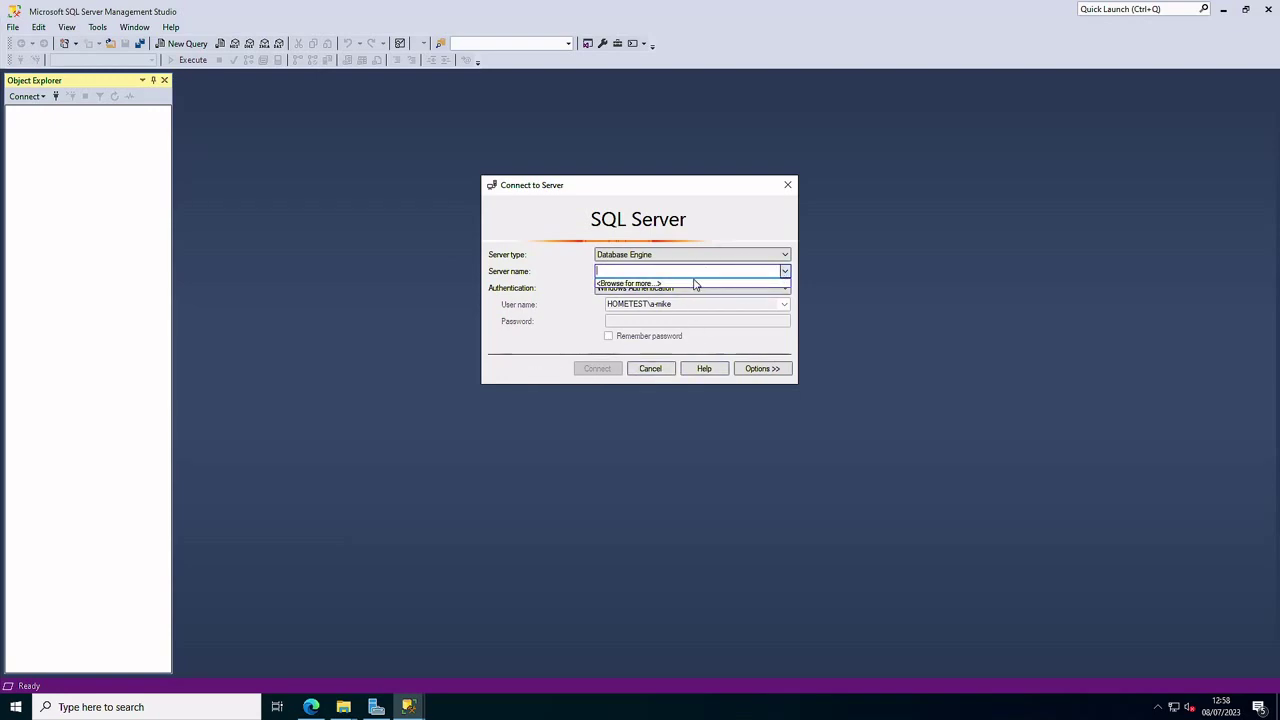
left_click(652, 284)
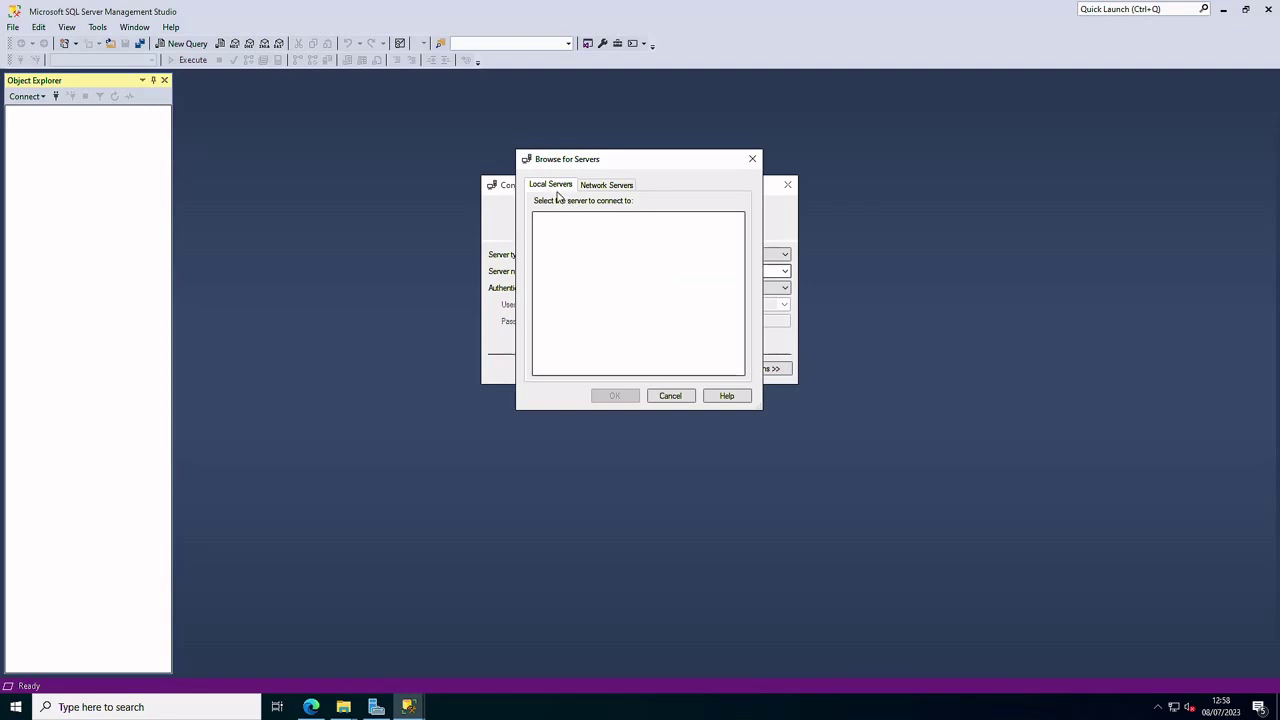
left_click(603, 188)
left_click(556, 190)
left_click(670, 396)
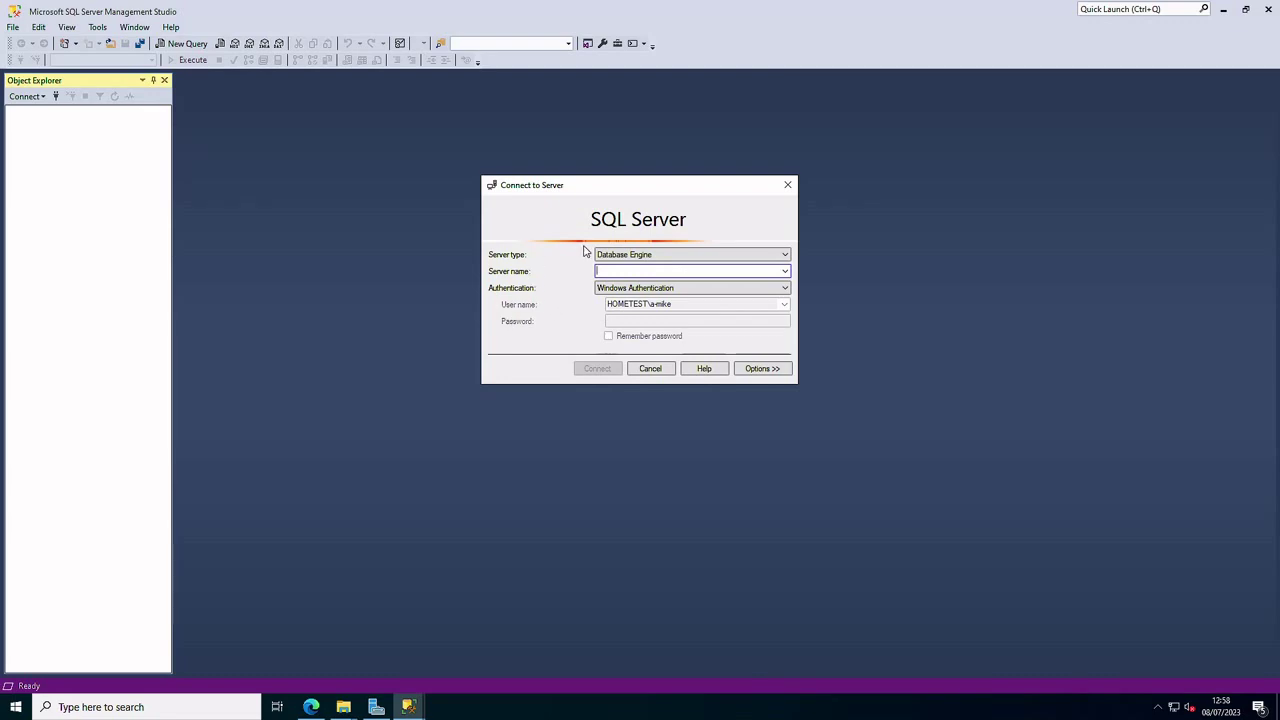
left_click(651, 368)
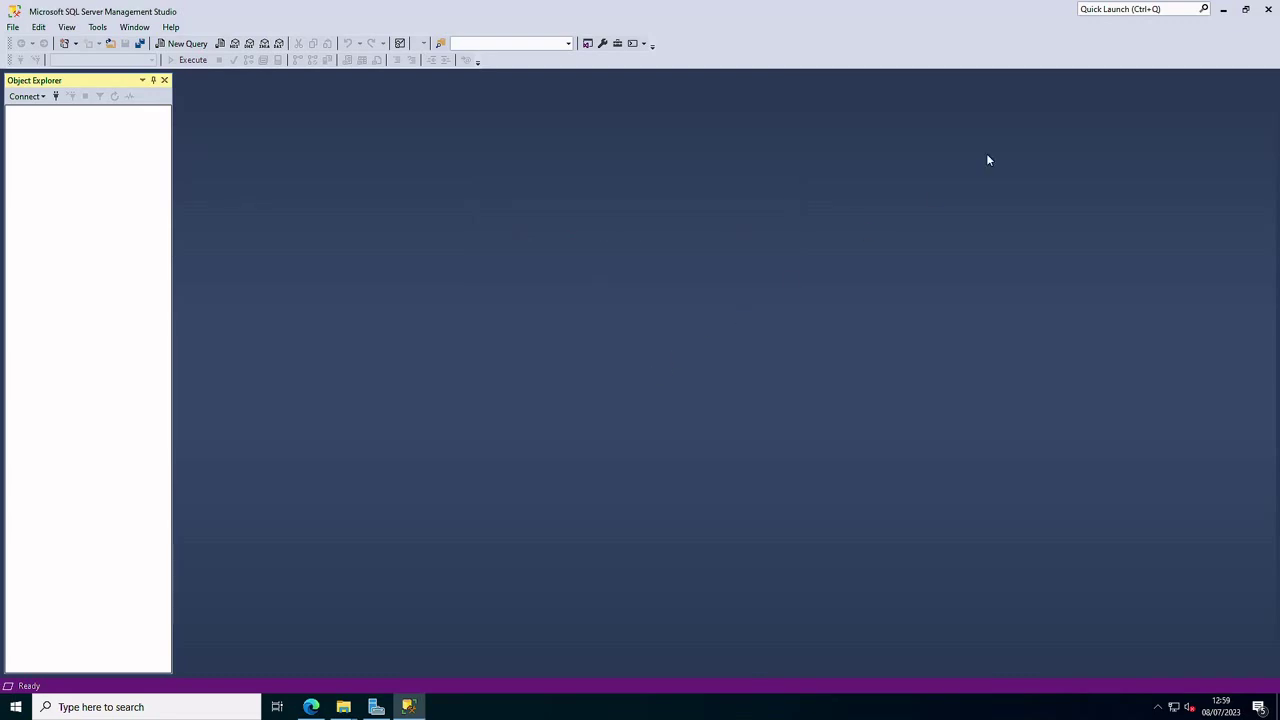
Step: Minimize SQL Server Management Studio, run the SQL2022-SSEI-Eval installer from the Downloads folder, and allow it to make changes
left_click(1228, 12)
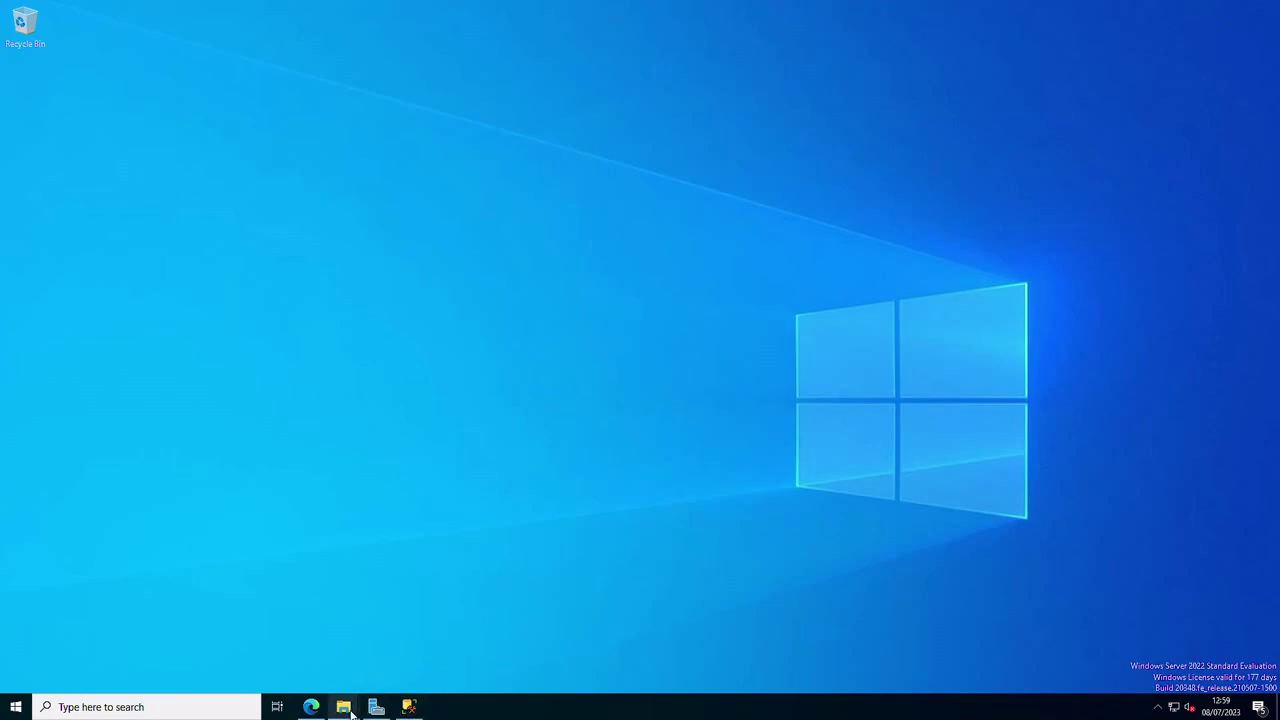
mouse_move(351, 712)
left_click(407, 668)
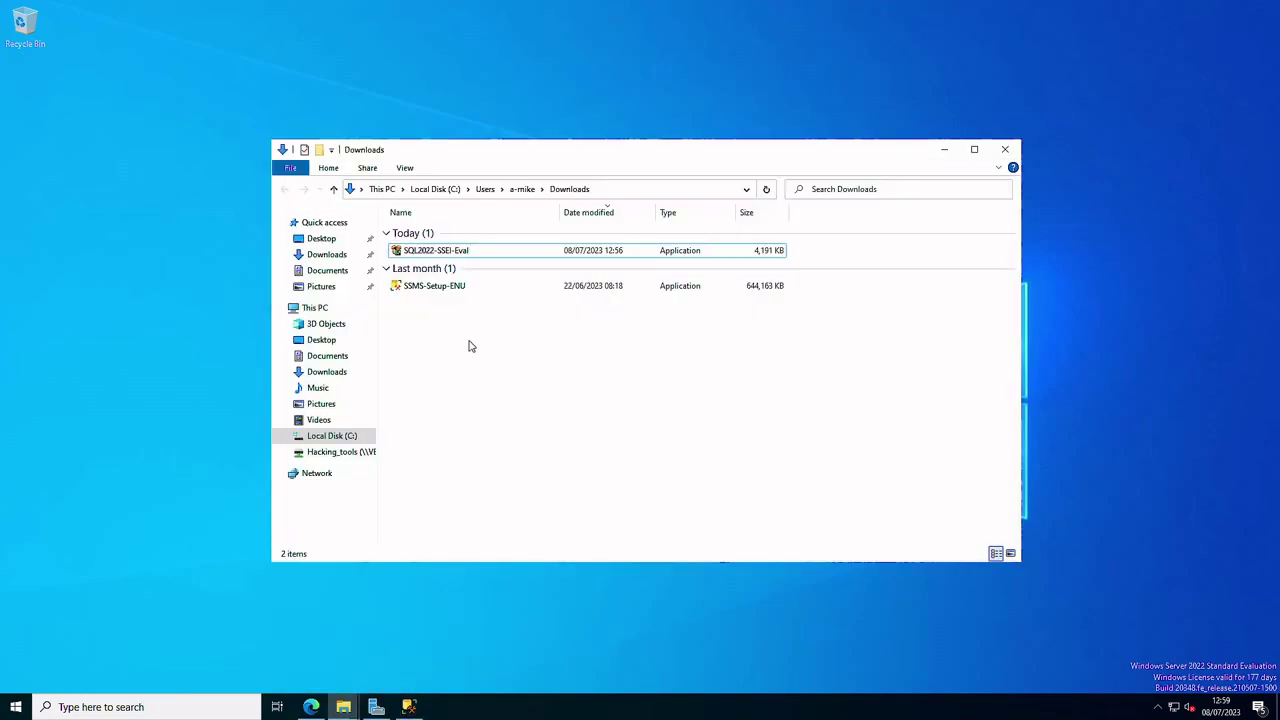
mouse_move(433, 257)
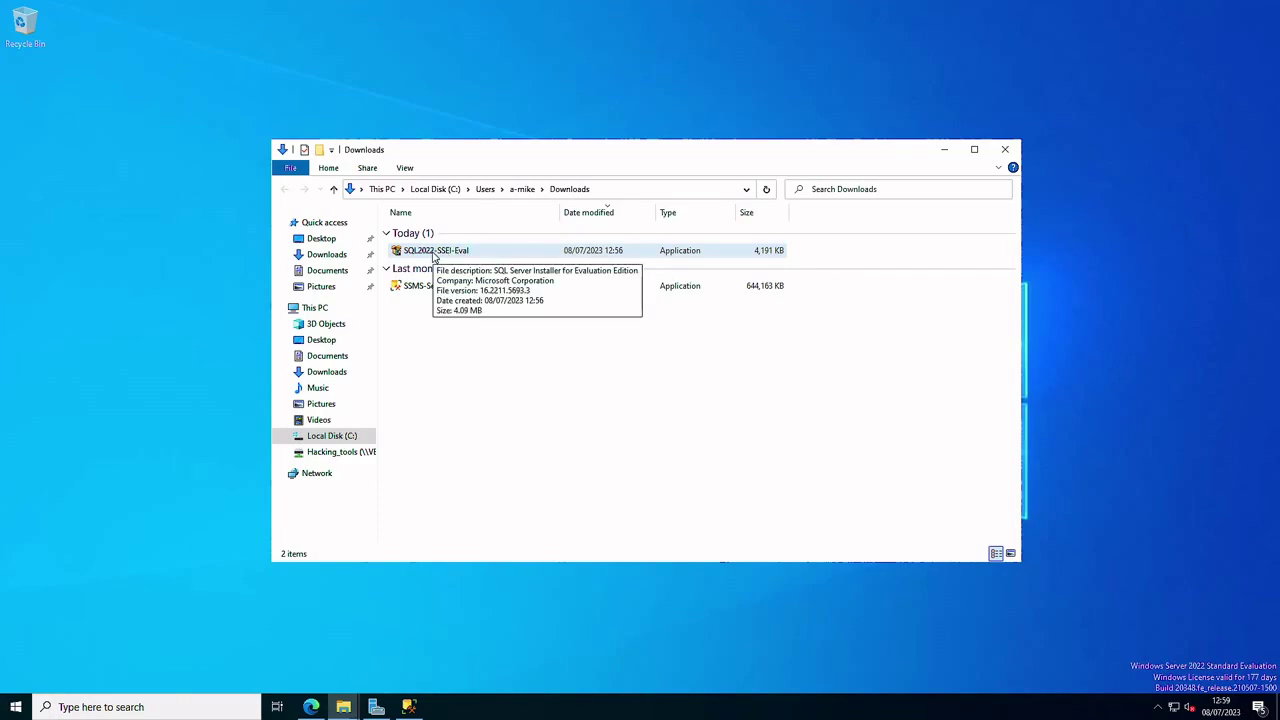
double_click(433, 253)
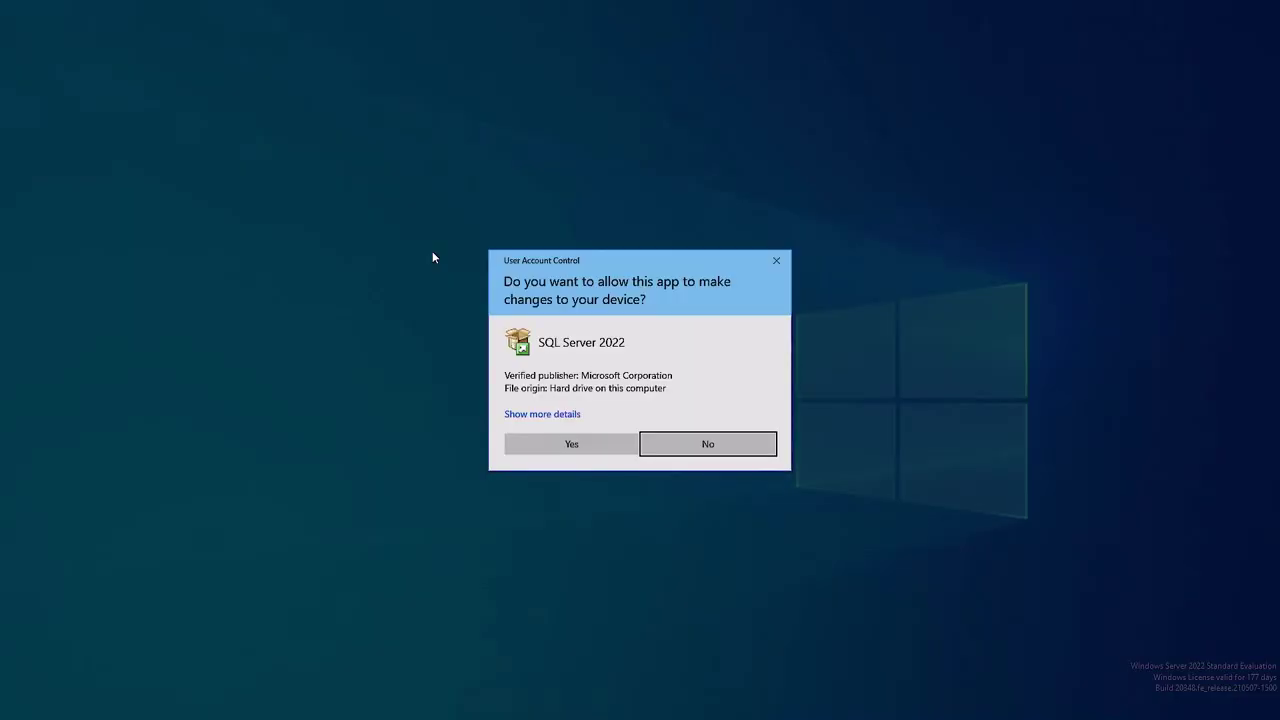
left_click(595, 448)
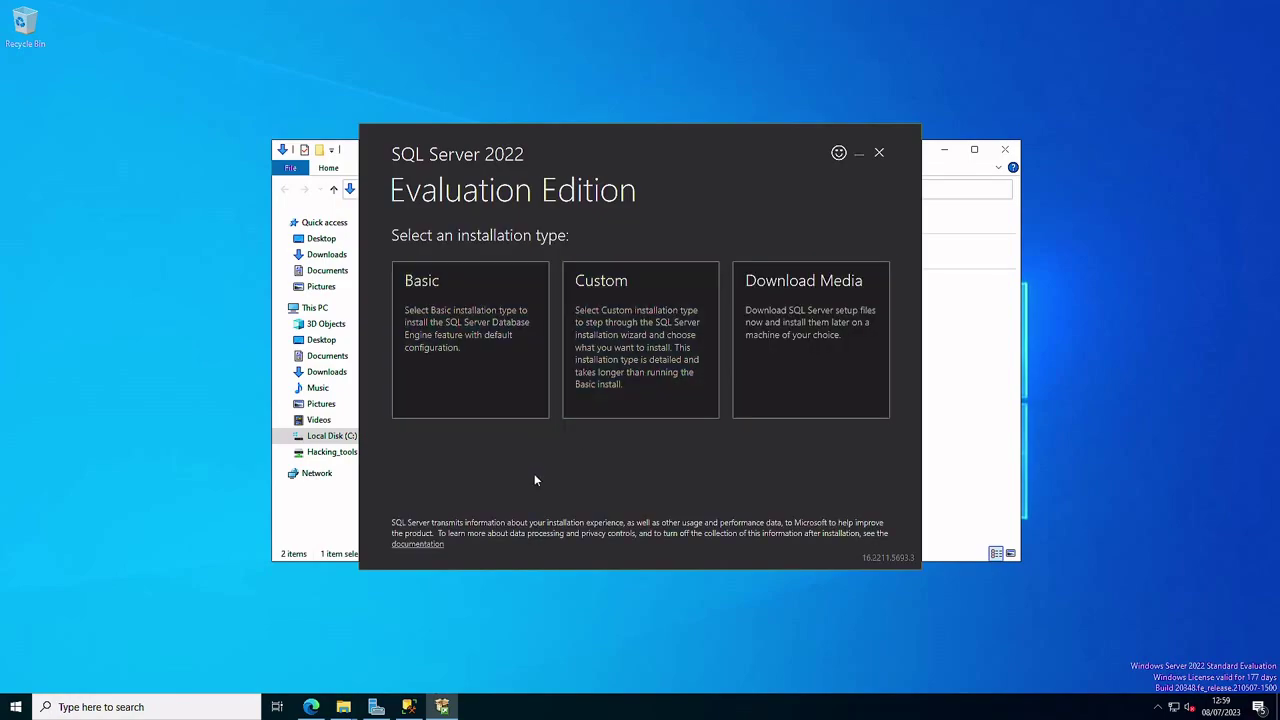
Step: Choose the Basic installation type, accept the license terms, and install SQL Server 2022 in C:\Program Files\Microsoft SQL Server
left_click(500, 357)
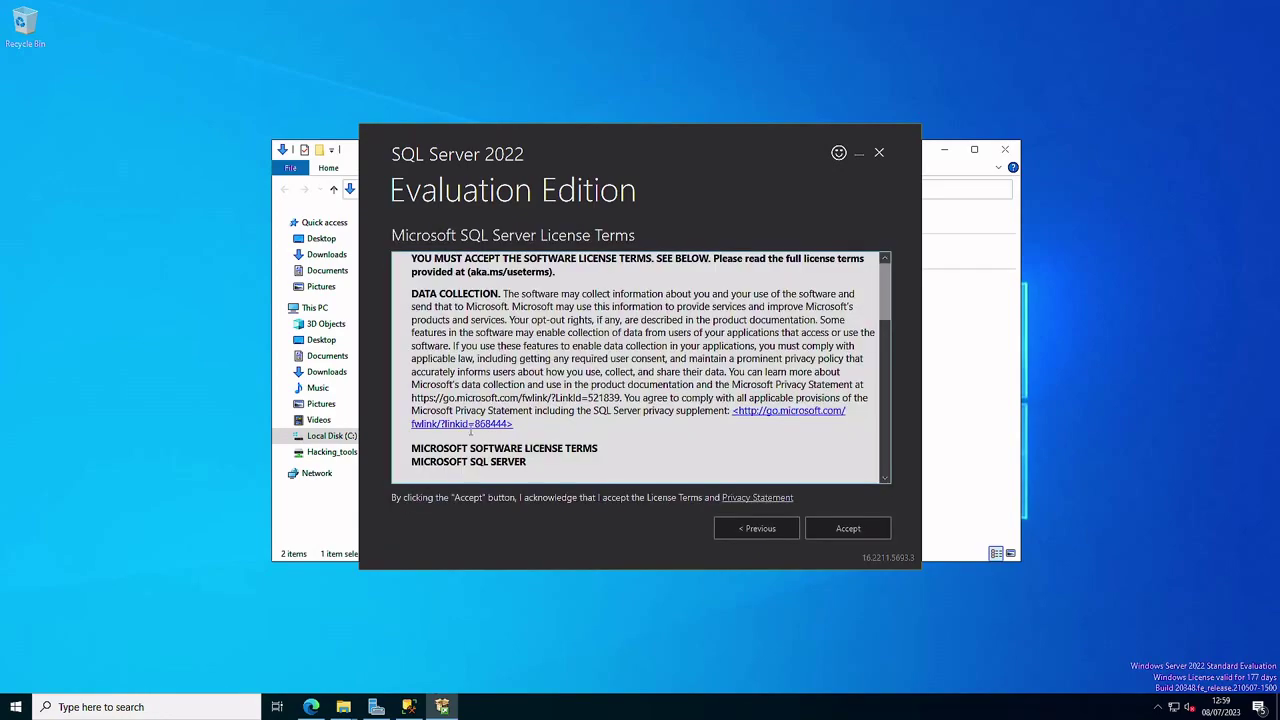
left_click(849, 528)
left_click(408, 707)
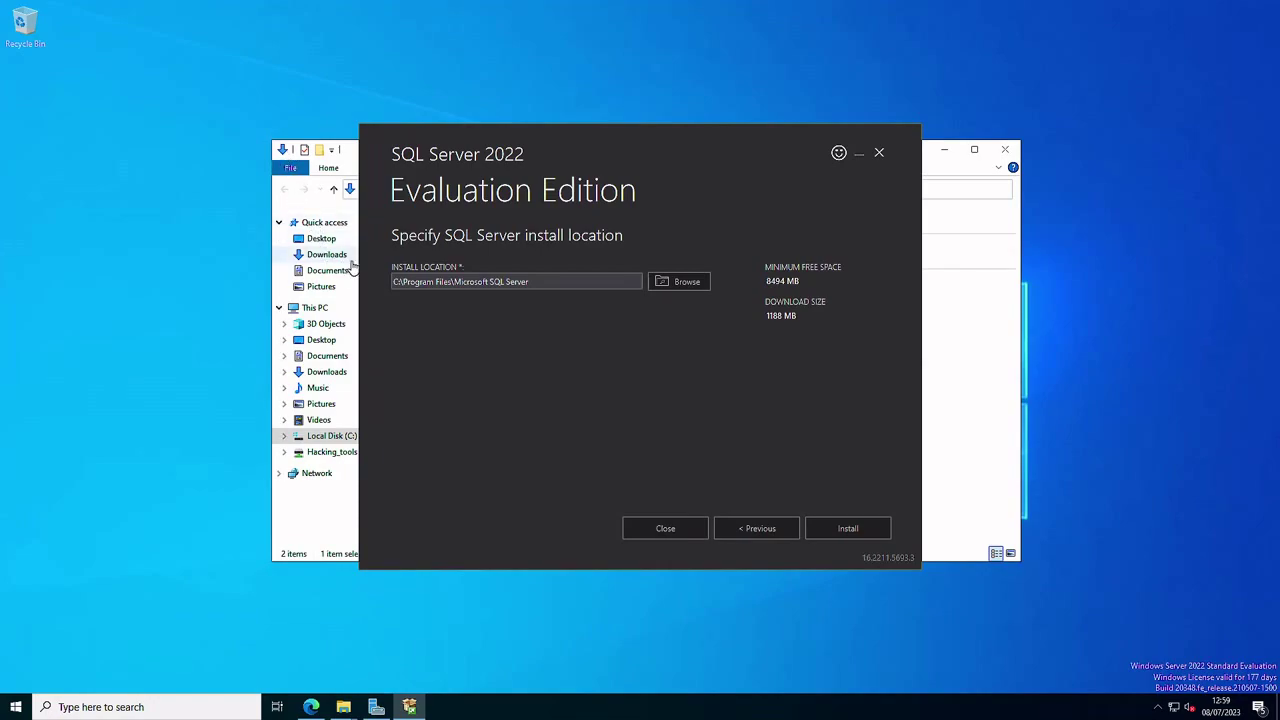
left_click(864, 533)
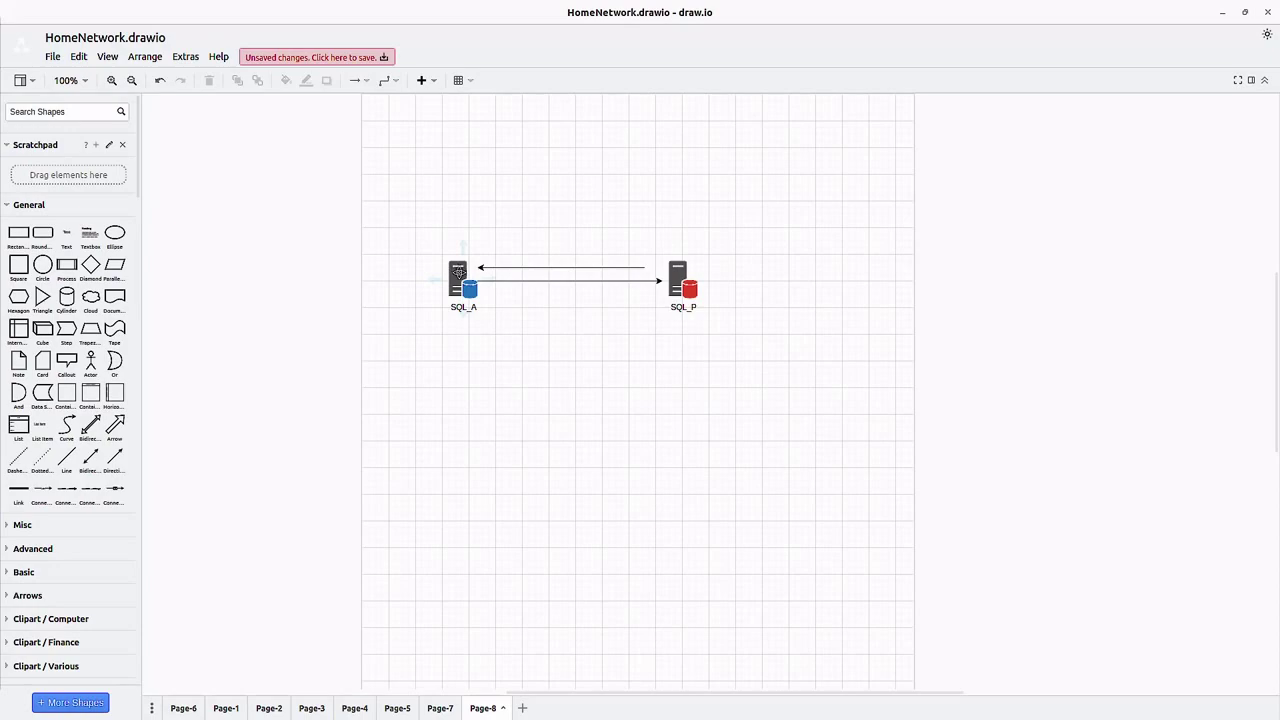
Step: Switch to the HomeNetwork.drawio diagram and examine the linked SQL_A and SQL_P servers
left_click(458, 272)
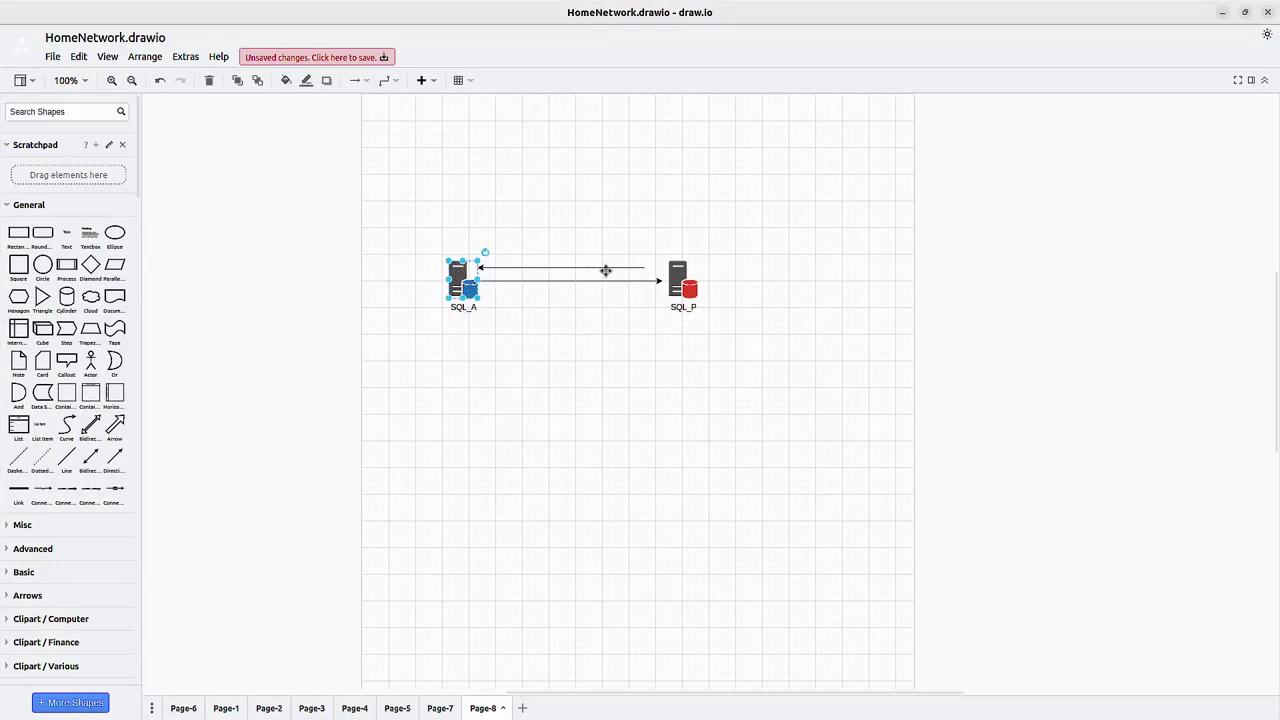
left_click(677, 276)
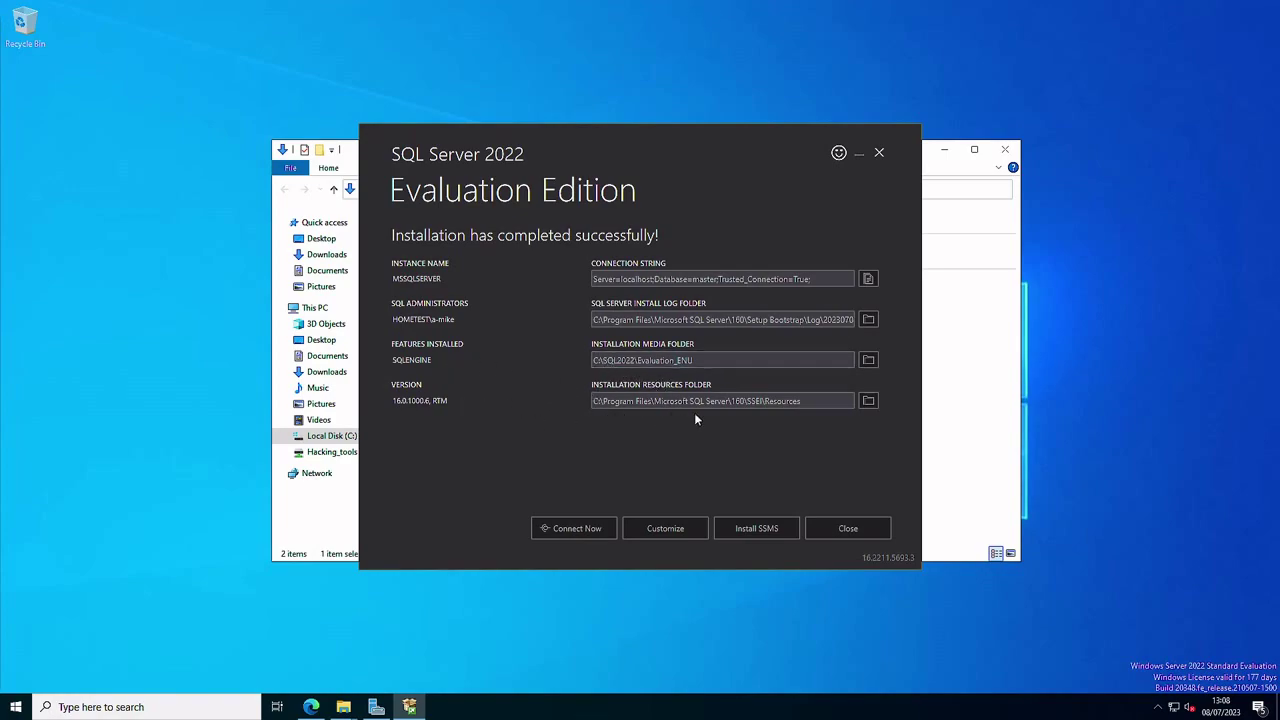
Step: Open the SSMS download page from the finished SQL Server installer, return to the installer and exit it
left_click(773, 535)
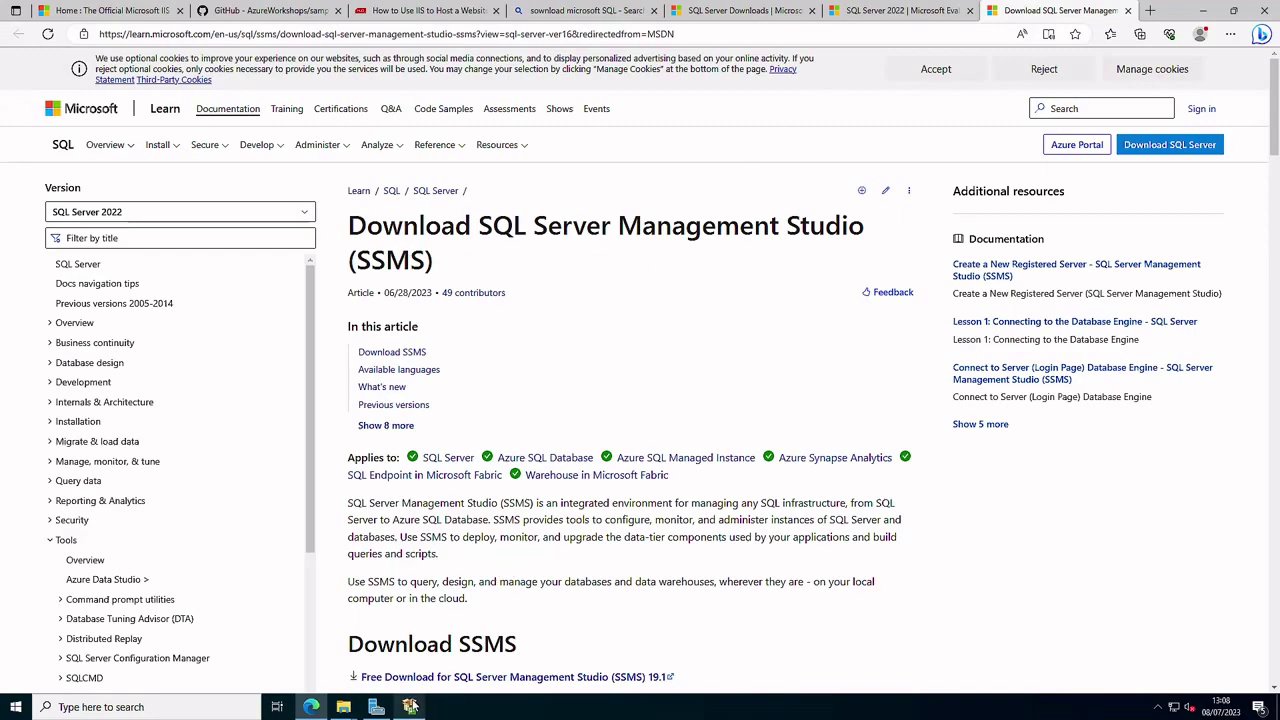
left_click(412, 706)
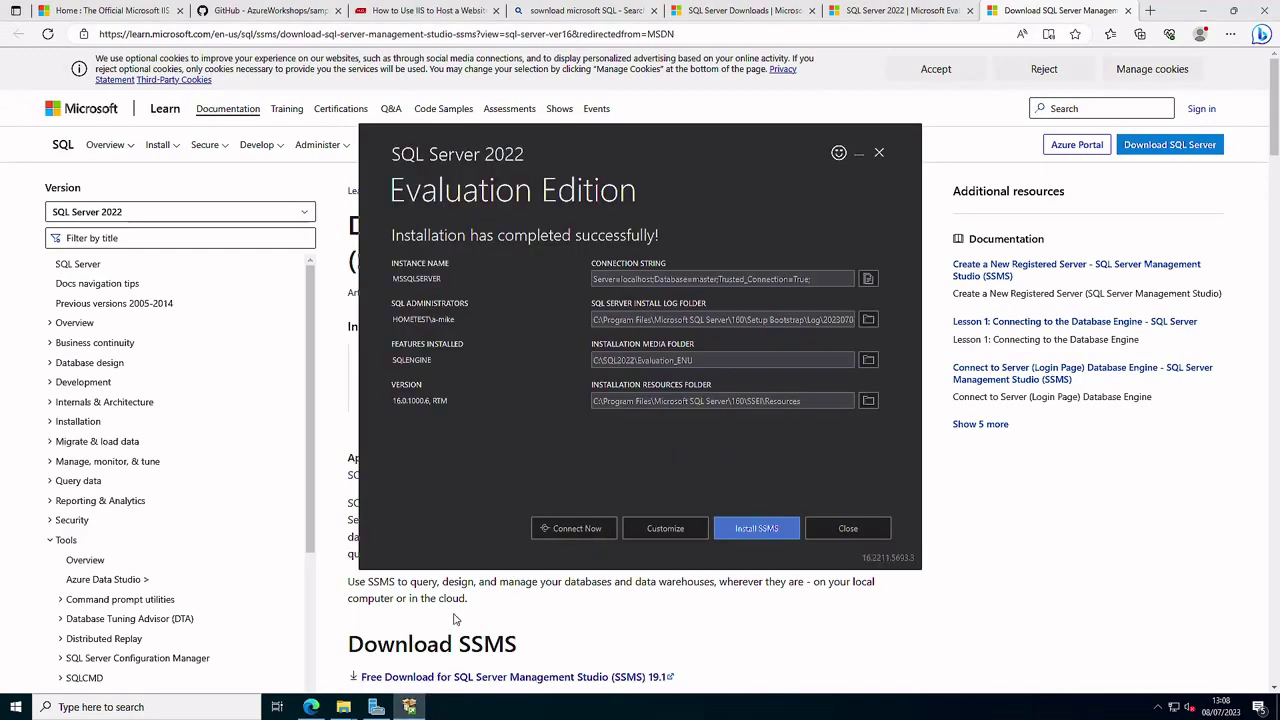
left_click(850, 530)
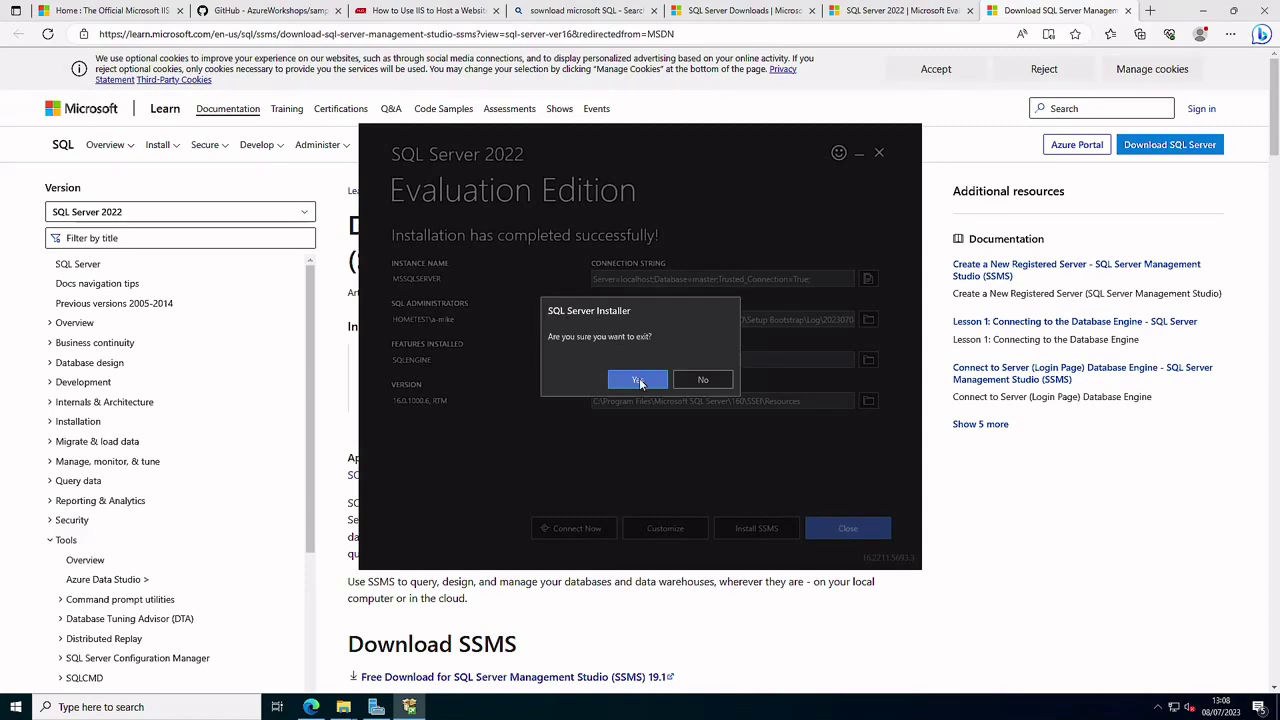
left_click(639, 381)
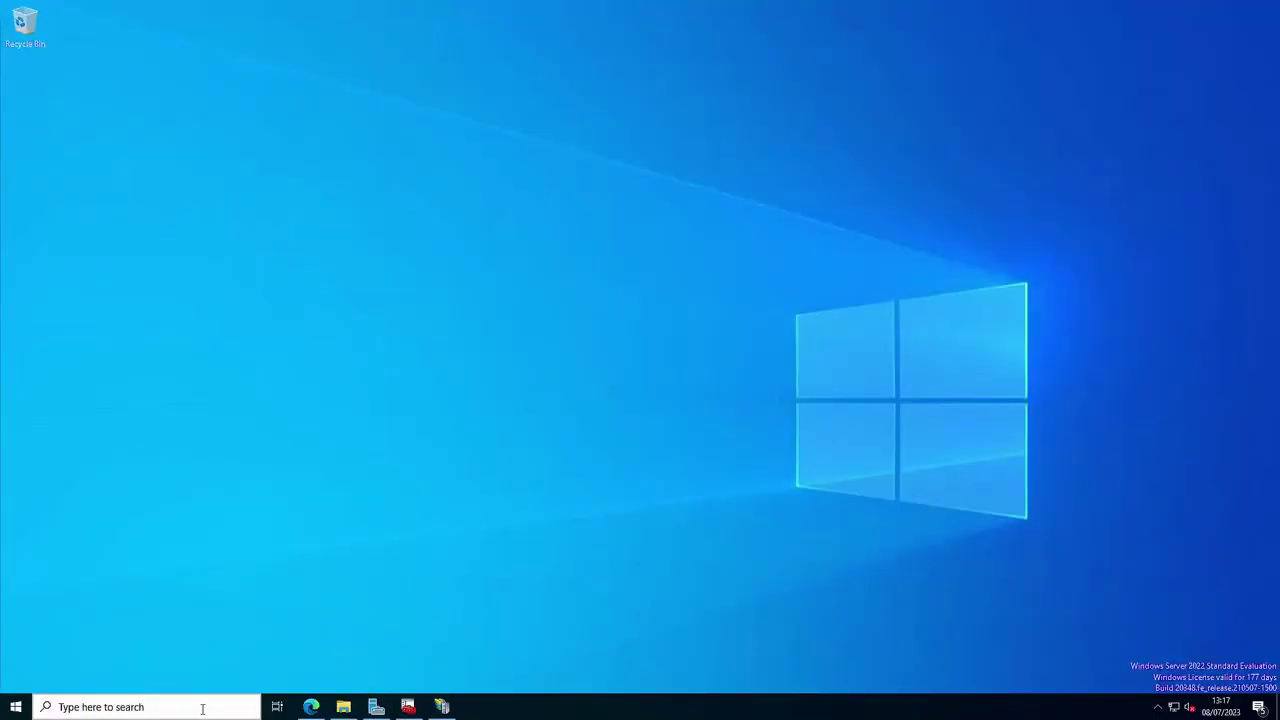
Step: Search Windows for sql and launch SQL Server Management Studio 19
left_click(184, 709)
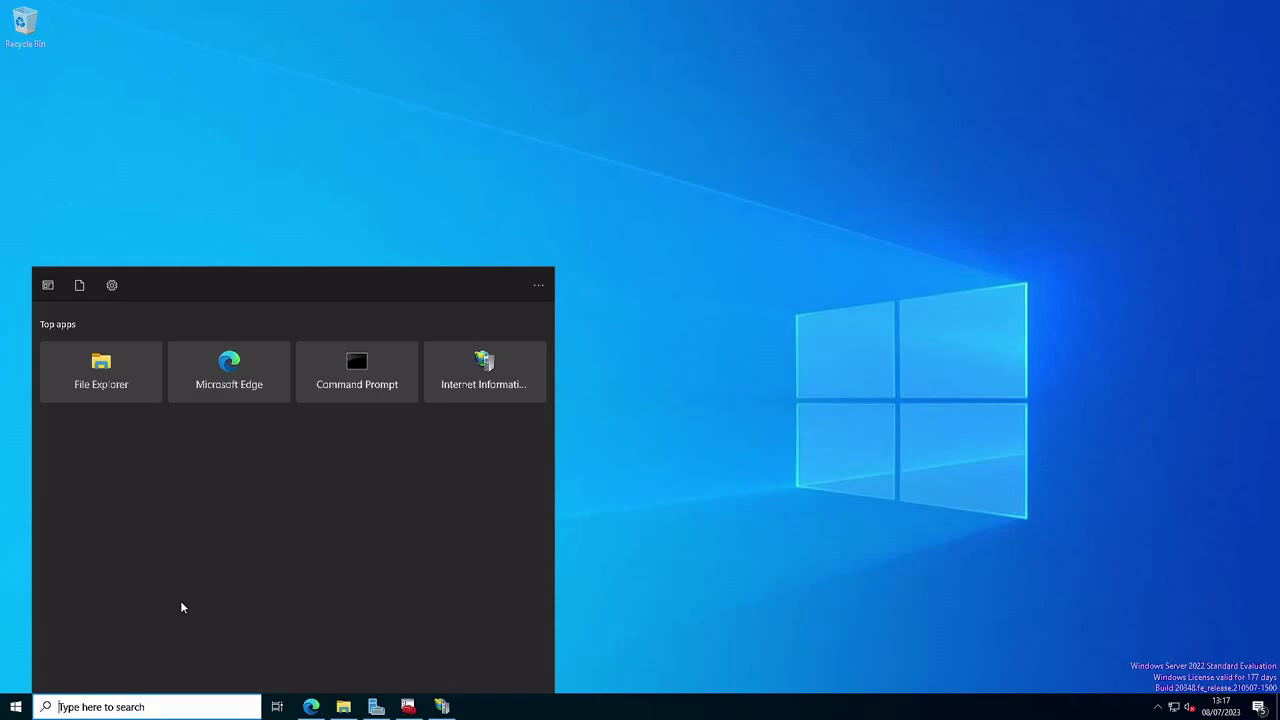
type("sql")
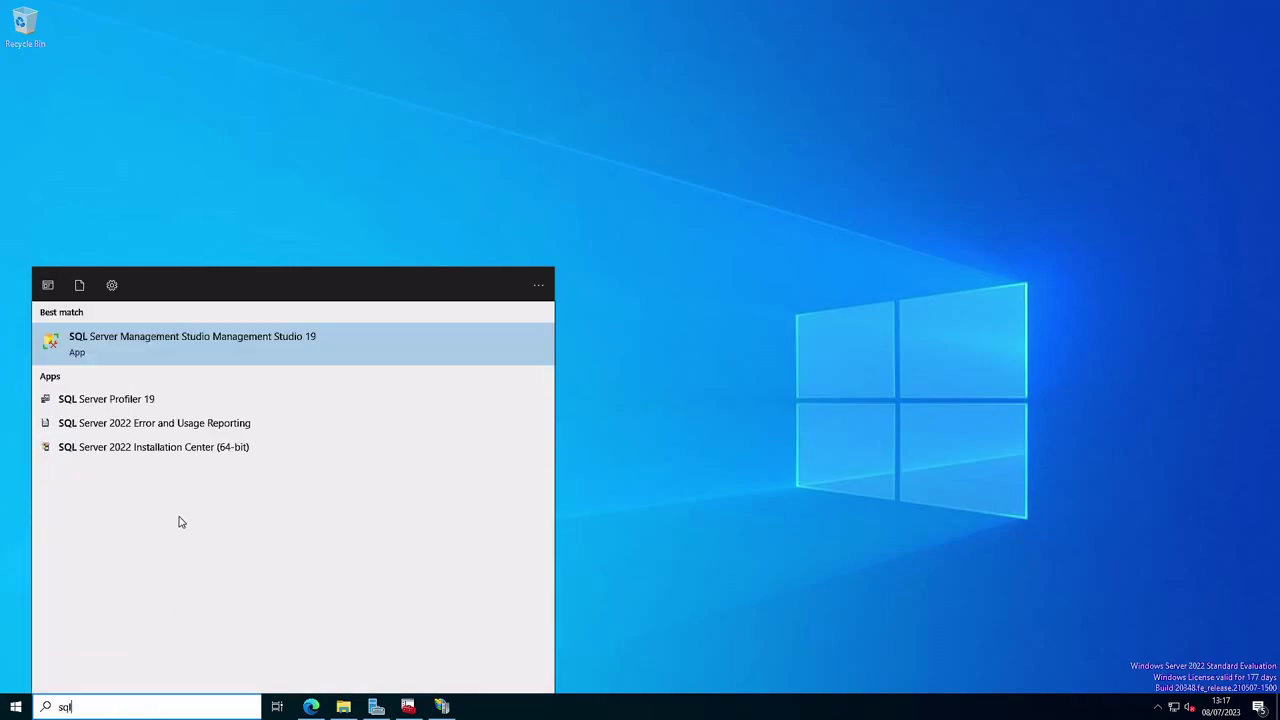
left_click(286, 338)
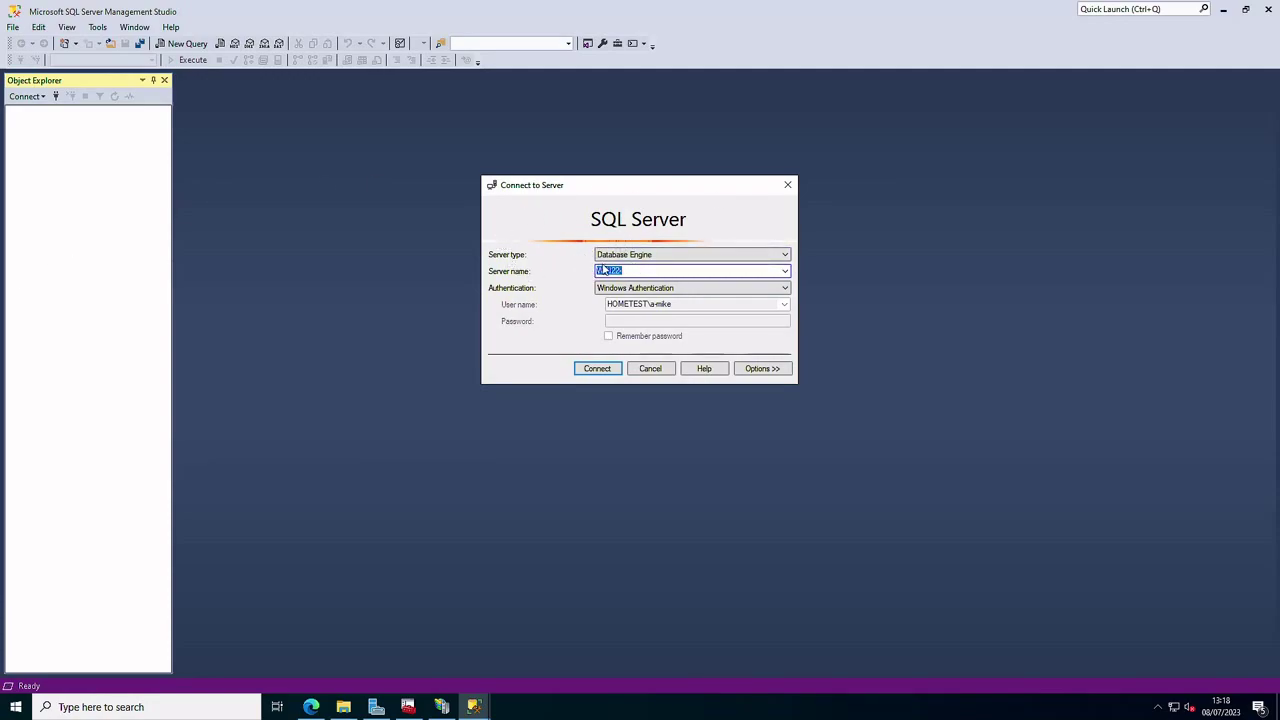
Step: Connect to the WIN22- Database Engine using Windows Authentication, with the server certificate trusted
left_click(644, 255)
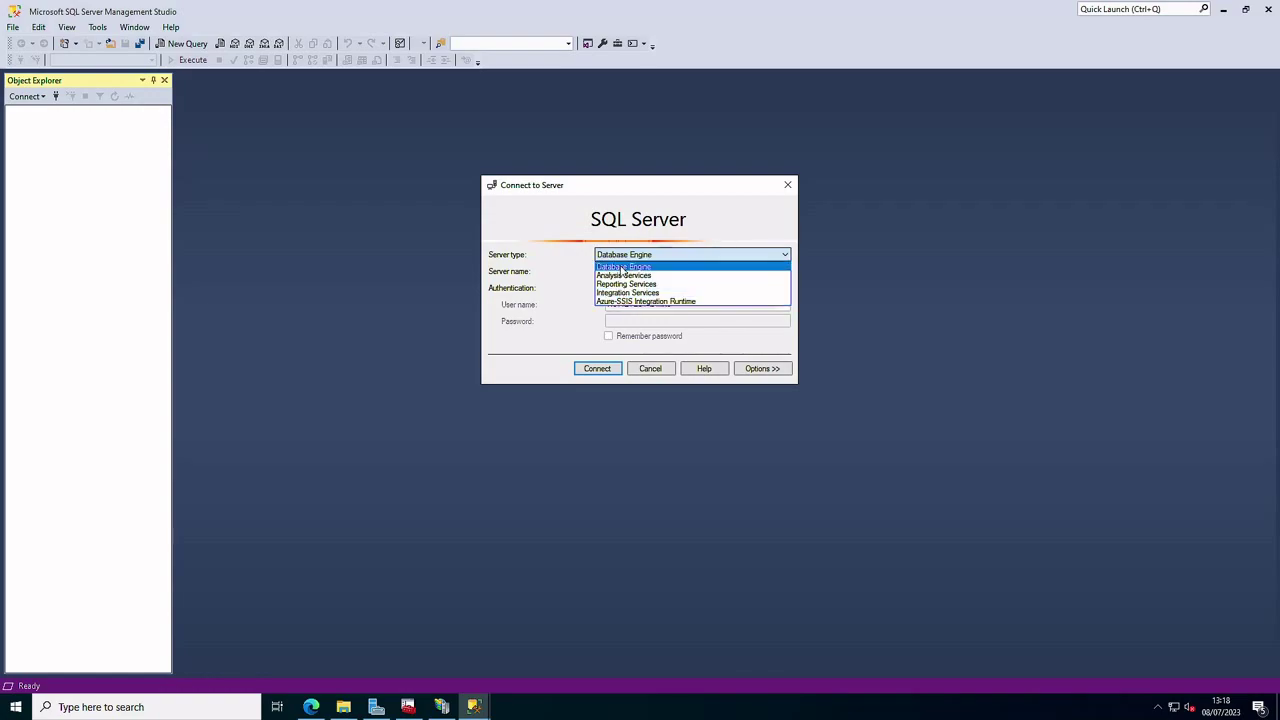
left_click(623, 268)
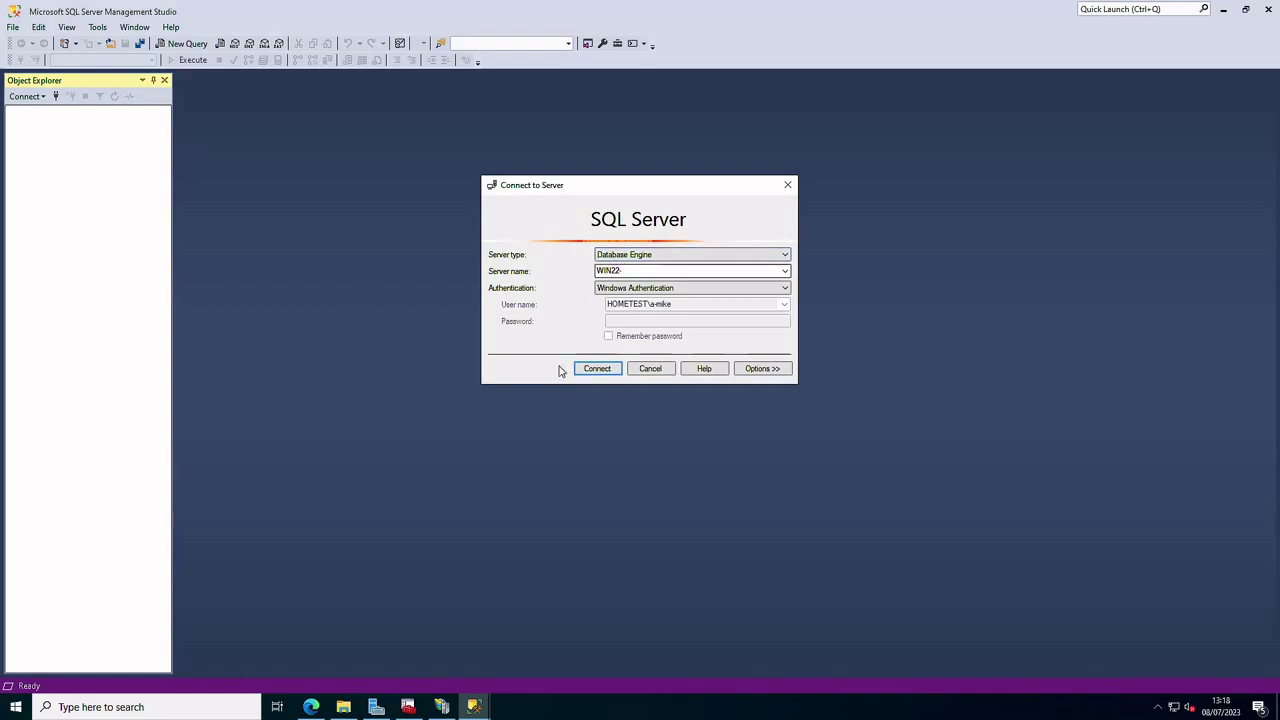
left_click(774, 370)
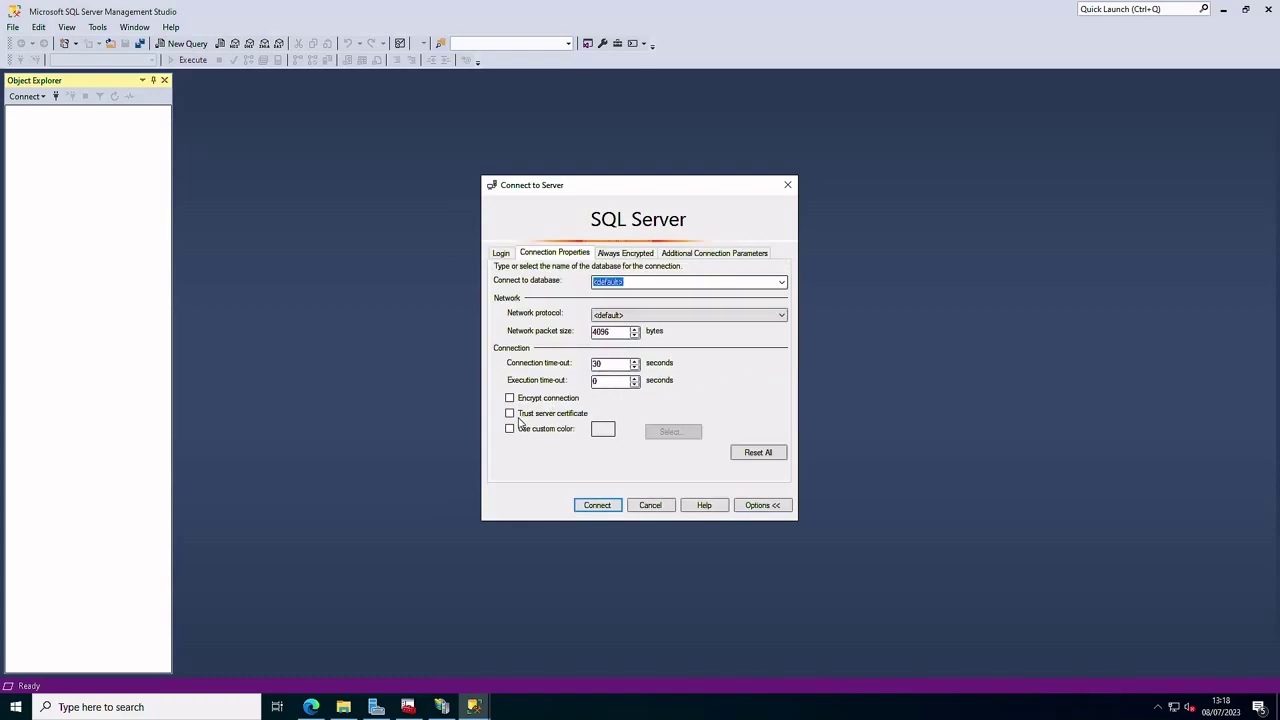
left_click(510, 414)
left_click(503, 256)
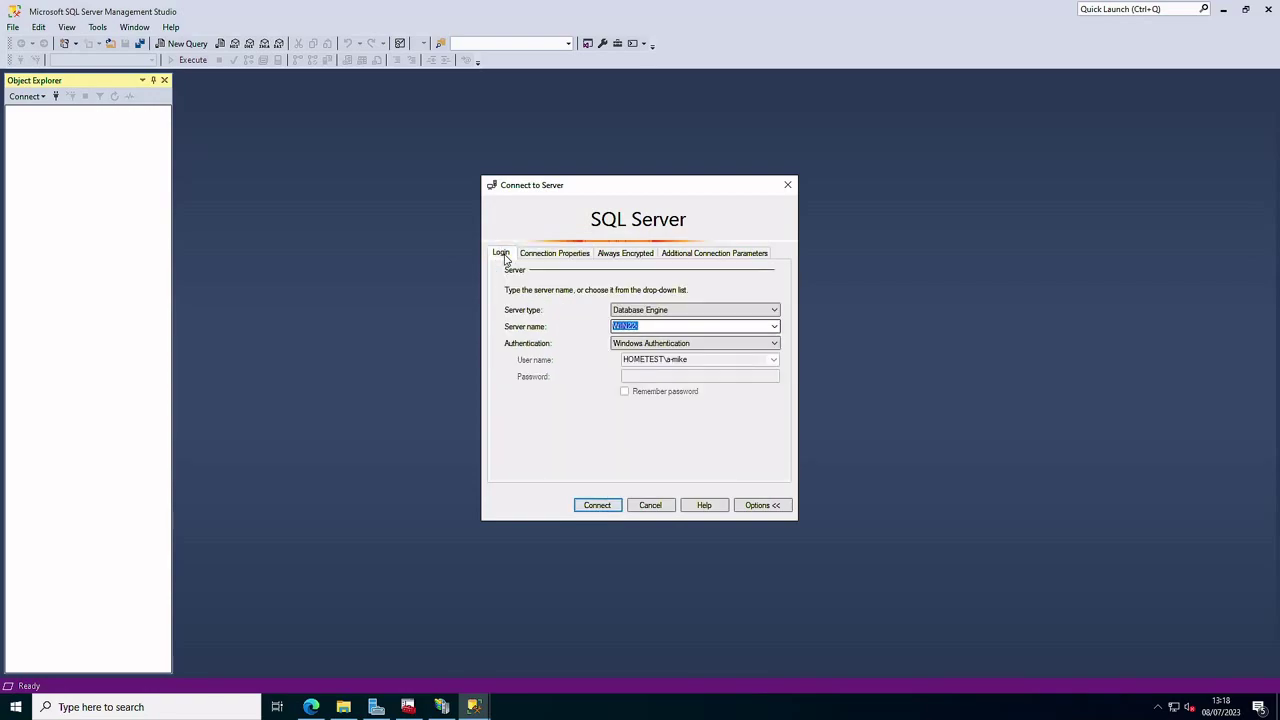
left_click(598, 507)
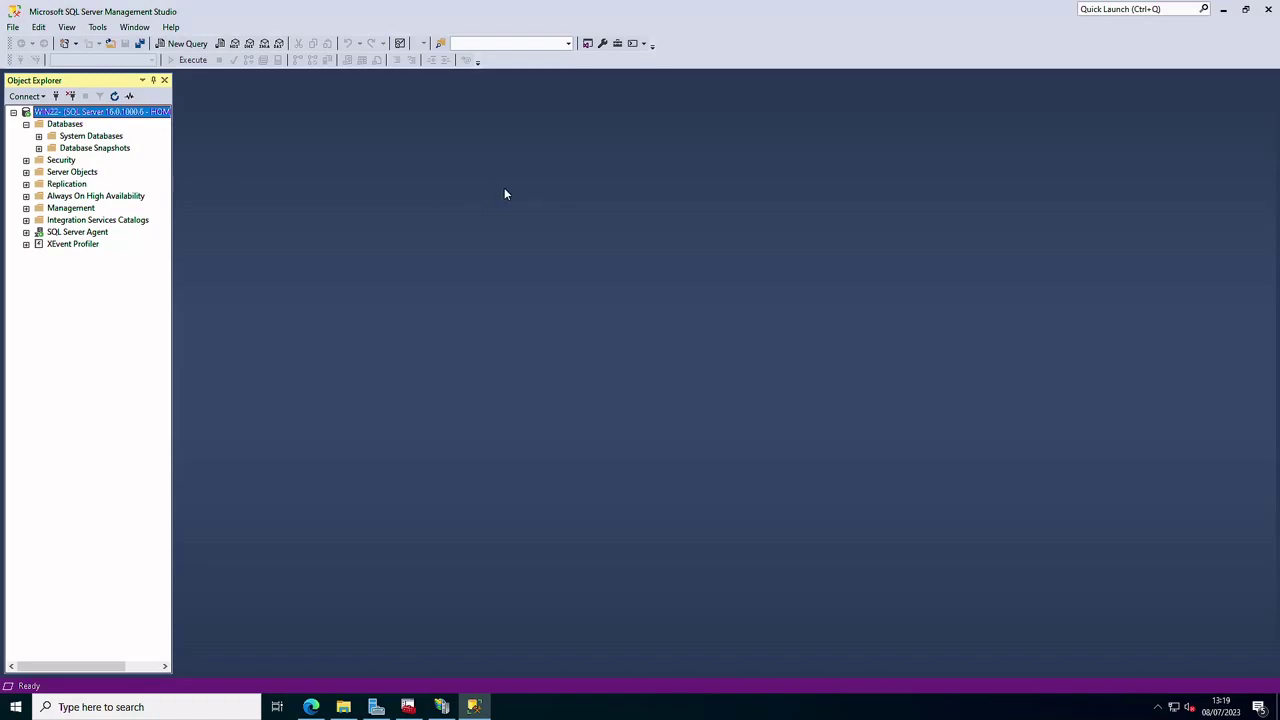
Step: Start a new database on the WIN22- server and name it Hometest
right_click(65, 126)
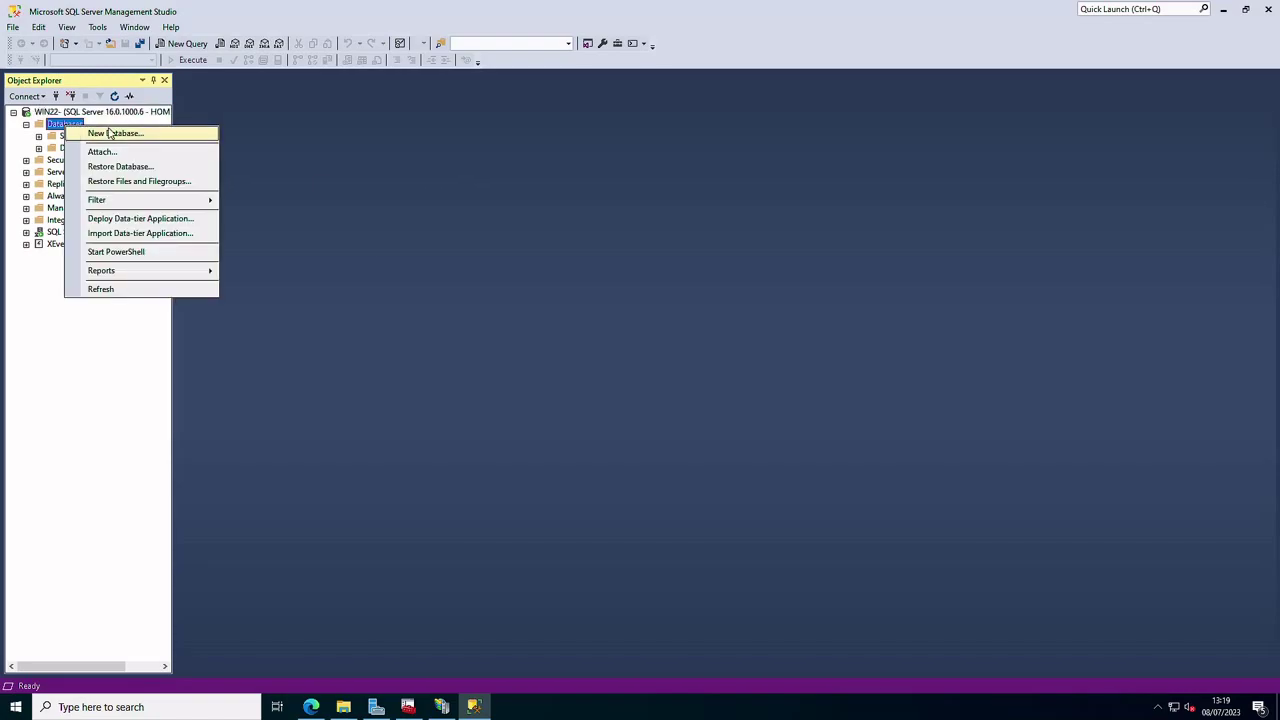
left_click(110, 134)
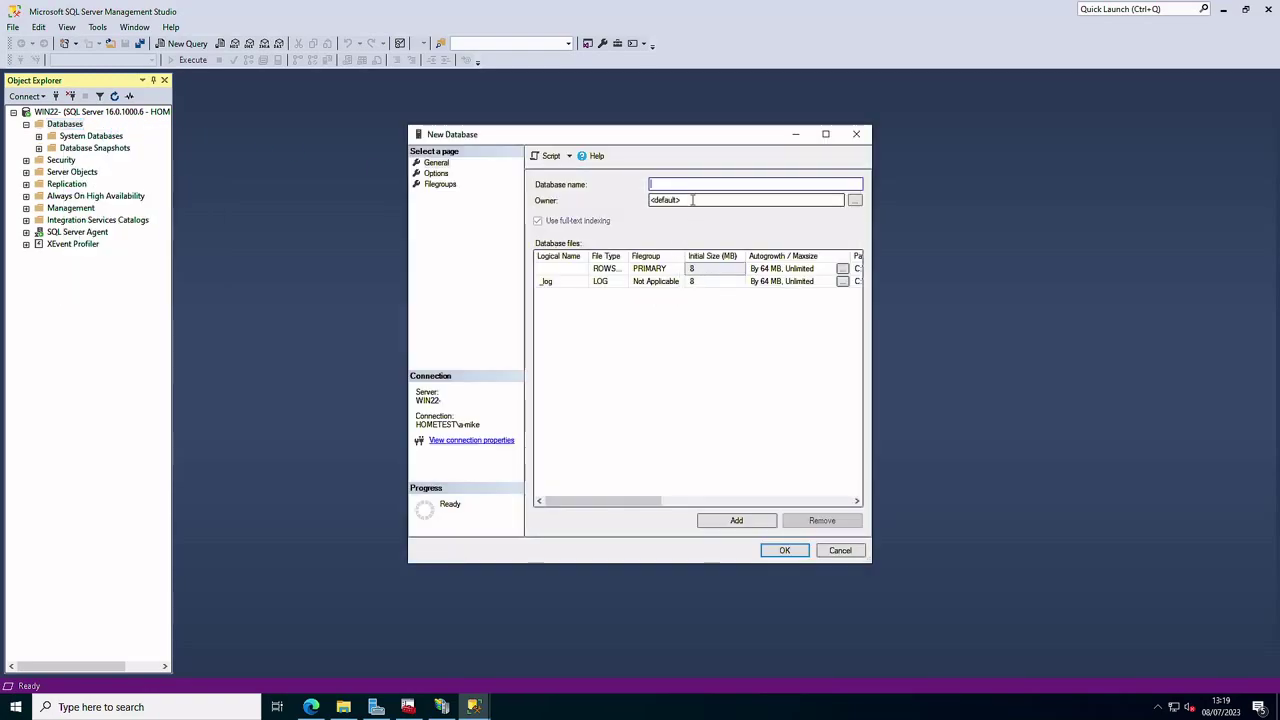
type("Hm")
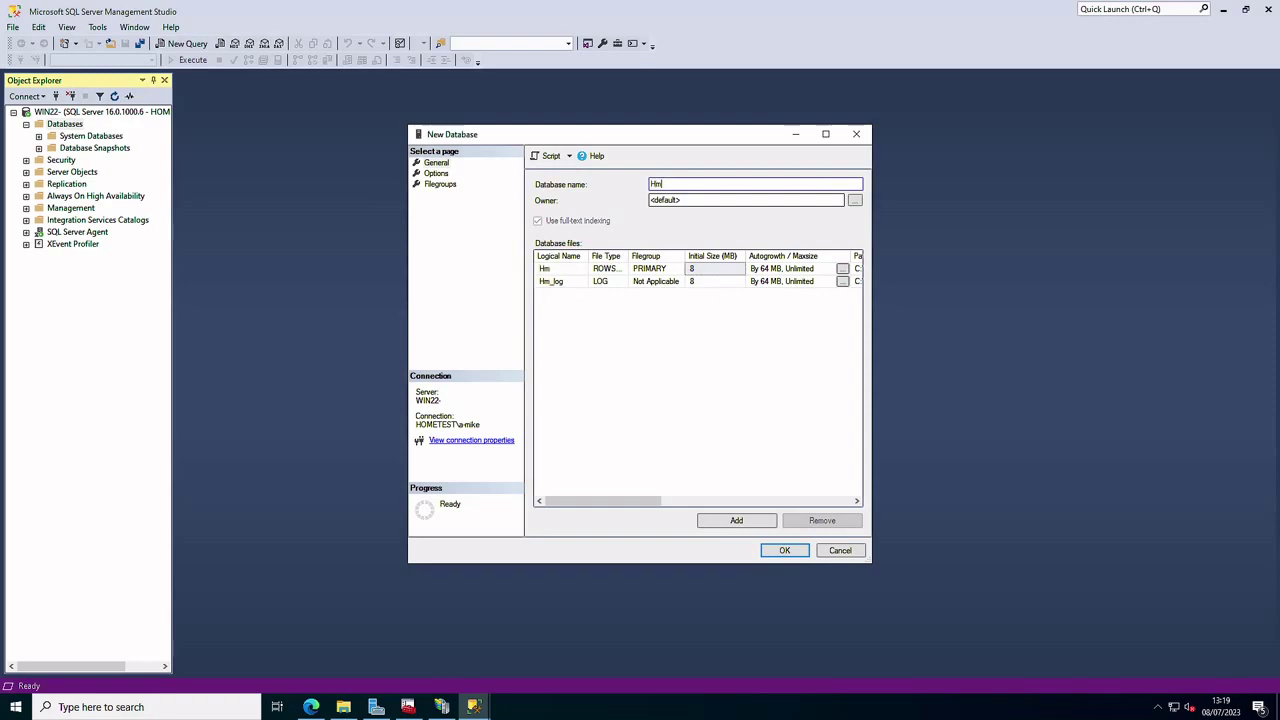
type("ometest")
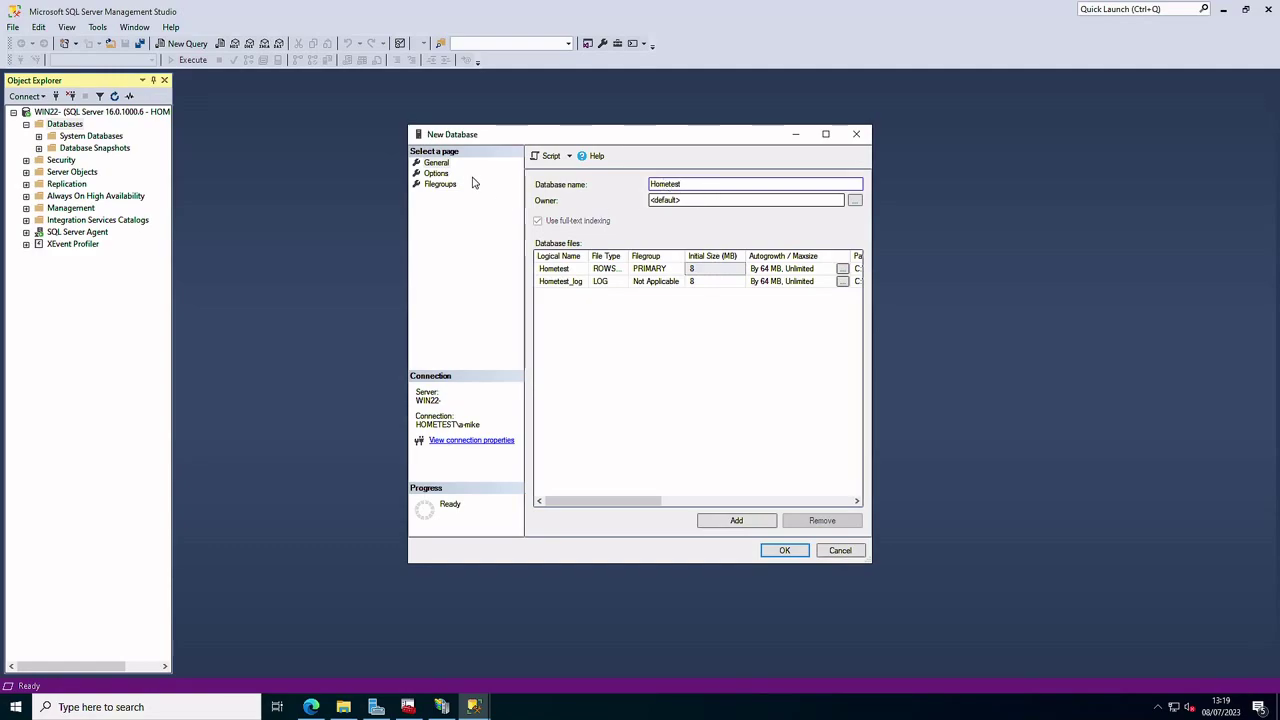
Step: Set the new database's recovery model to Simple
left_click(438, 173)
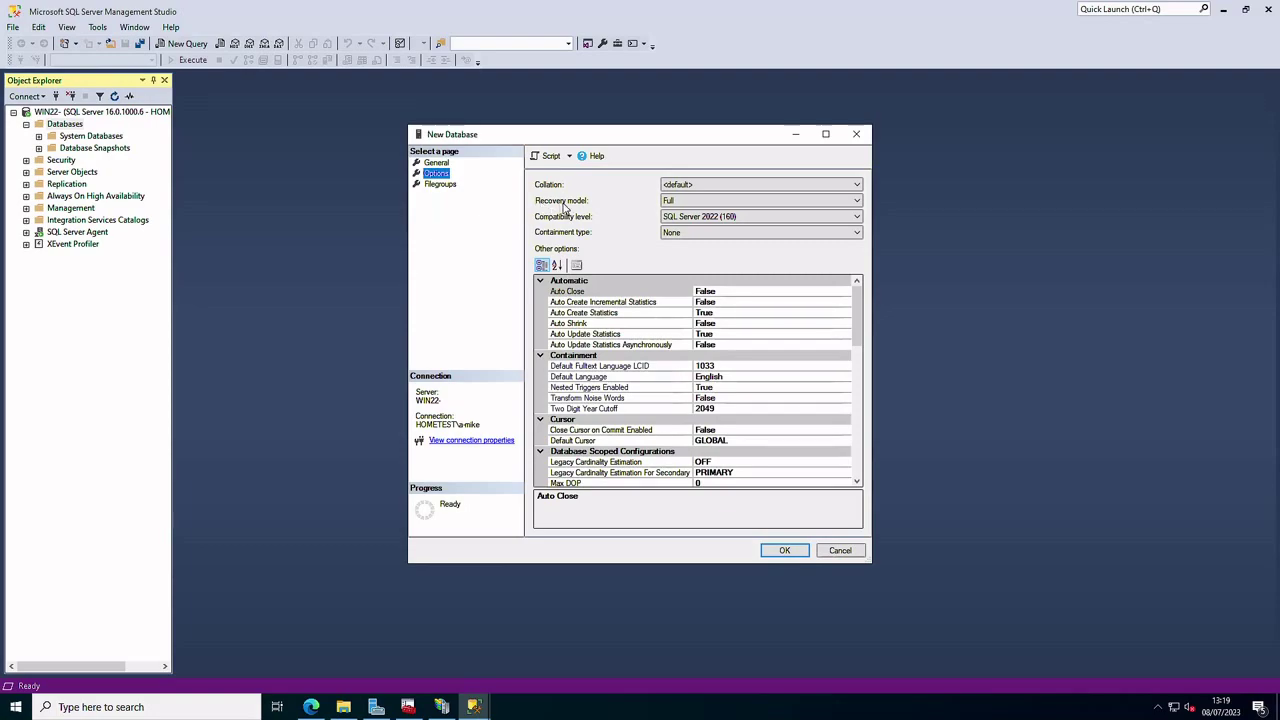
left_click(678, 203)
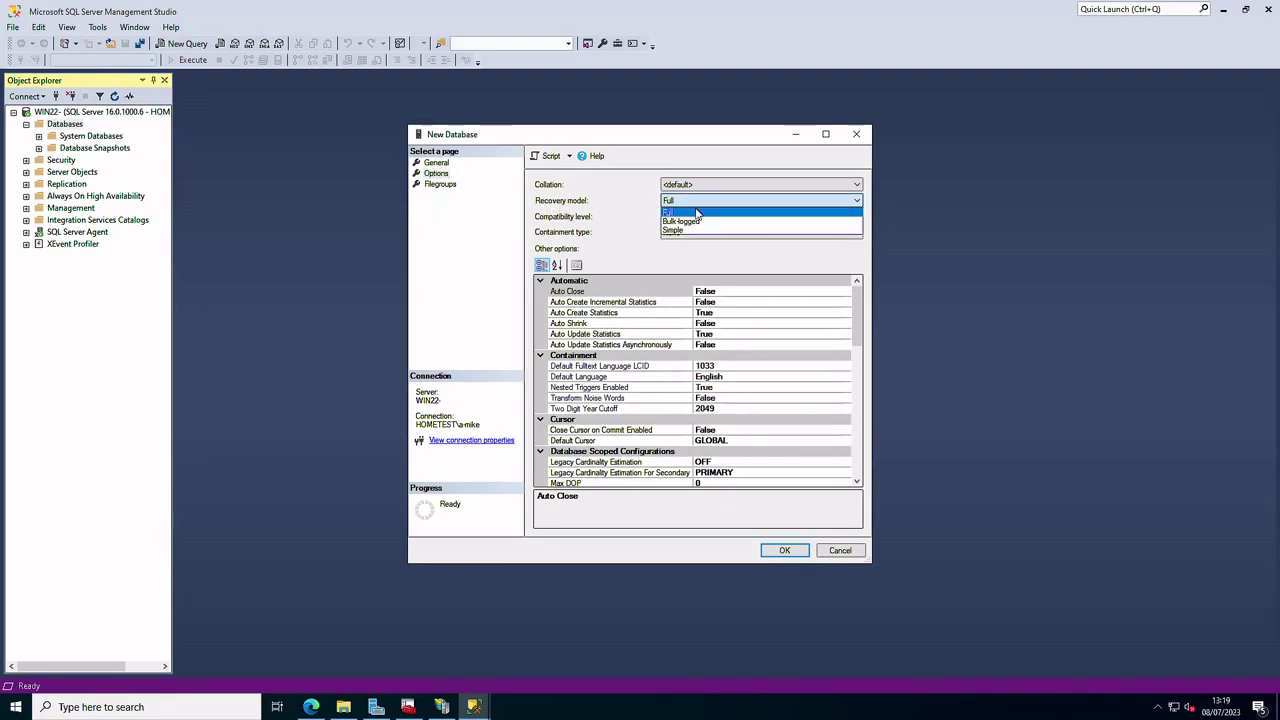
left_click(701, 231)
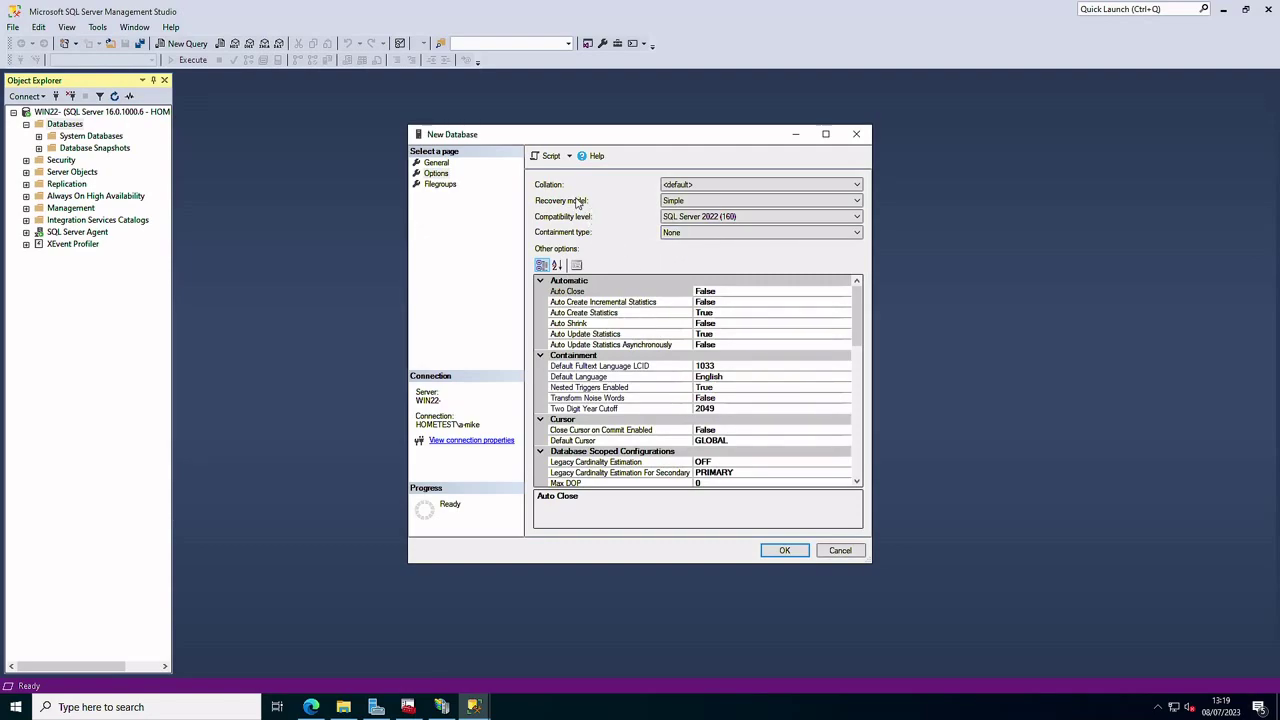
Step: Review the new database's filegroups, options and scripting choices, and create the database
left_click(450, 186)
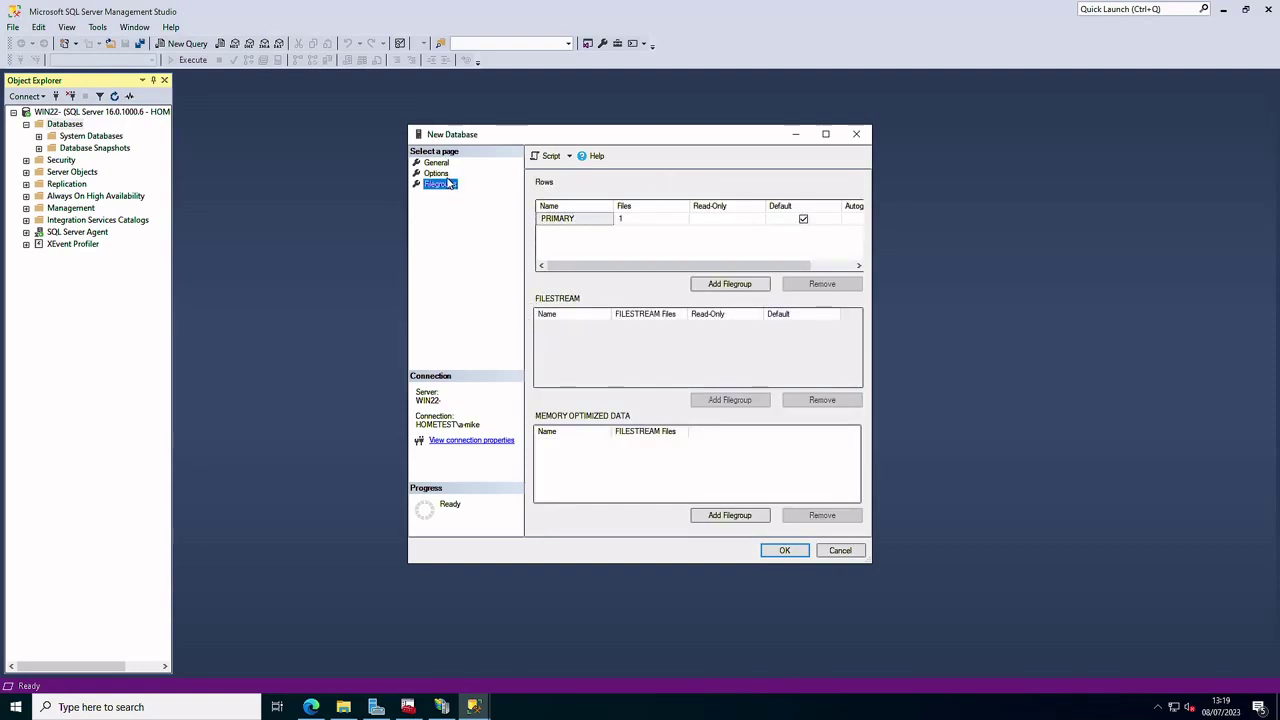
left_click(568, 156)
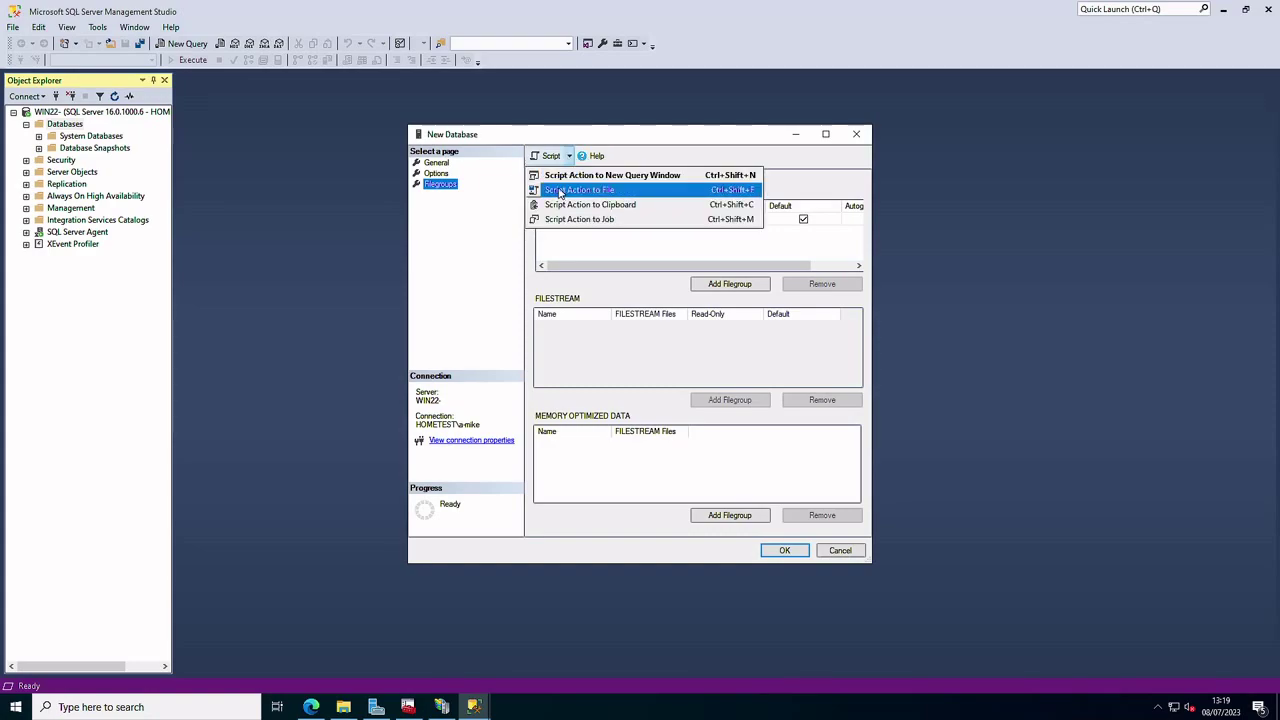
left_click(445, 174)
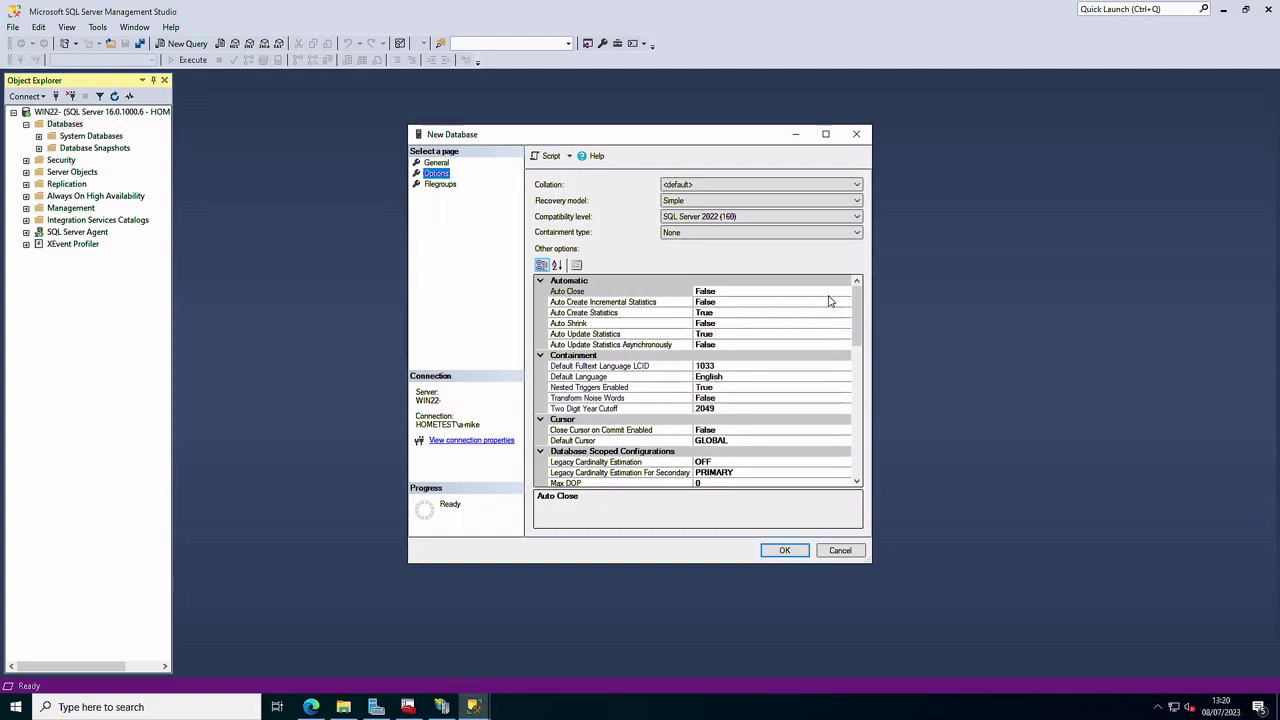
mouse_move(860, 310)
left_mouse_down()
mouse_move(872, 452)
mouse_move(866, 298)
left_mouse_up()
left_click(568, 158)
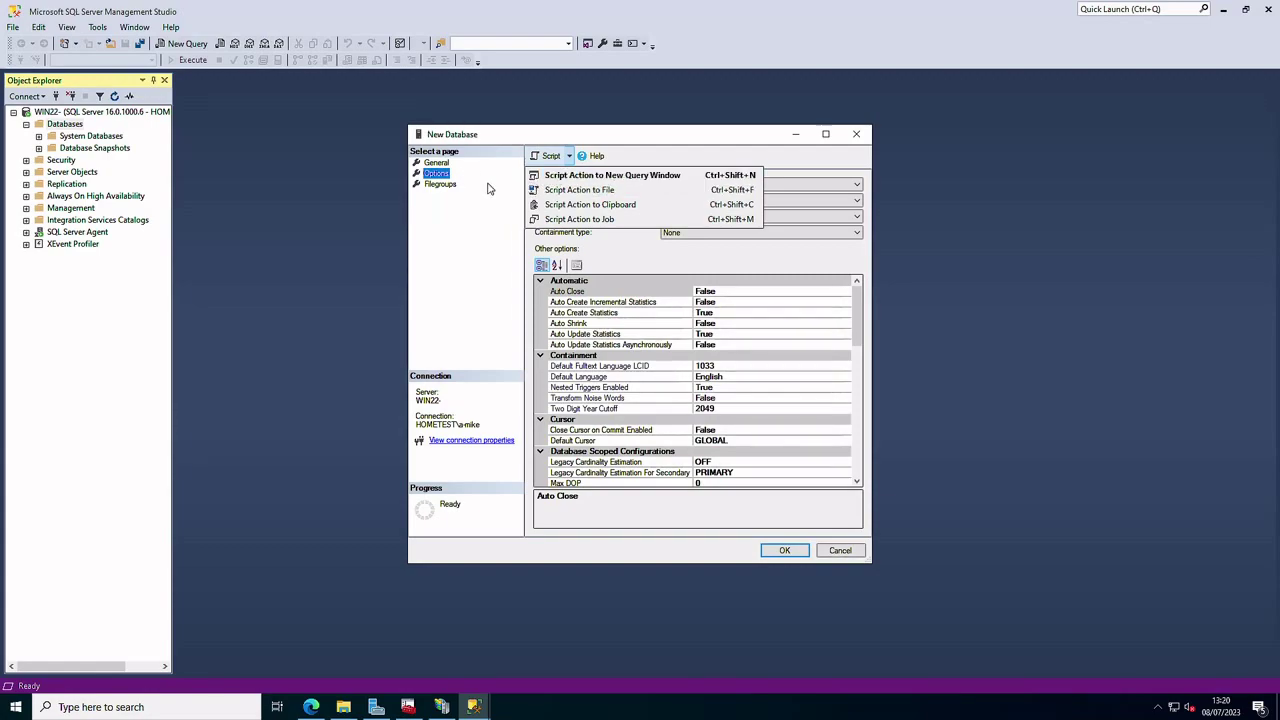
left_click(476, 240)
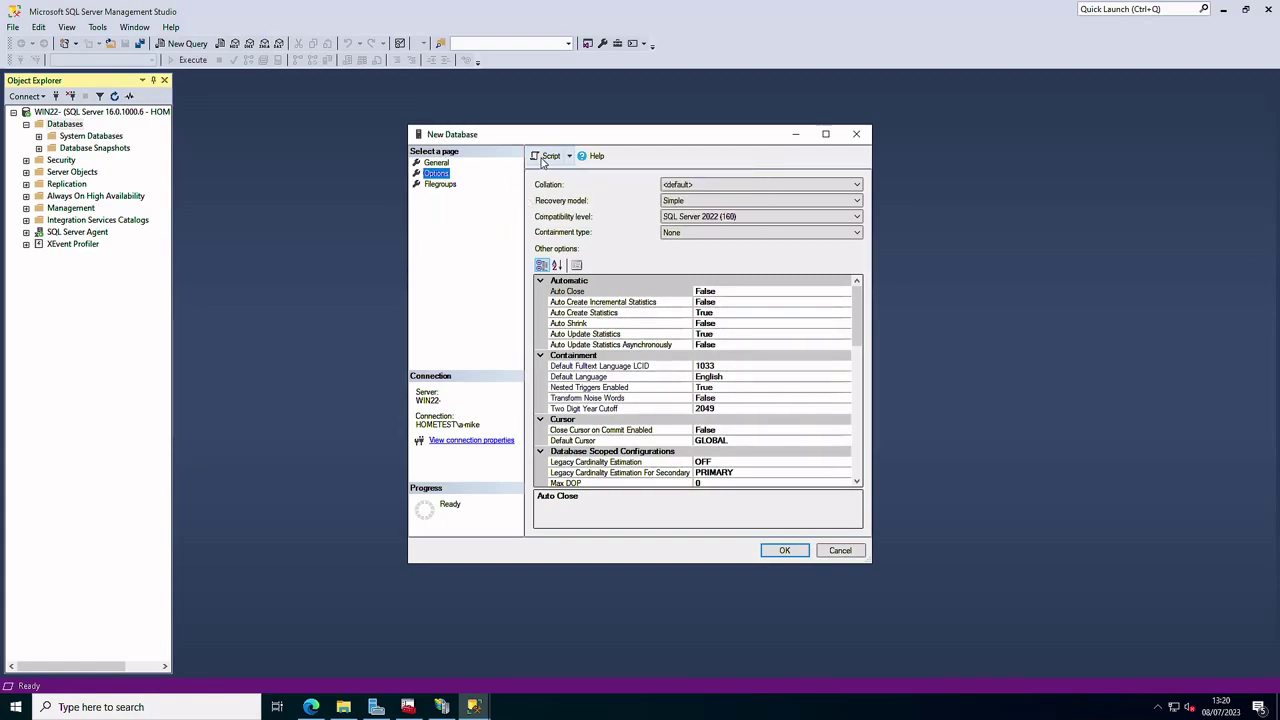
left_click(788, 551)
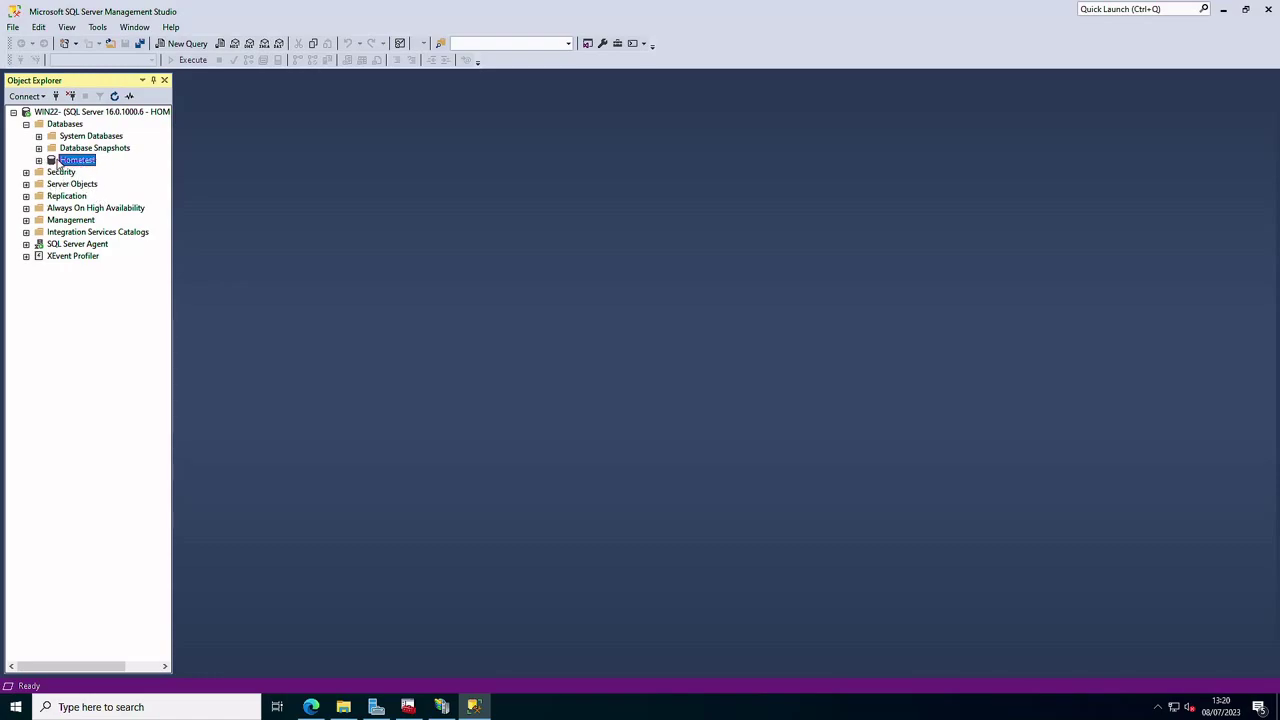
Step: Expand the Hometest database and create the support objects required for its database diagrams
left_click(39, 161)
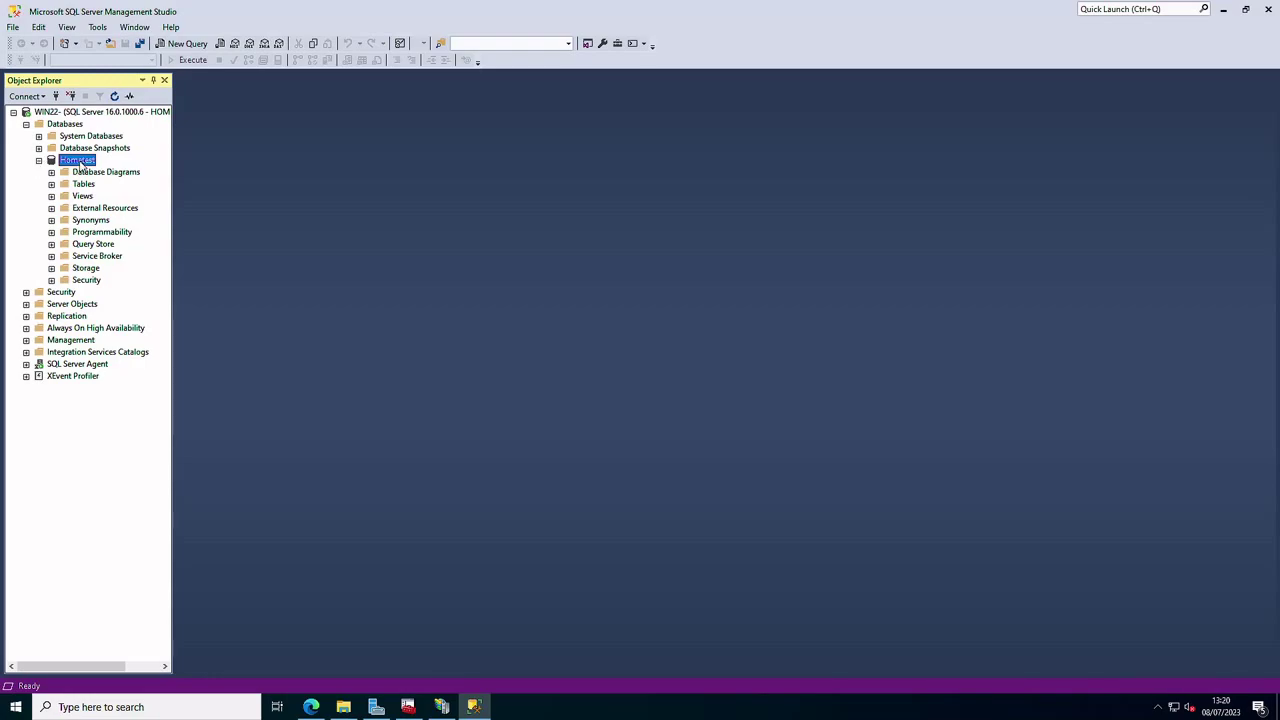
left_click(52, 174)
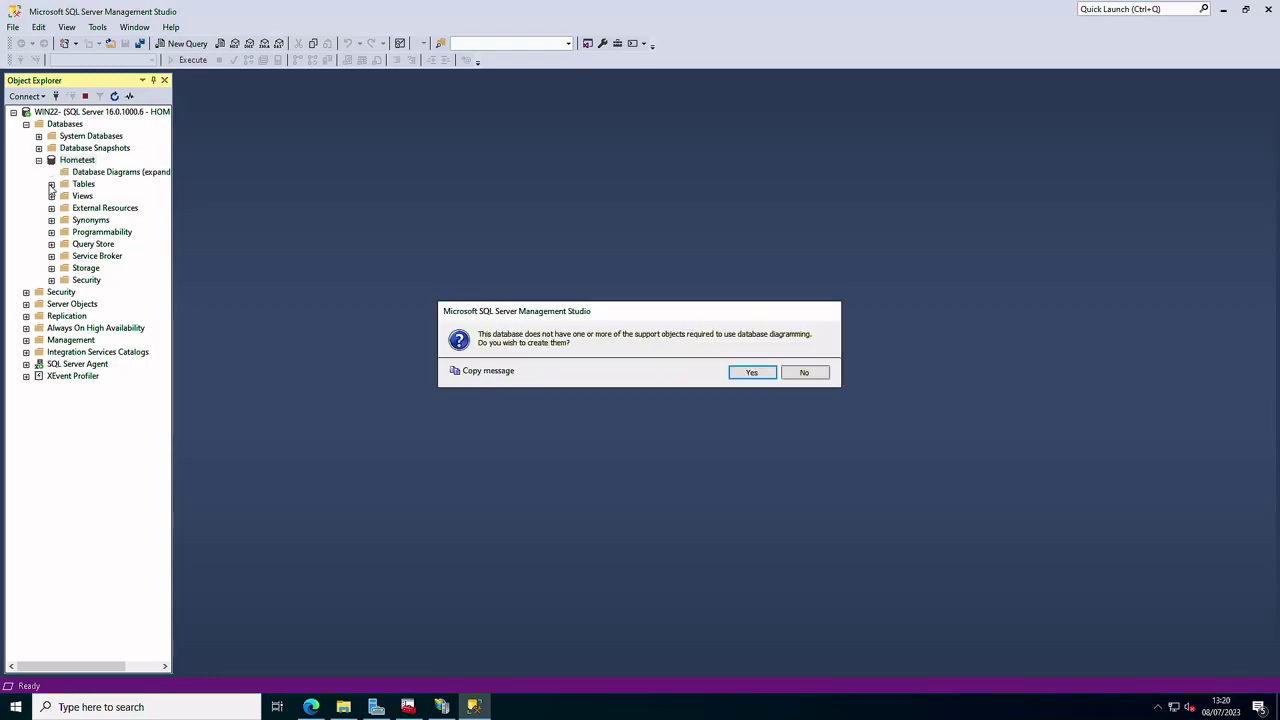
left_click(752, 373)
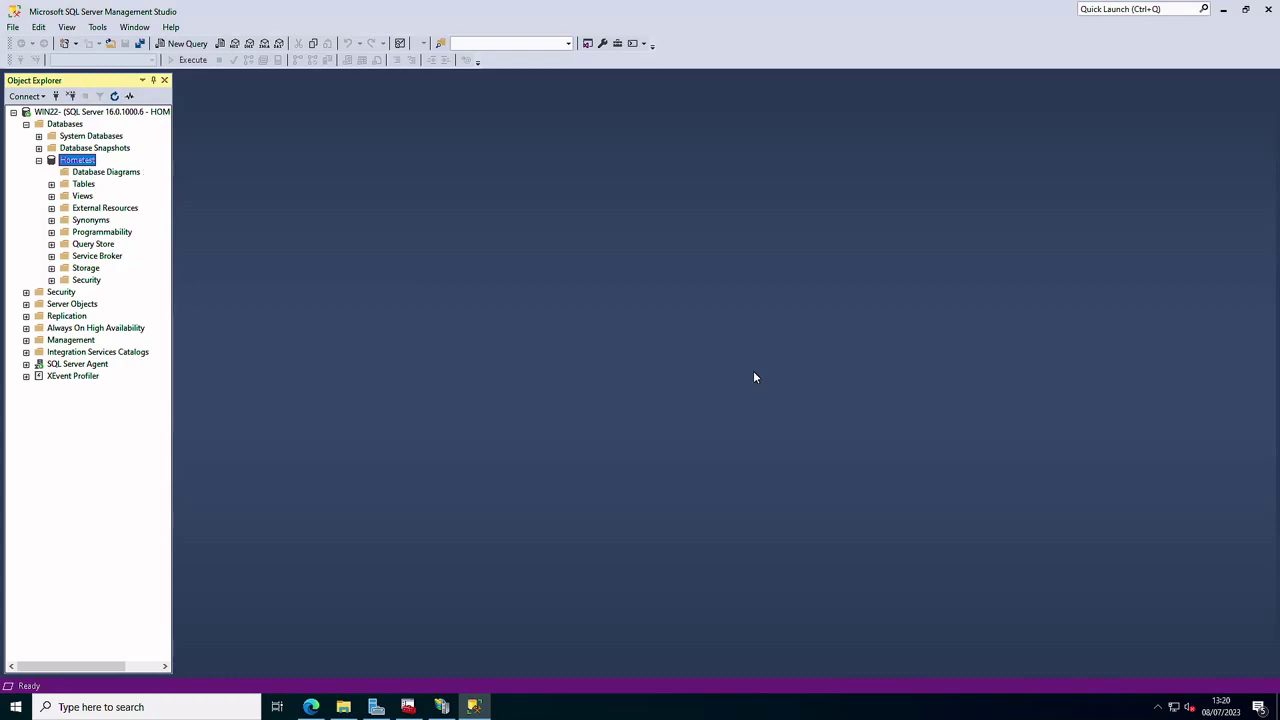
Step: Examine the Hometest Tables folder and the commands offered for it and for the database, including the database scripting options
left_click(51, 185)
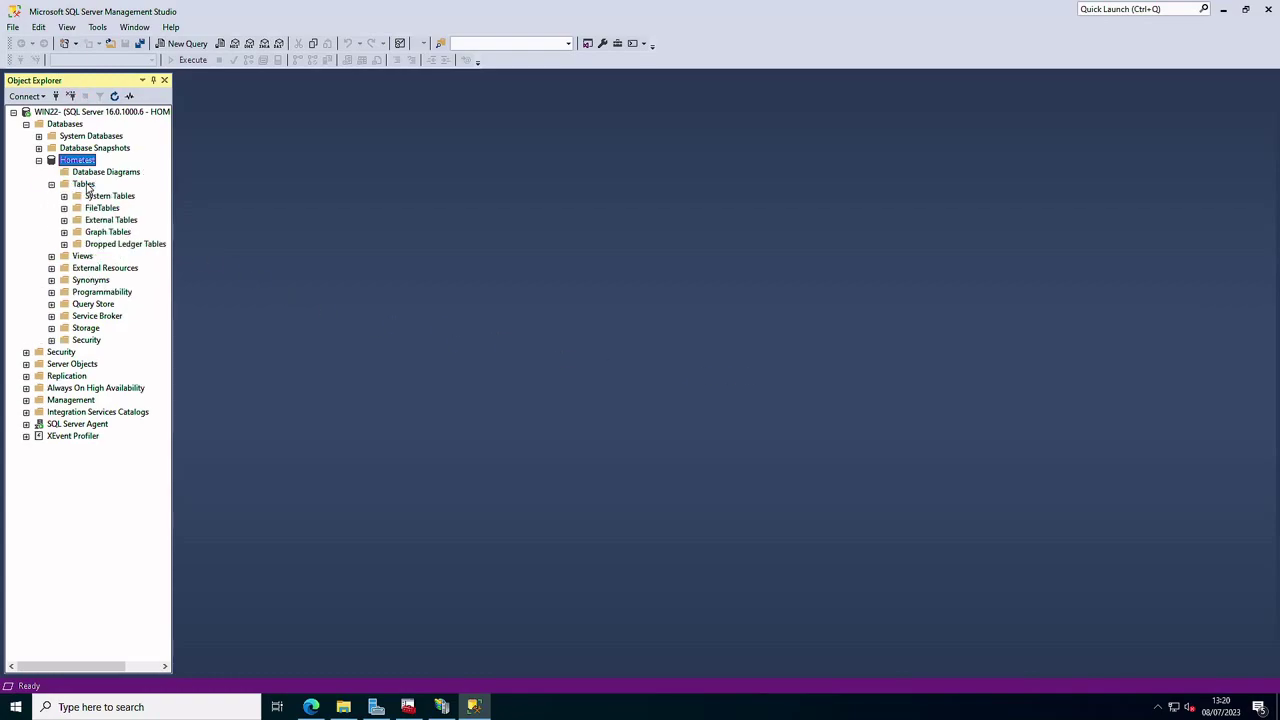
right_click(82, 186)
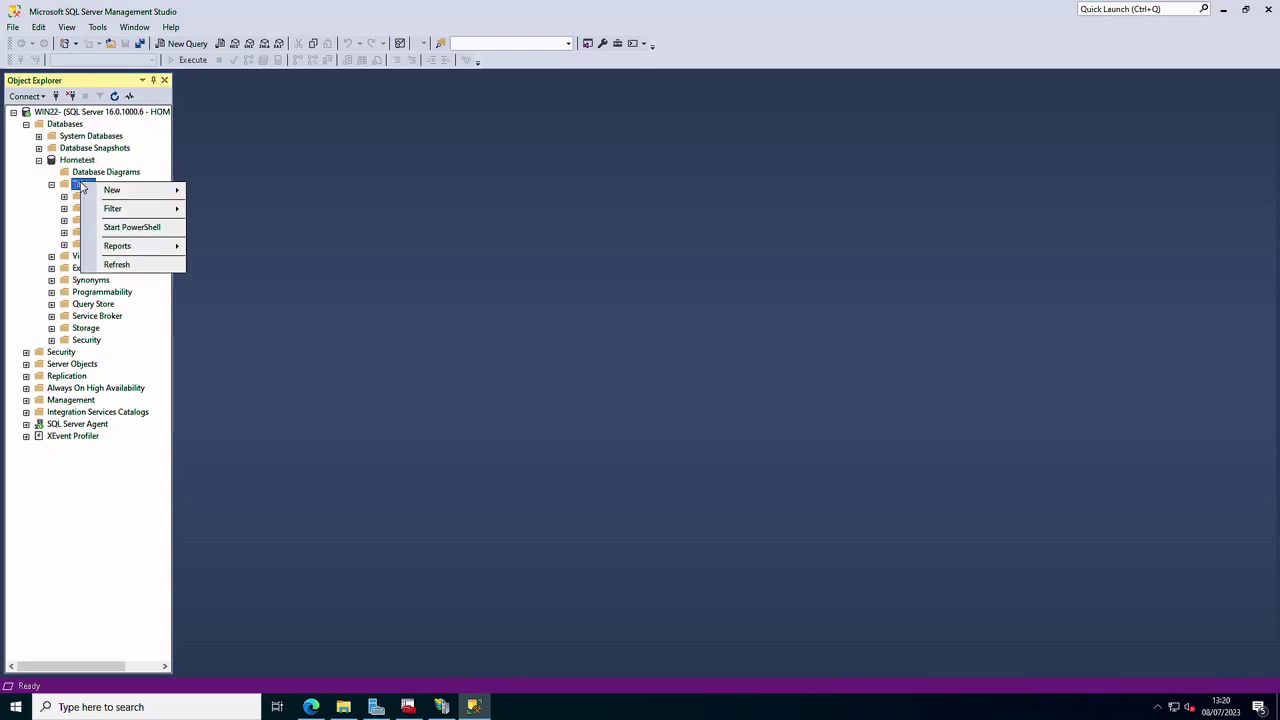
mouse_move(122, 195)
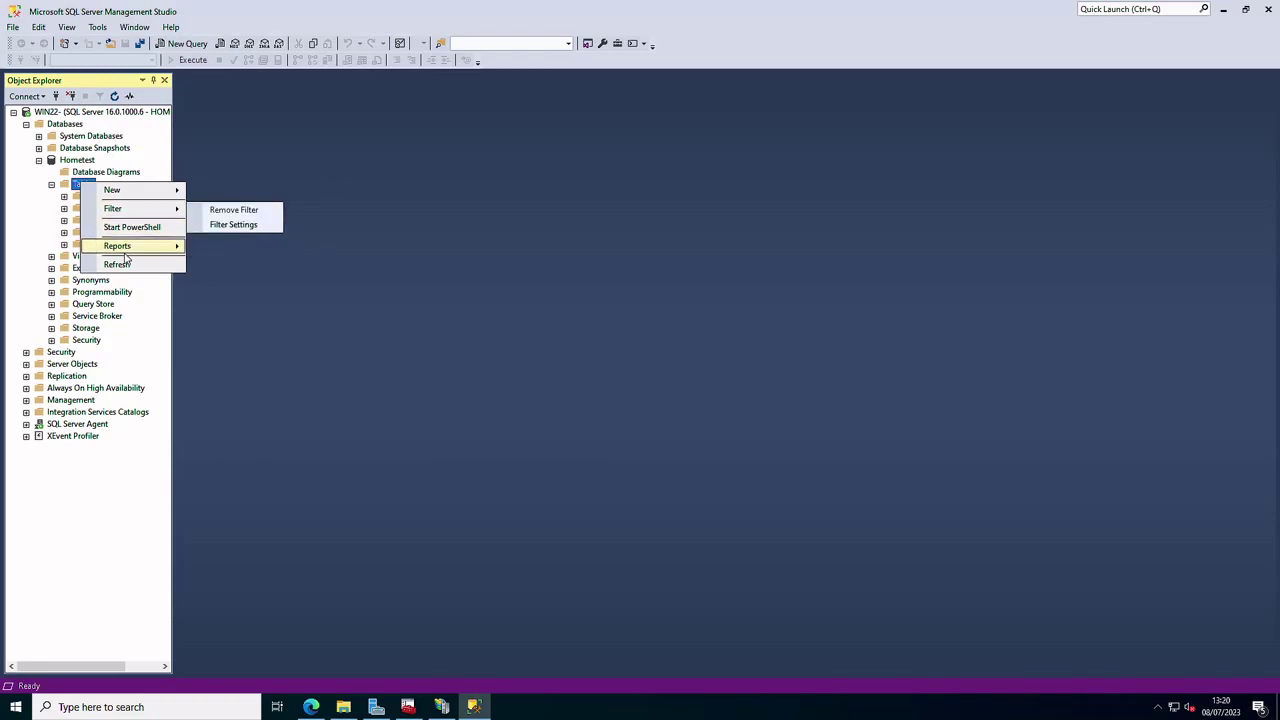
left_click(88, 160)
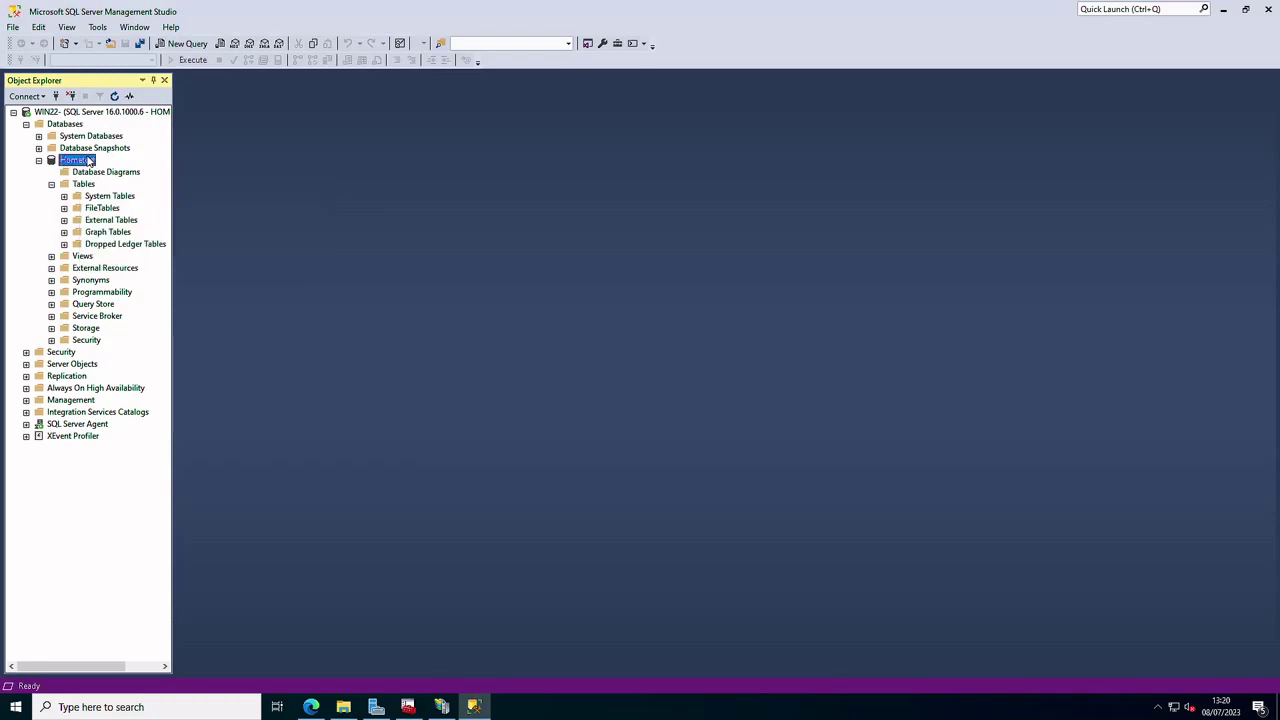
right_click(89, 161)
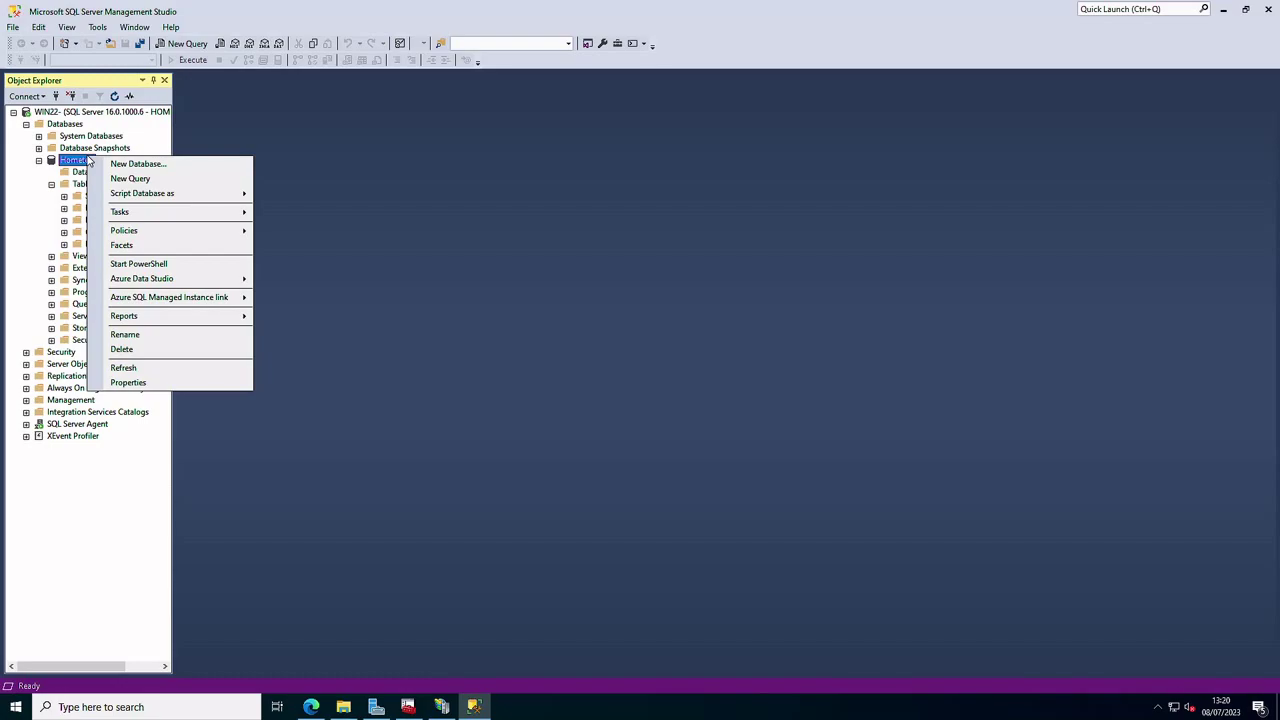
mouse_move(180, 211)
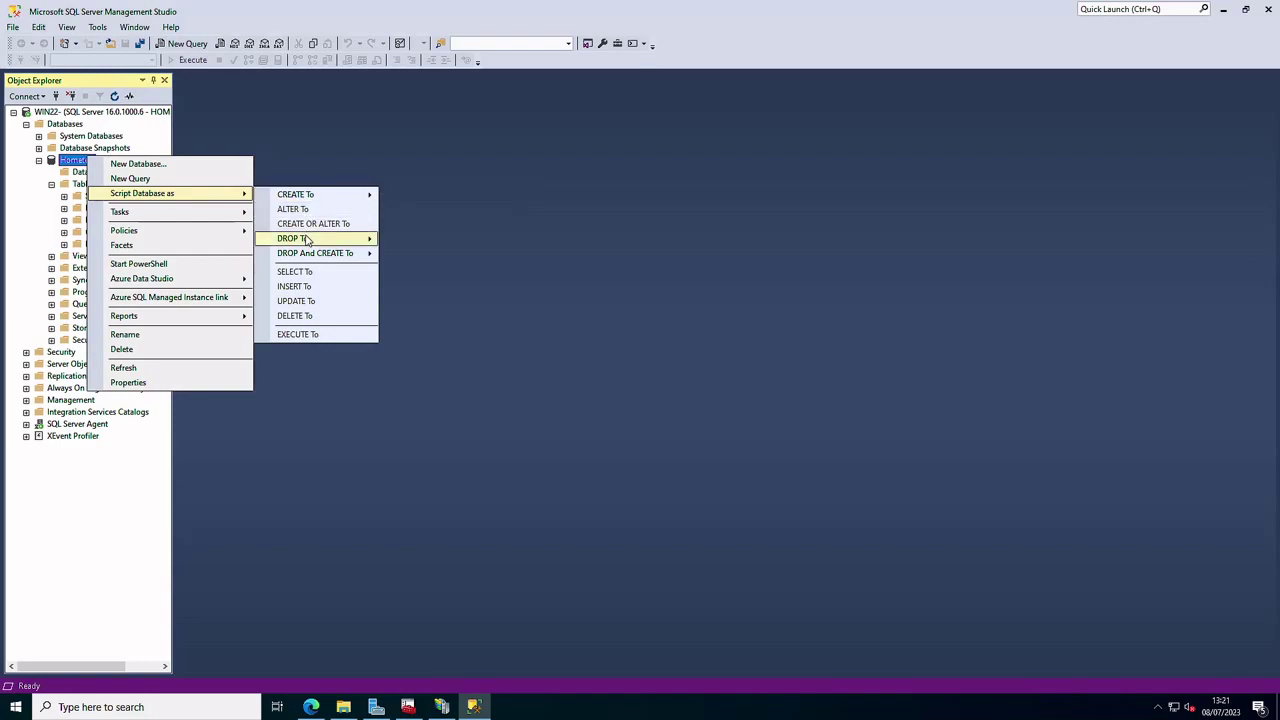
mouse_move(308, 241)
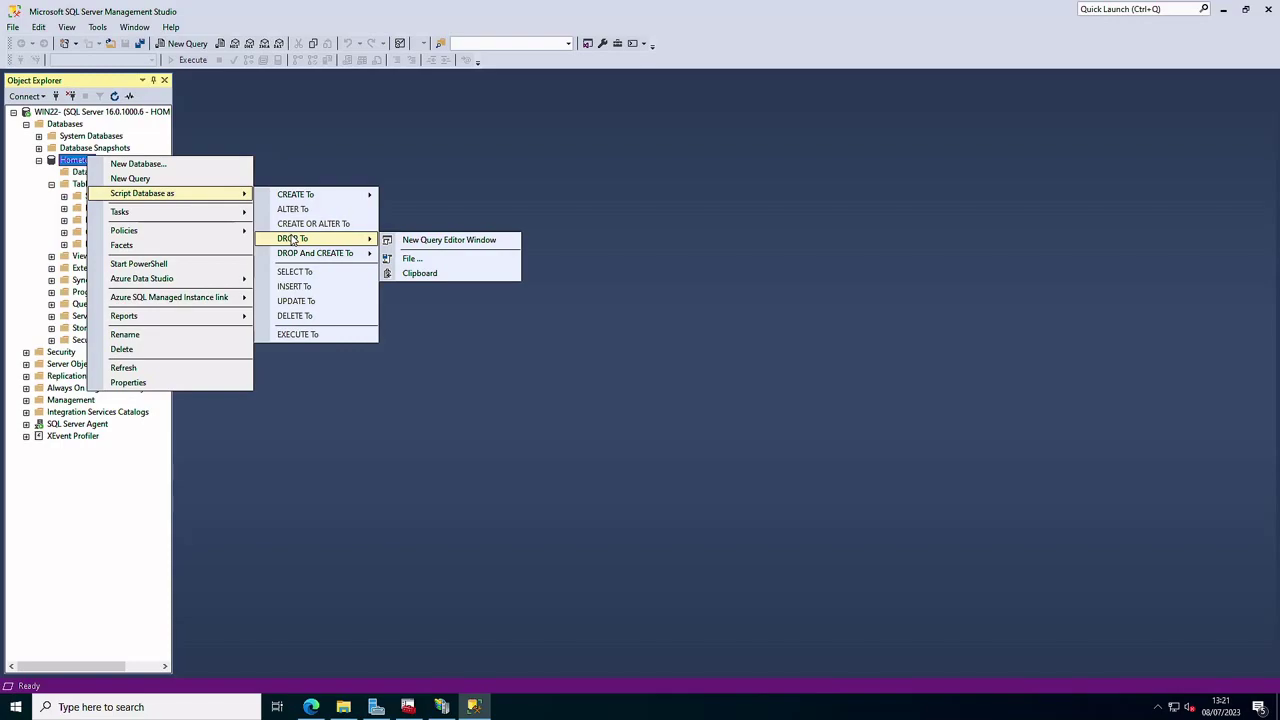
left_click(28, 186)
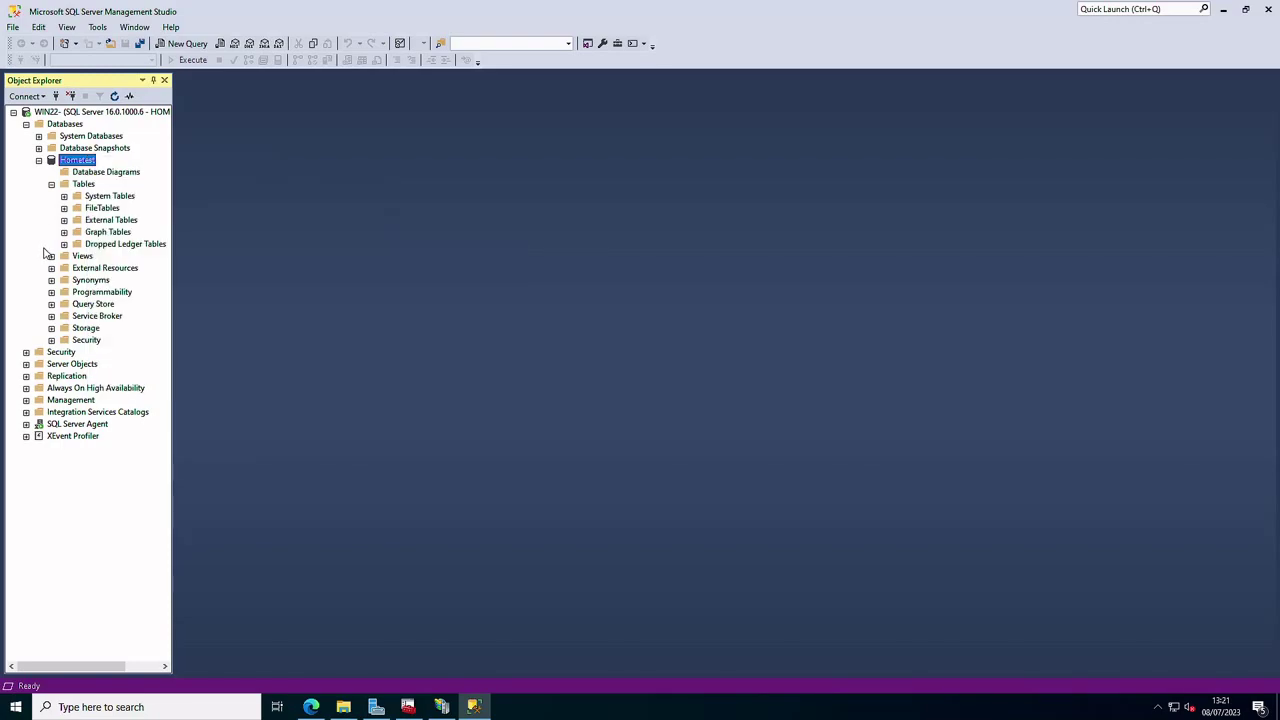
Step: Examine the users and database roles under the Hometest database's security
left_click(51, 341)
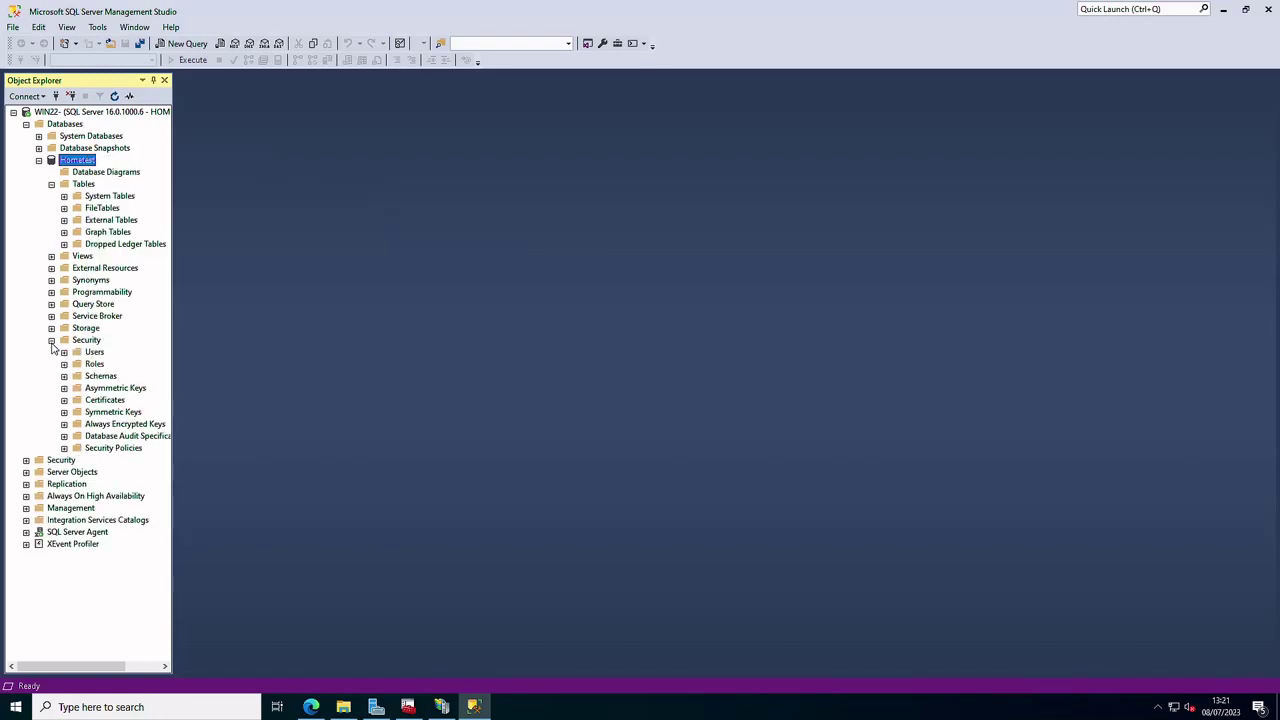
left_click(64, 352)
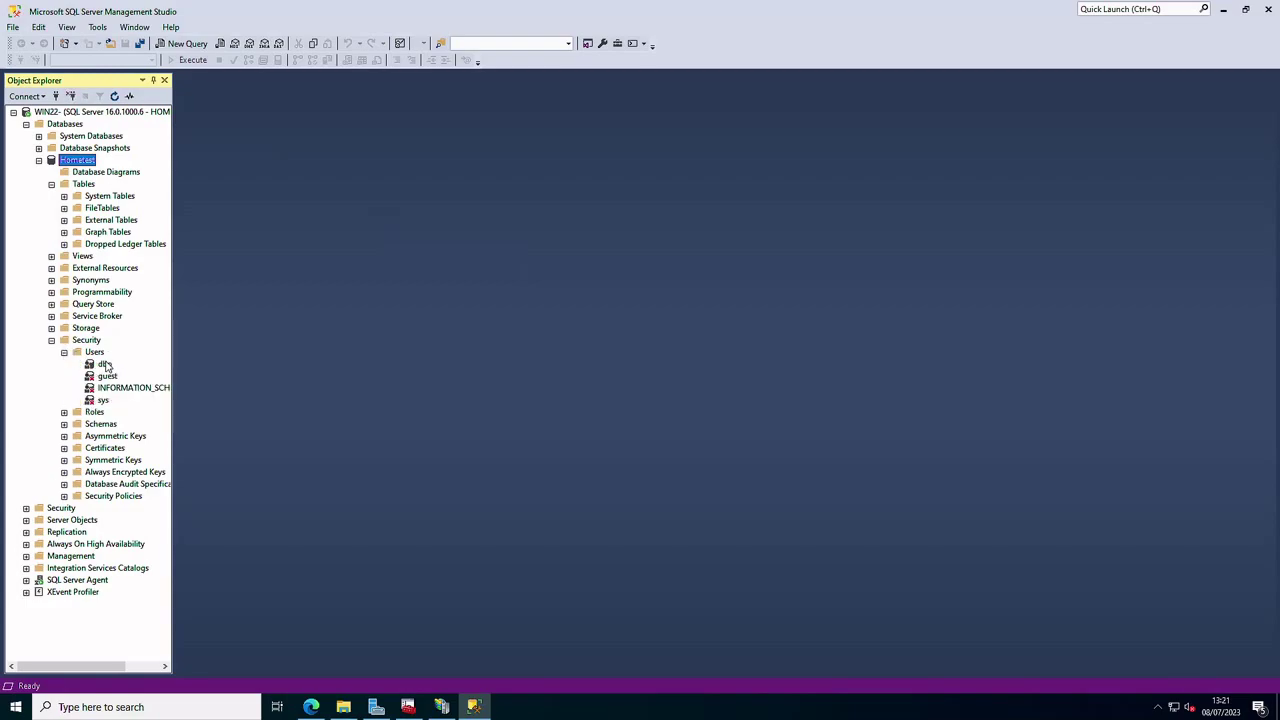
left_click(106, 364)
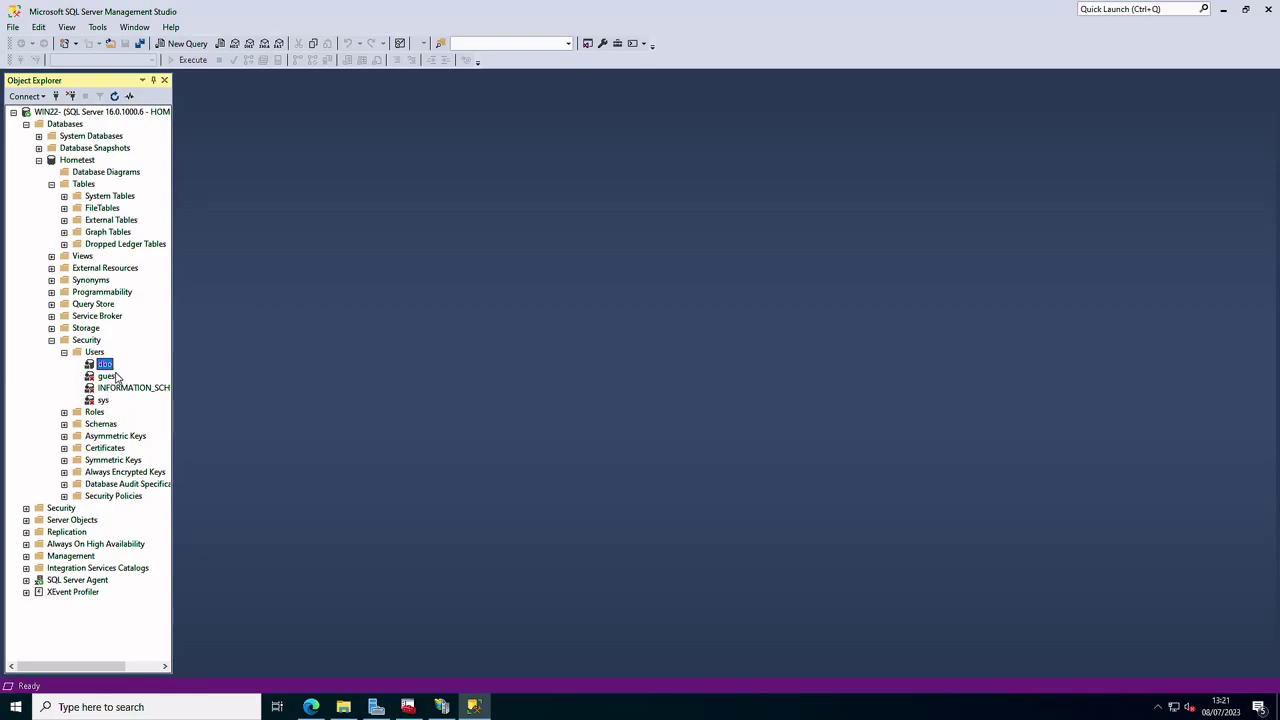
left_click(64, 412)
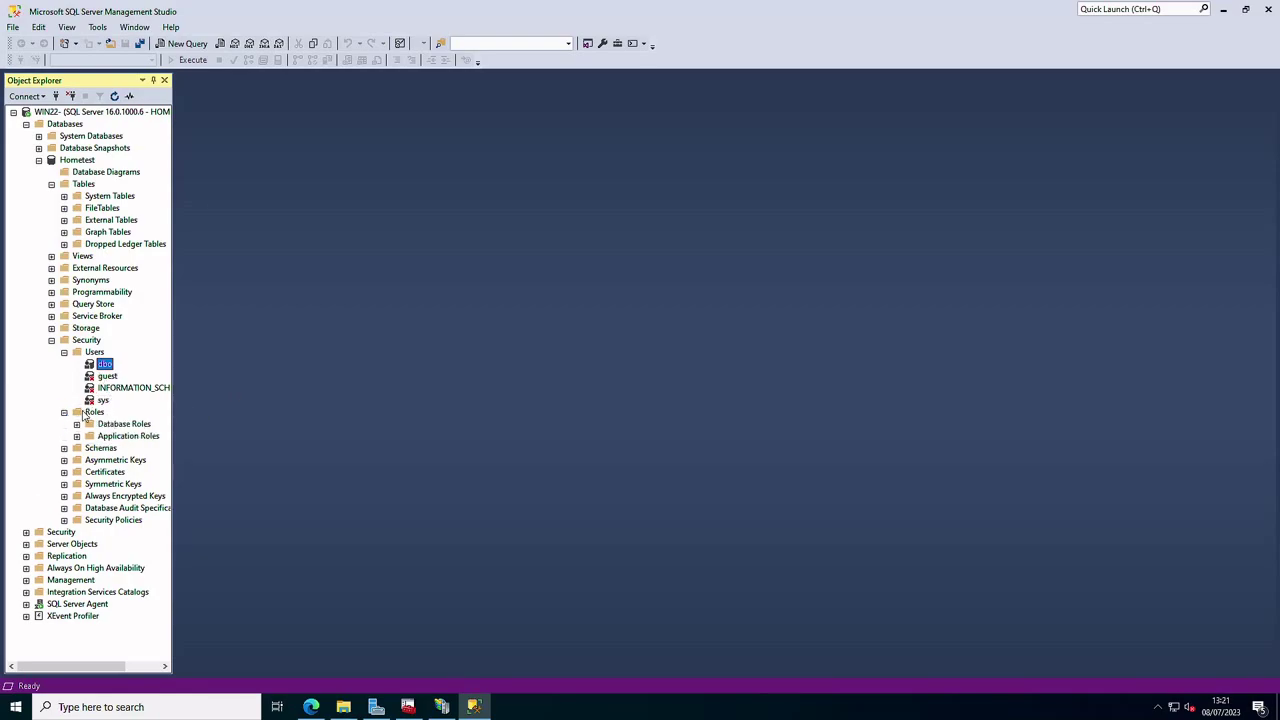
left_click(76, 424)
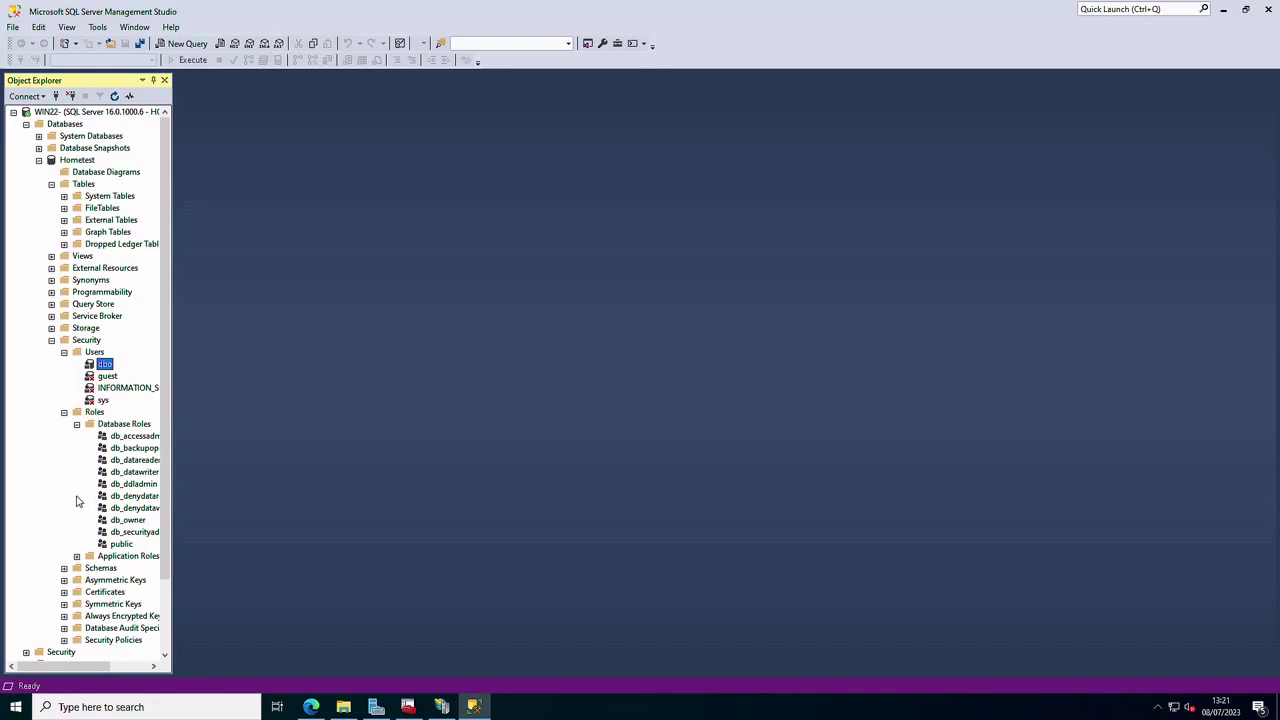
scroll(73, 439, "down", 3)
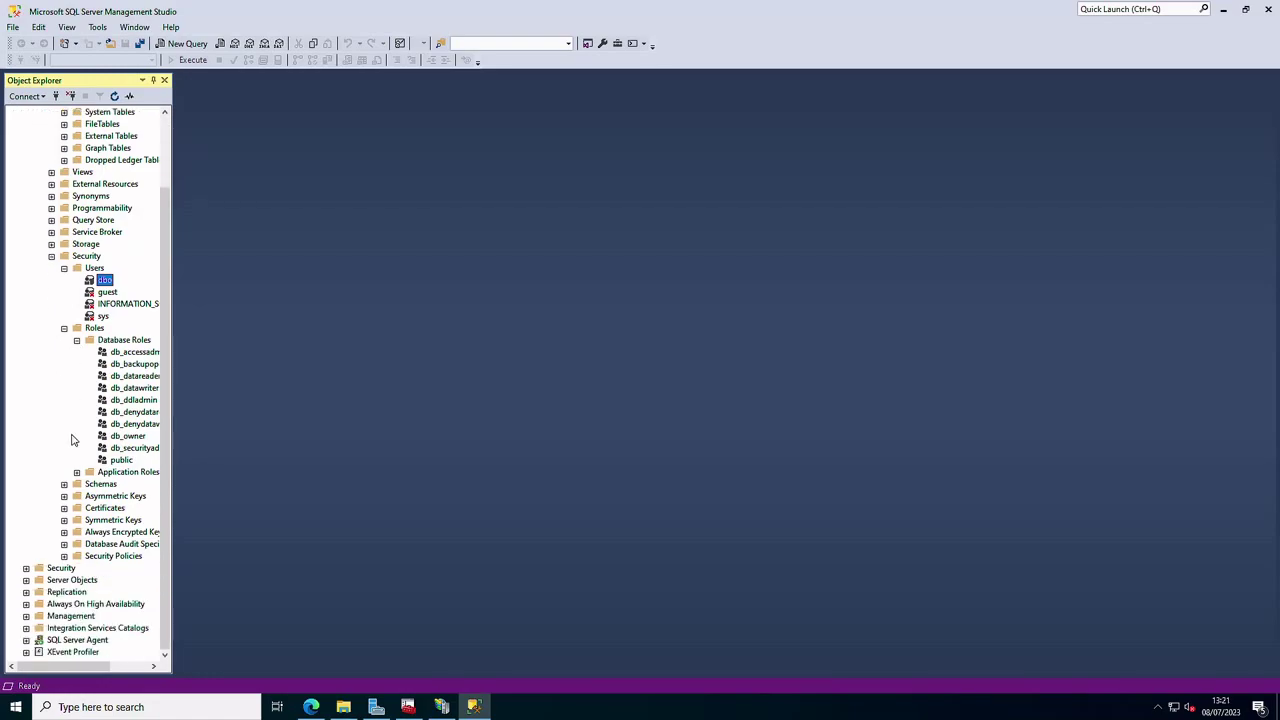
Step: Look through the server's Management items and examine the current SQL Server log in the Log File Viewer
left_click(26, 617)
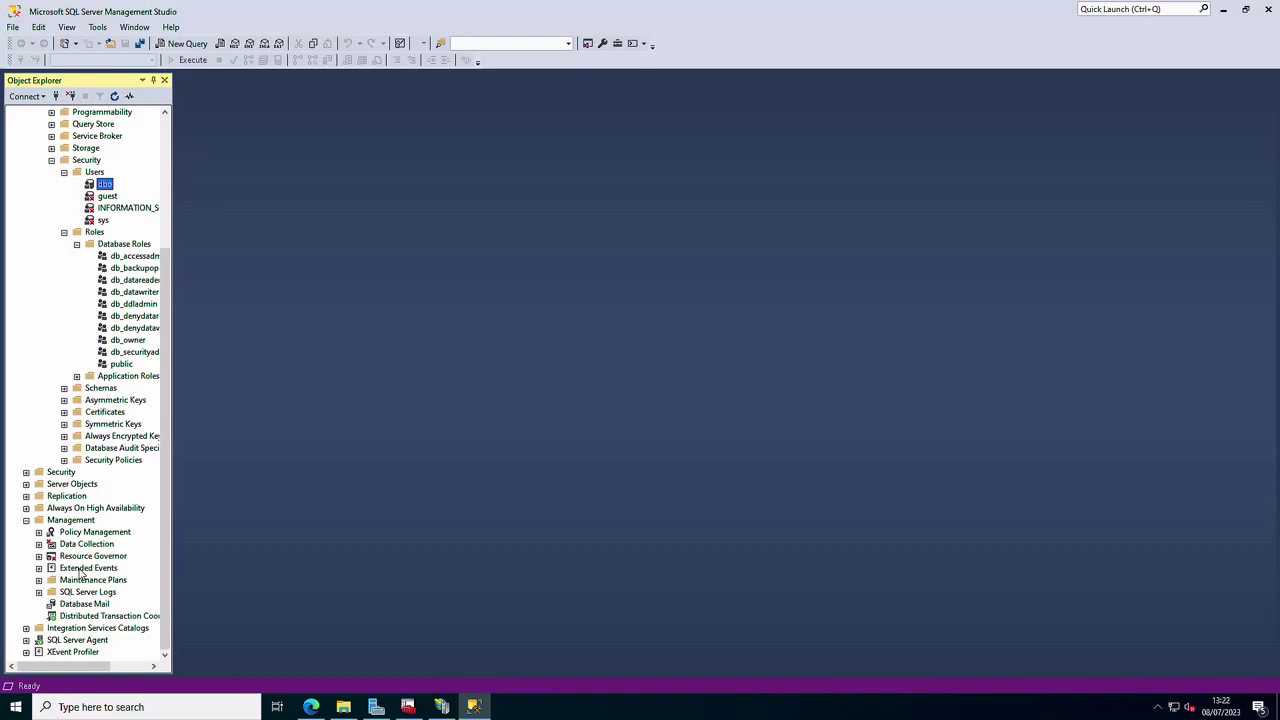
left_click(39, 568)
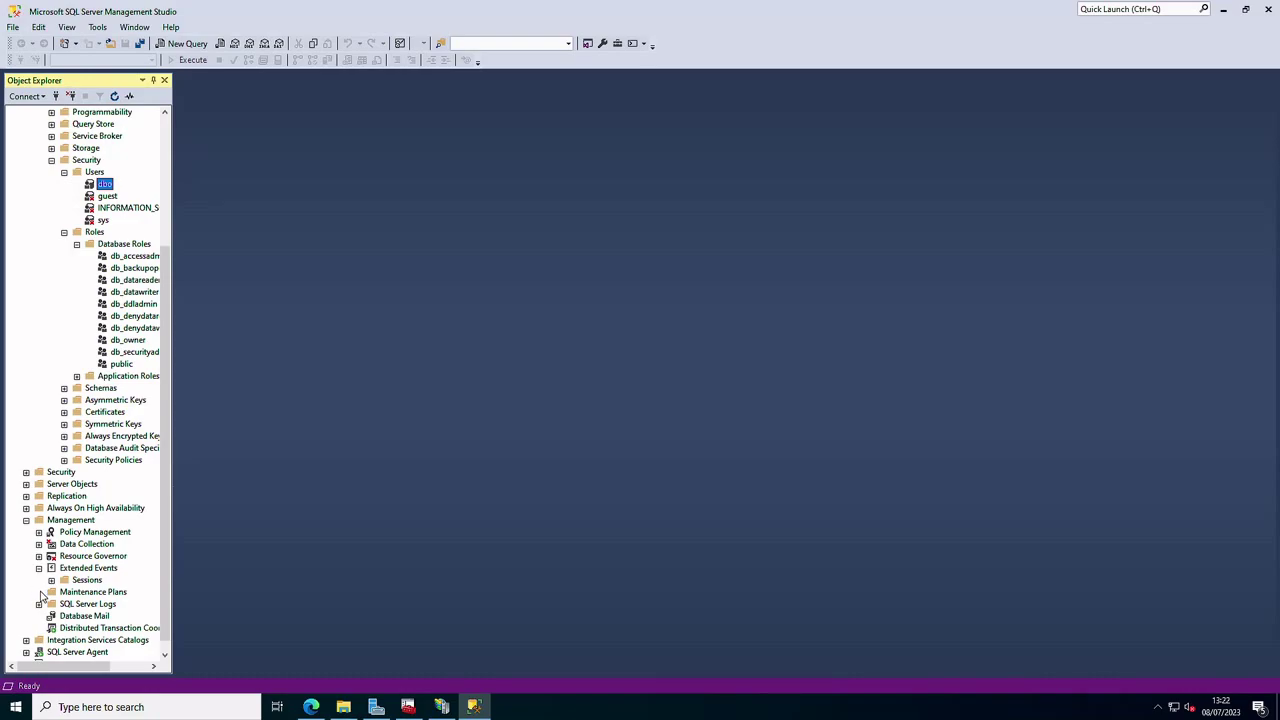
left_click(39, 604)
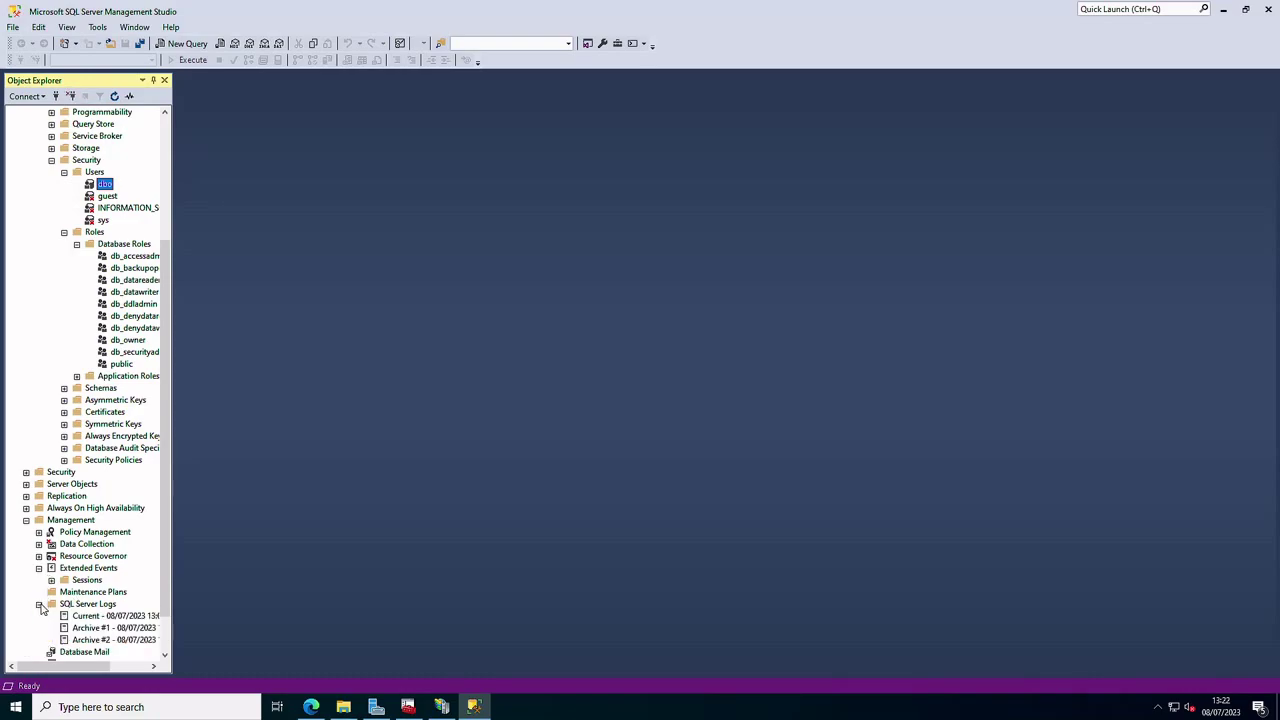
left_click_drag(169, 545, 169, 575)
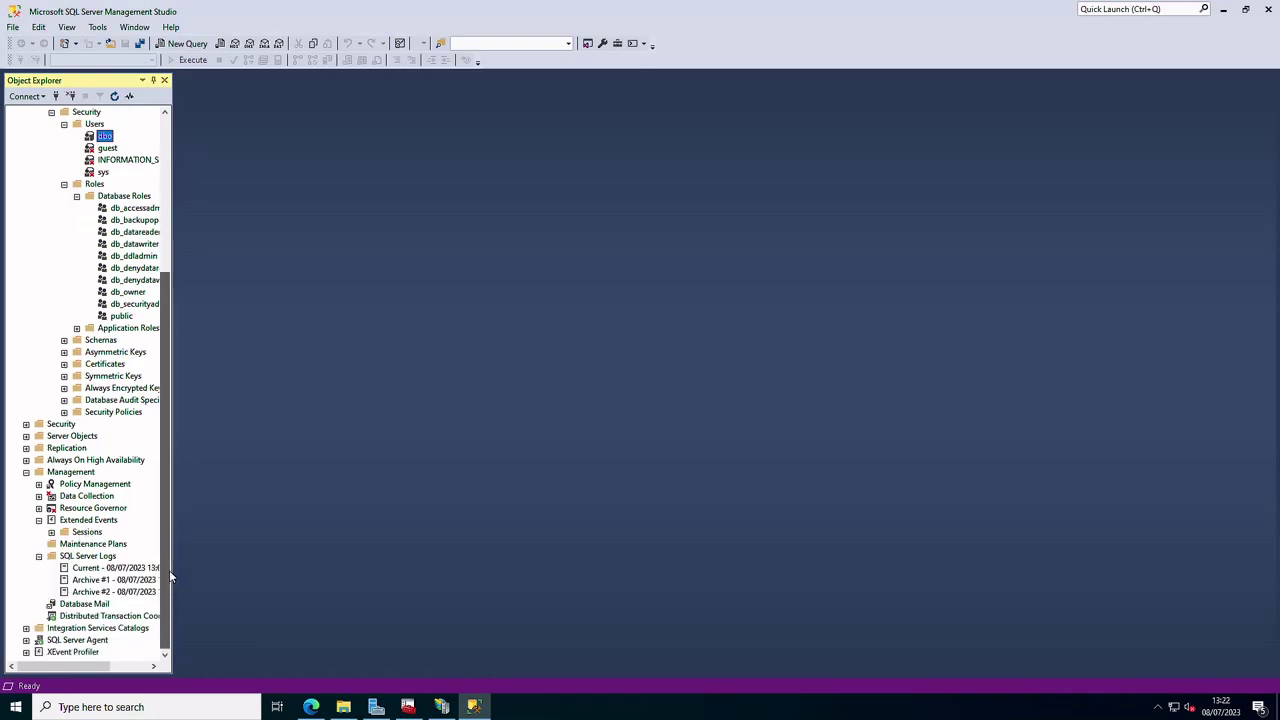
left_click(87, 568)
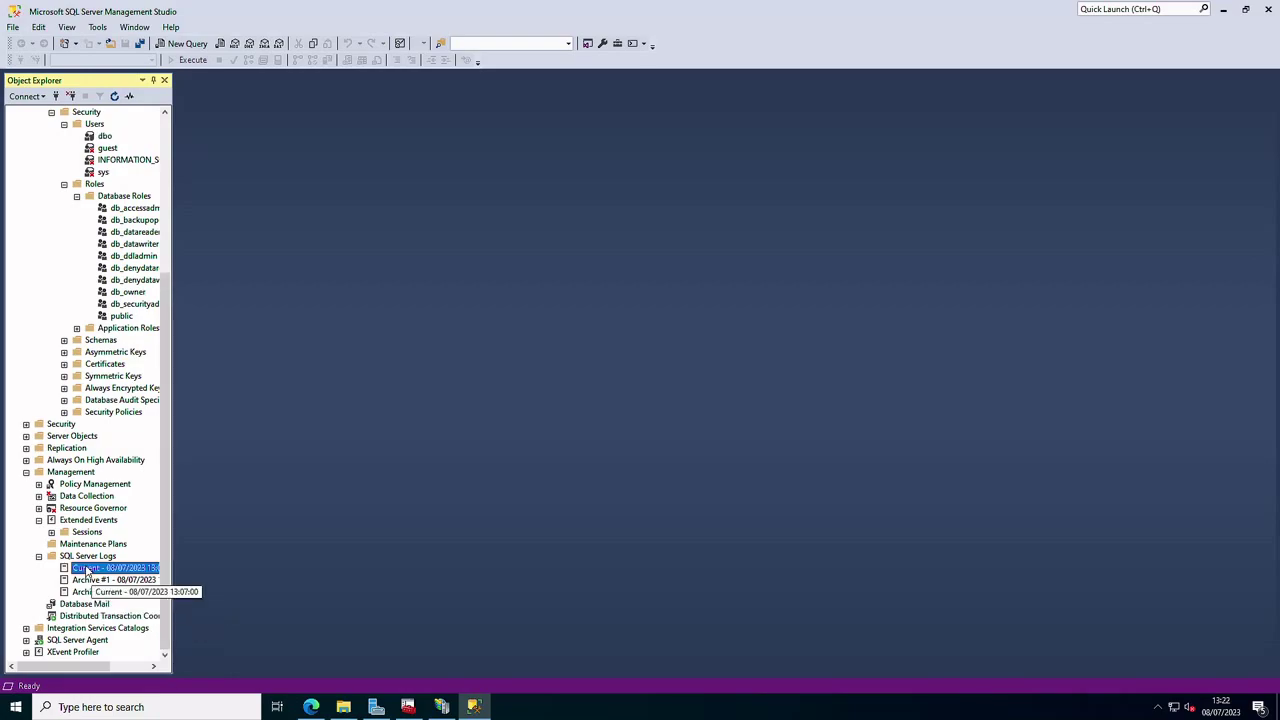
double_click(87, 569)
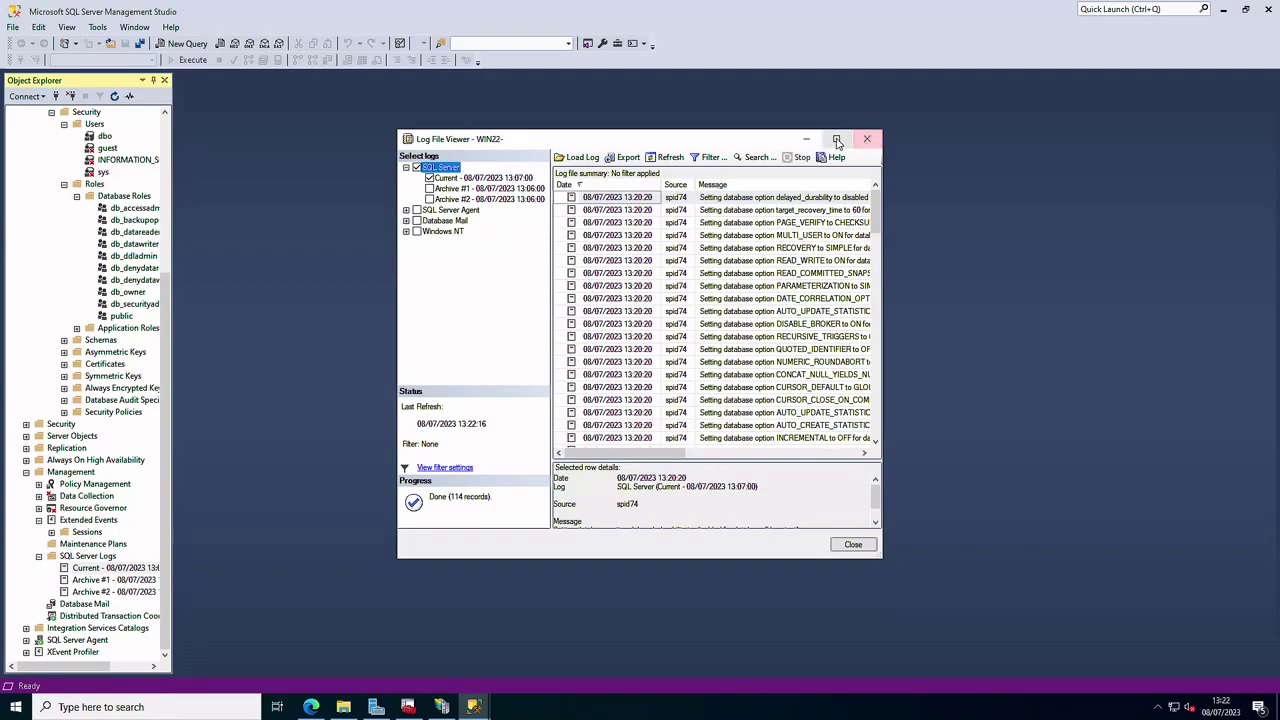
left_click(836, 139)
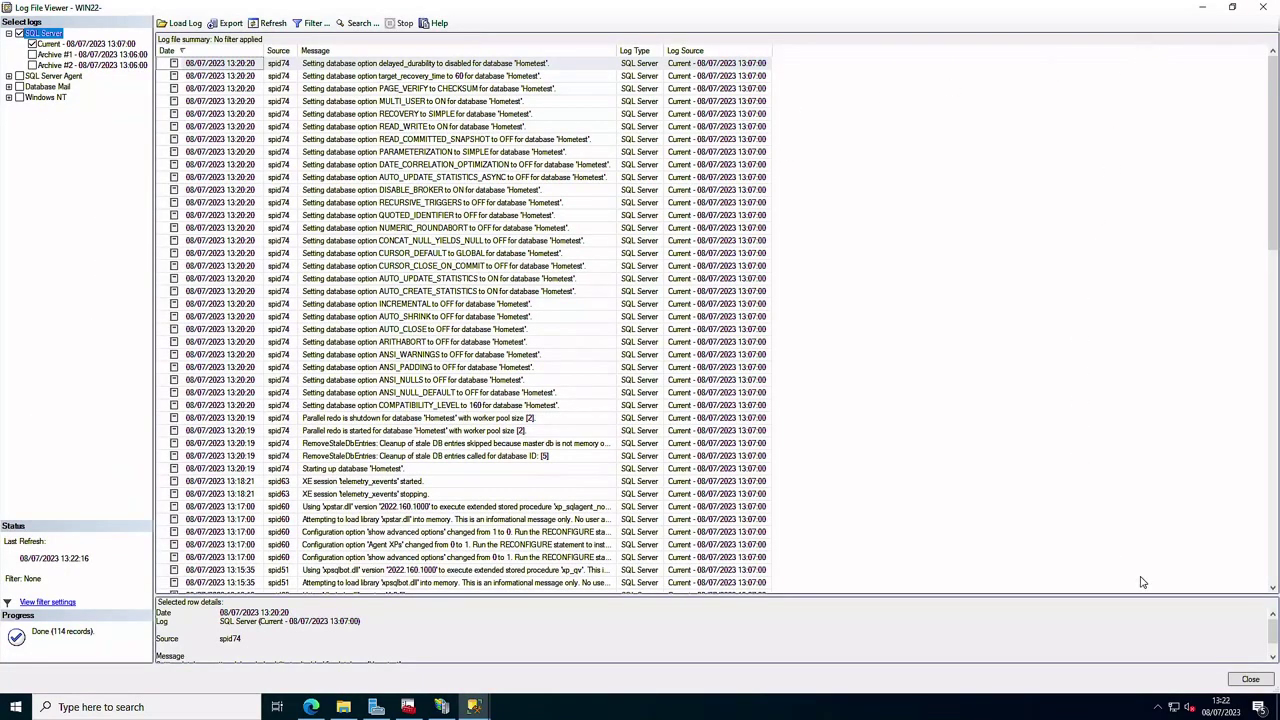
left_click(1250, 681)
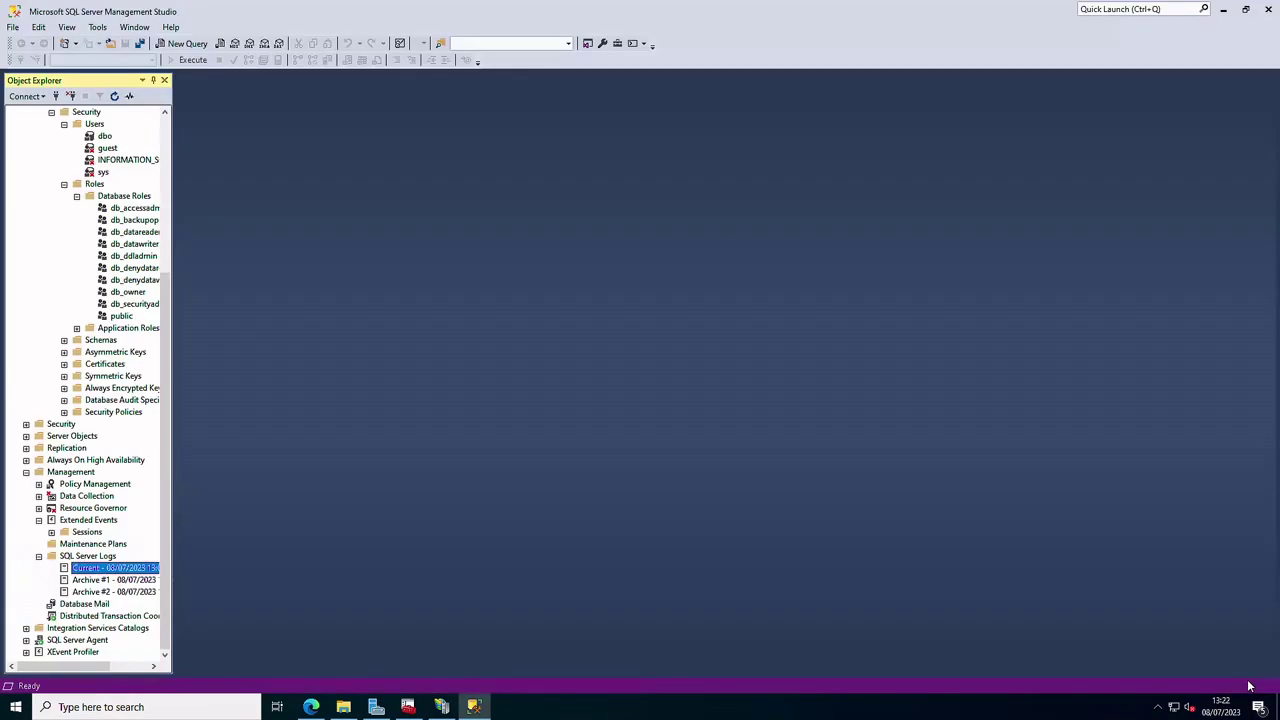
Step: Switch to Microsoft Edge and review the WampServer site's product description and 64-bit download form
left_click(1225, 12)
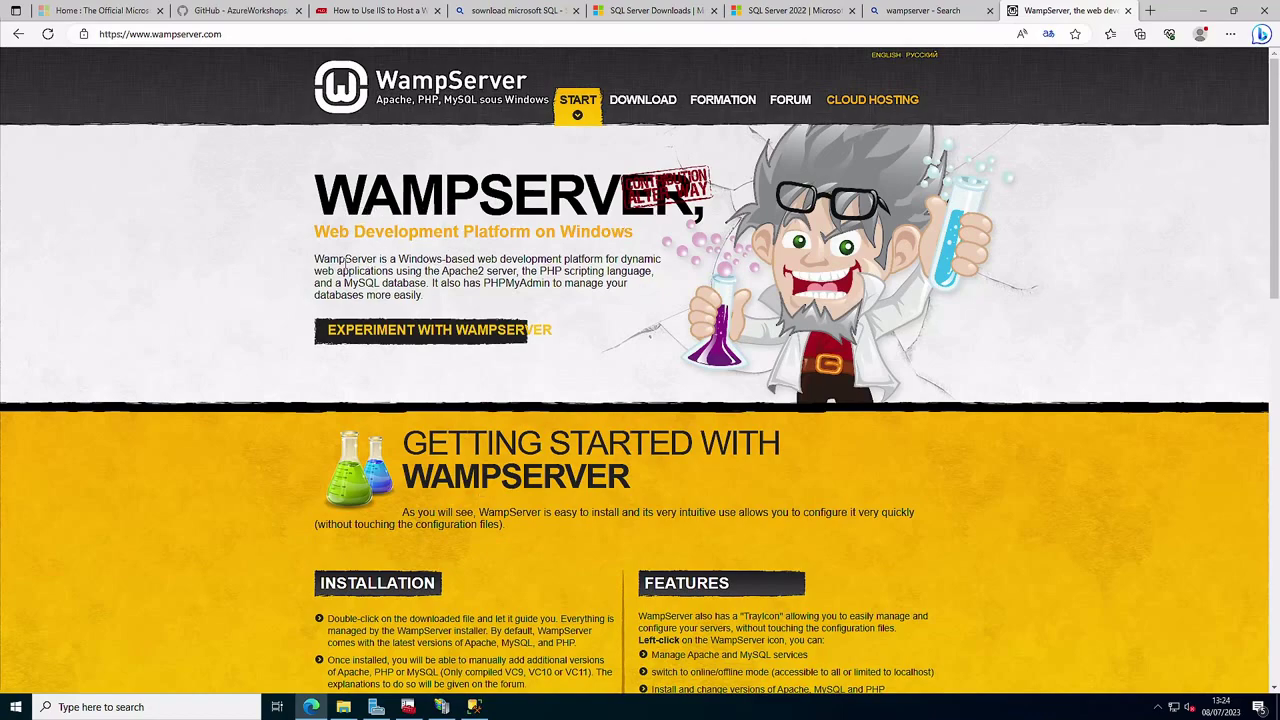
left_click_drag(311, 262, 585, 301)
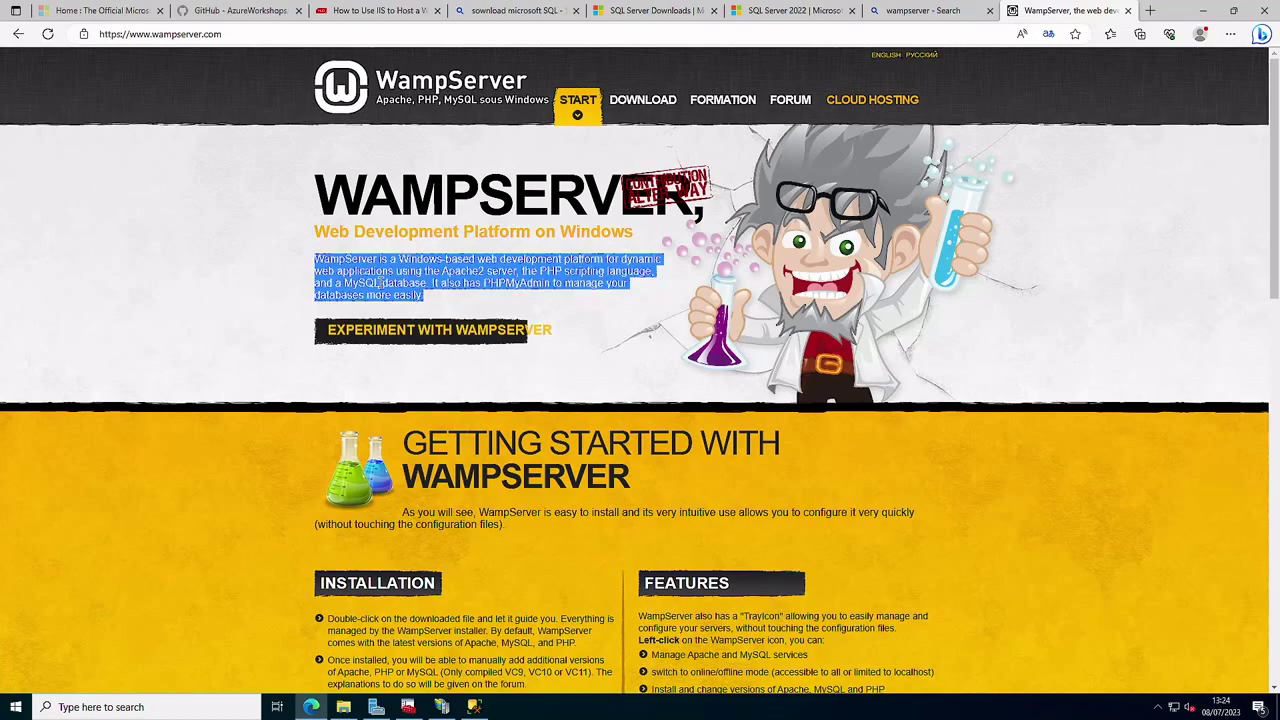
left_click(617, 118)
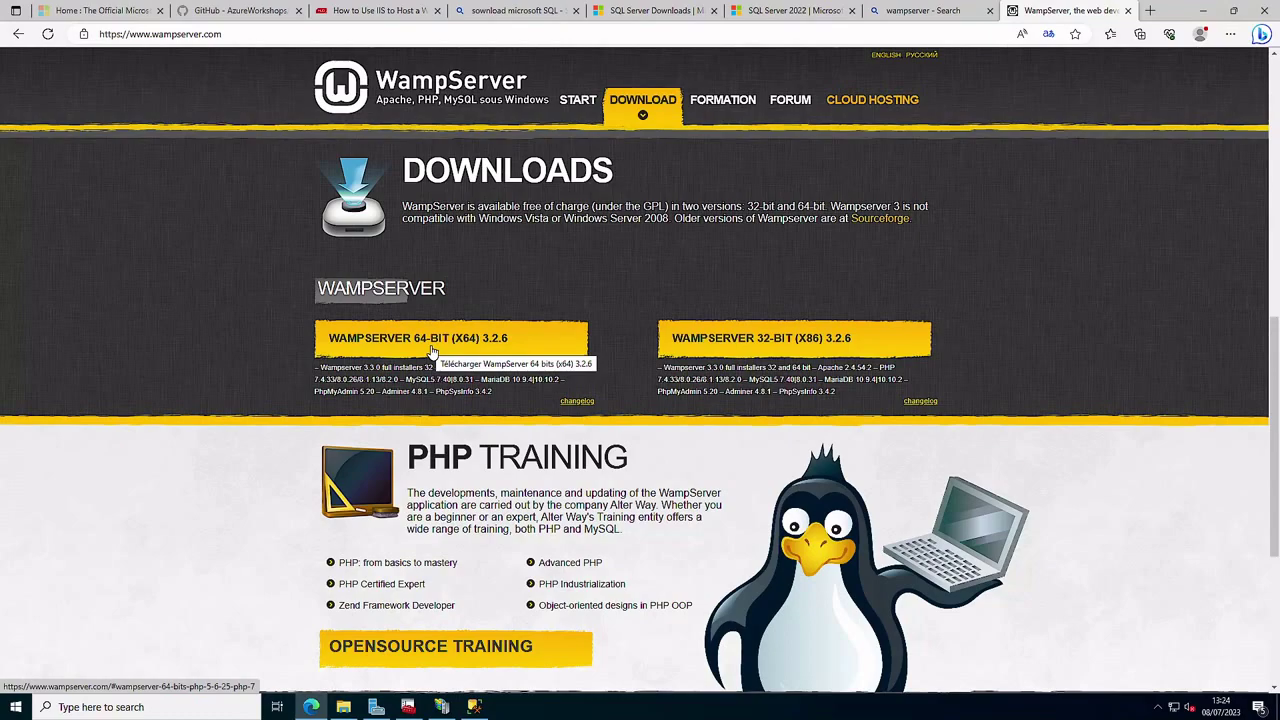
left_click(433, 350)
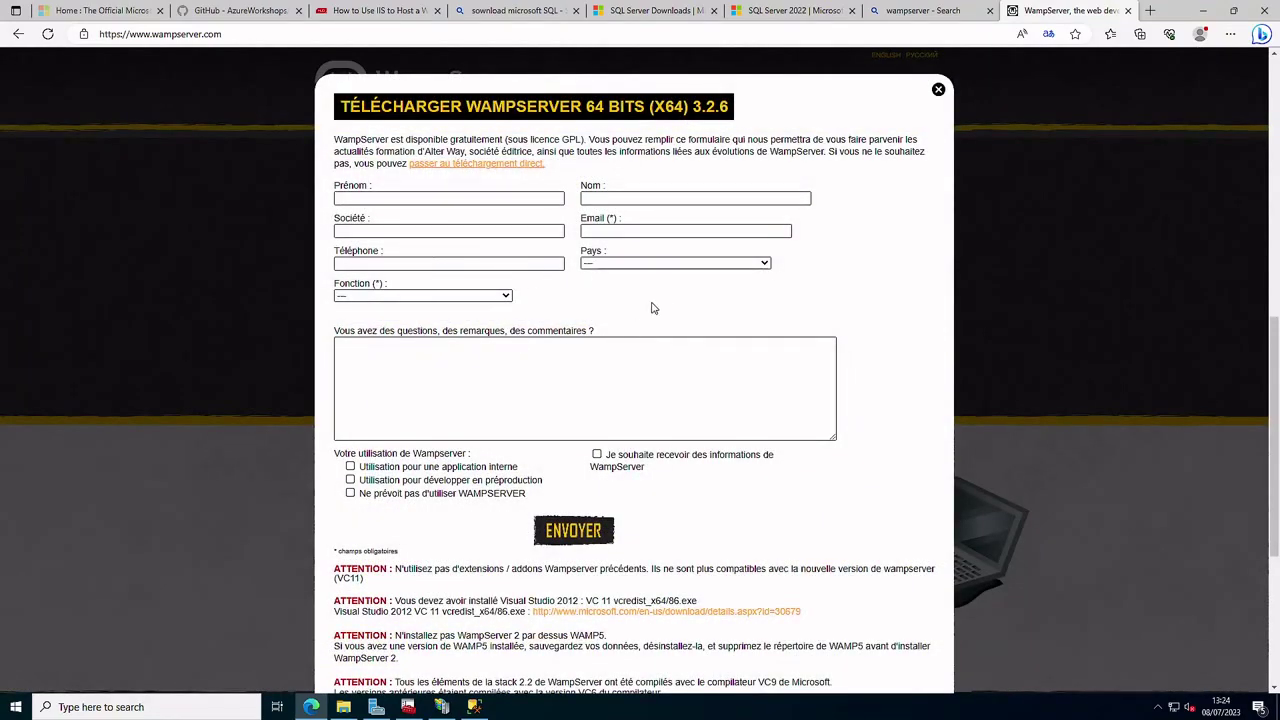
scroll(762, 257, "down", 3)
scroll(714, 277, "up", 2)
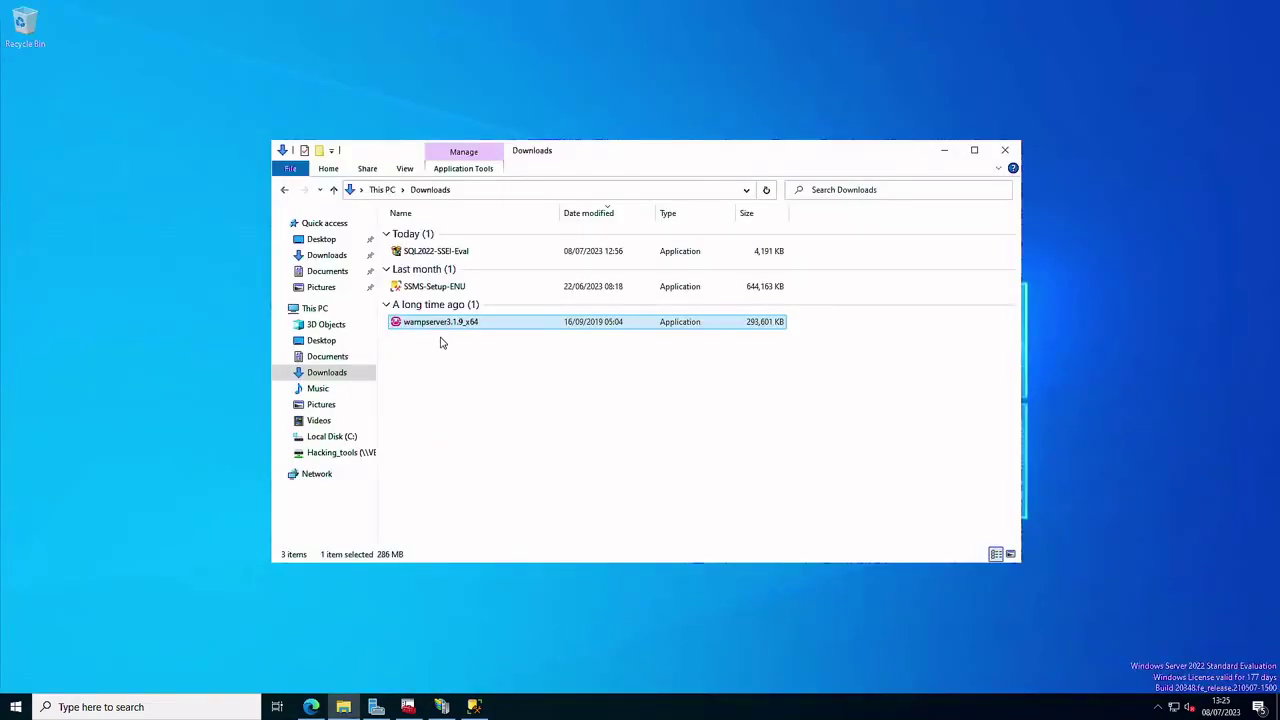
Step: Run the wampserver3.1.9_x64 installer from the Downloads folder in English and accept its license agreement
double_click(451, 324)
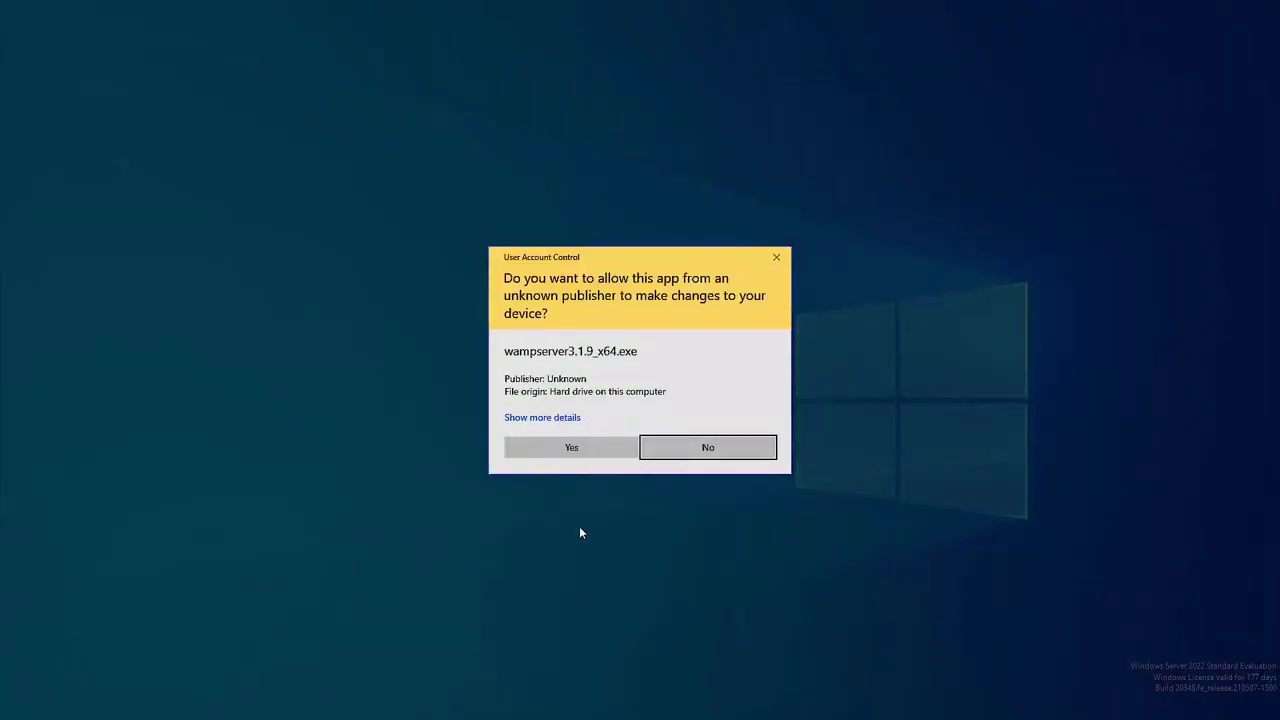
left_click(559, 449)
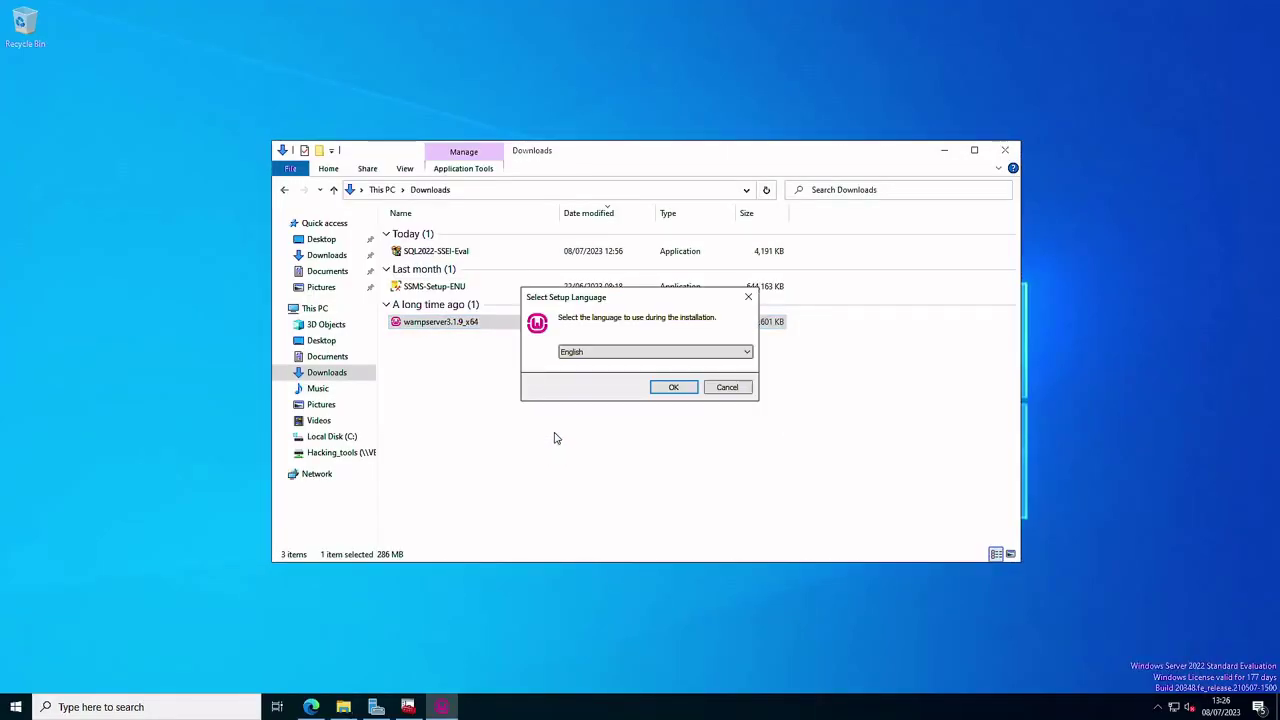
left_click(674, 388)
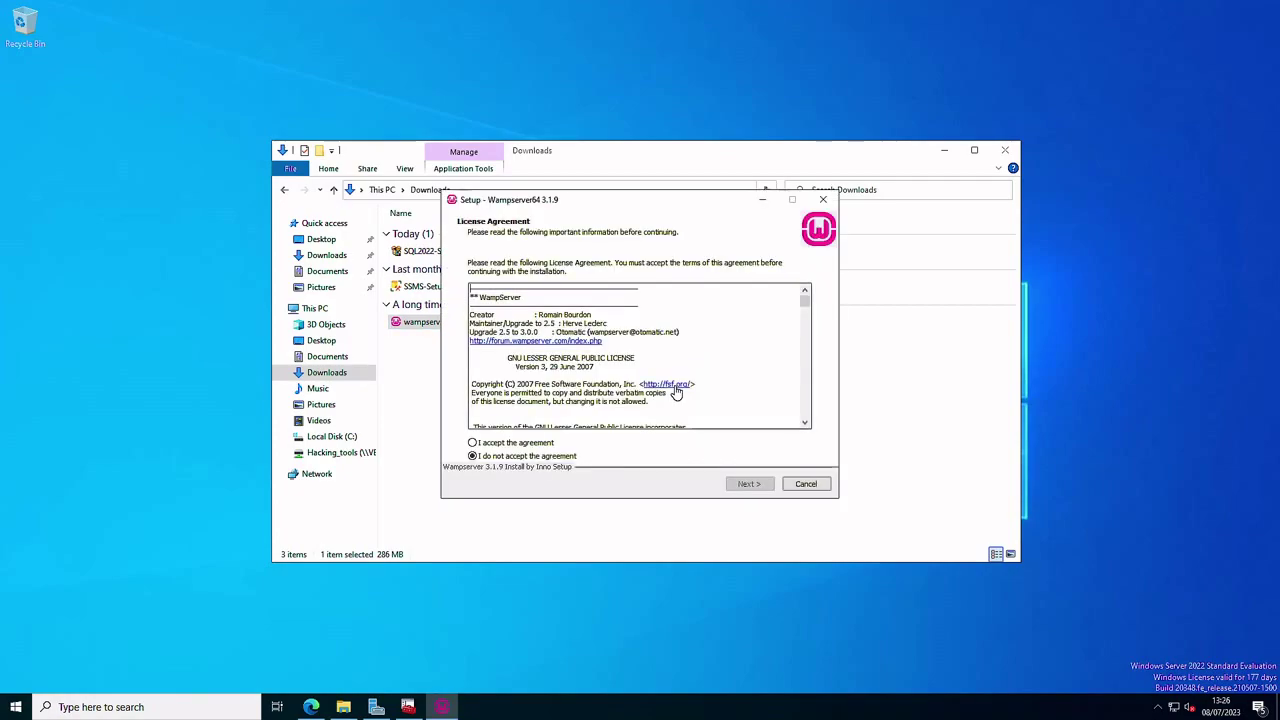
left_click(521, 445)
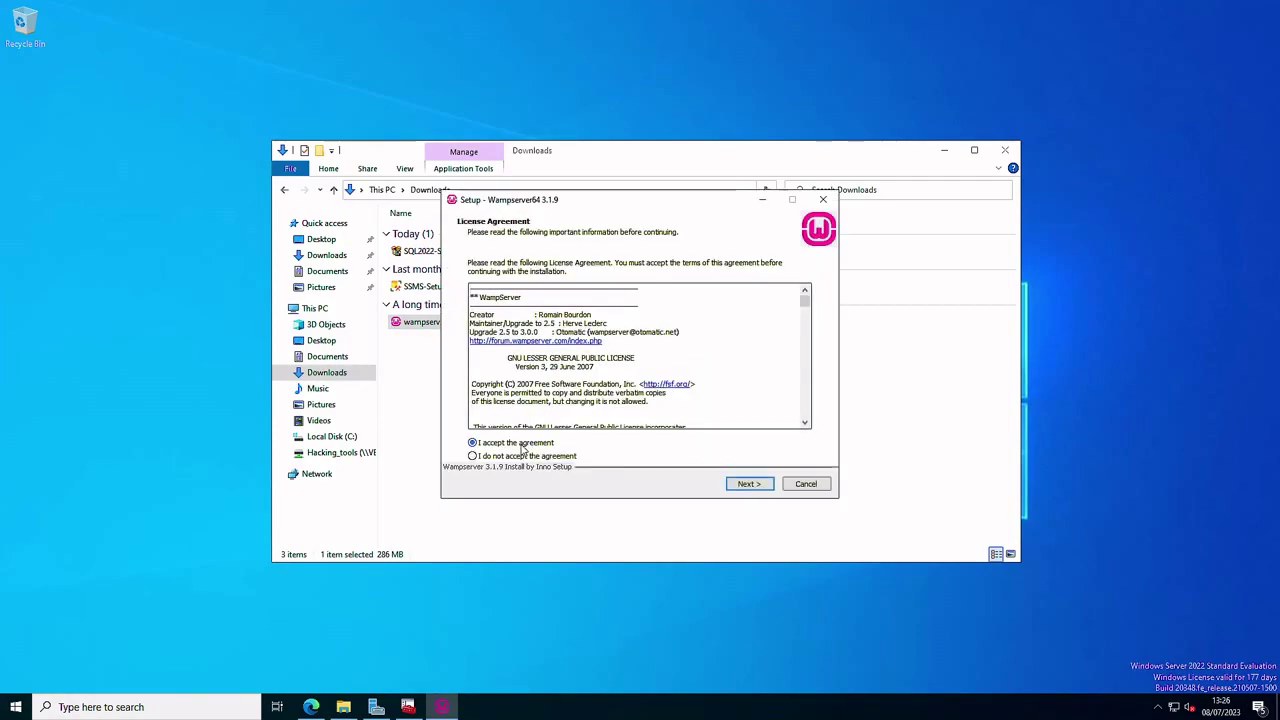
left_click(745, 484)
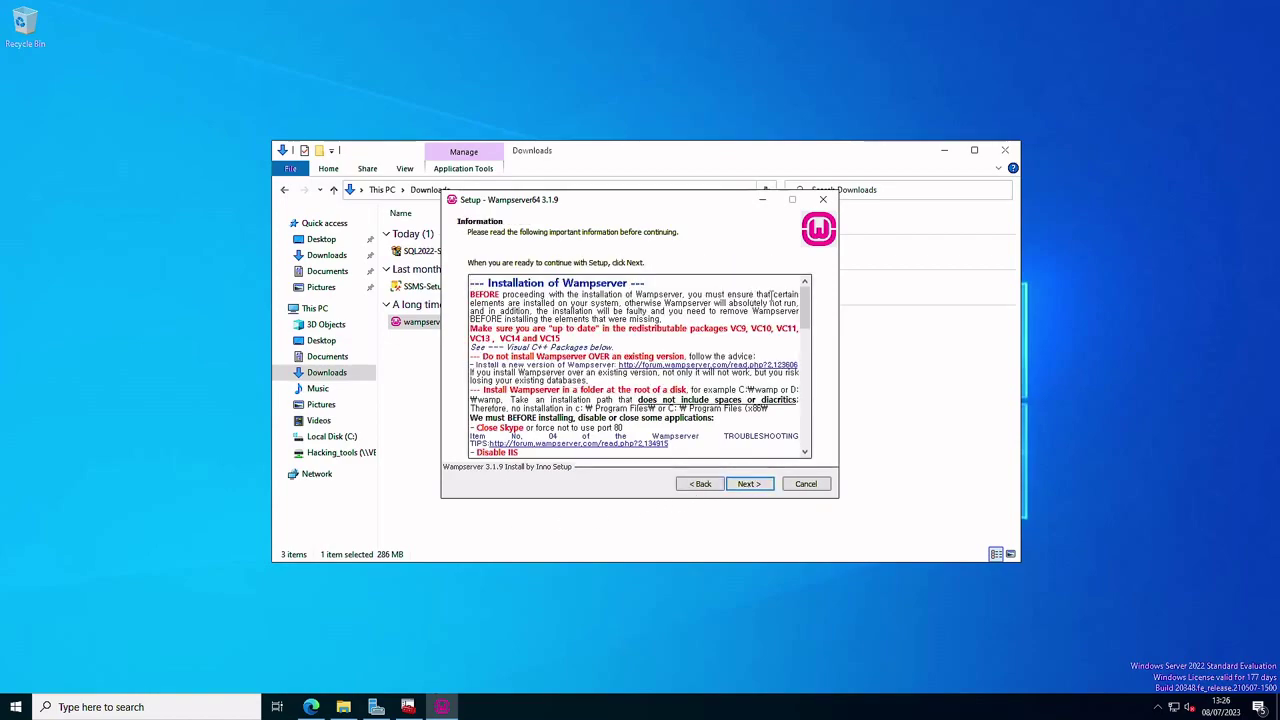
Step: Read the Wampserver pre-installation information and keep c:\wamp64 as the destination folder
left_click_drag(812, 304, 823, 440)
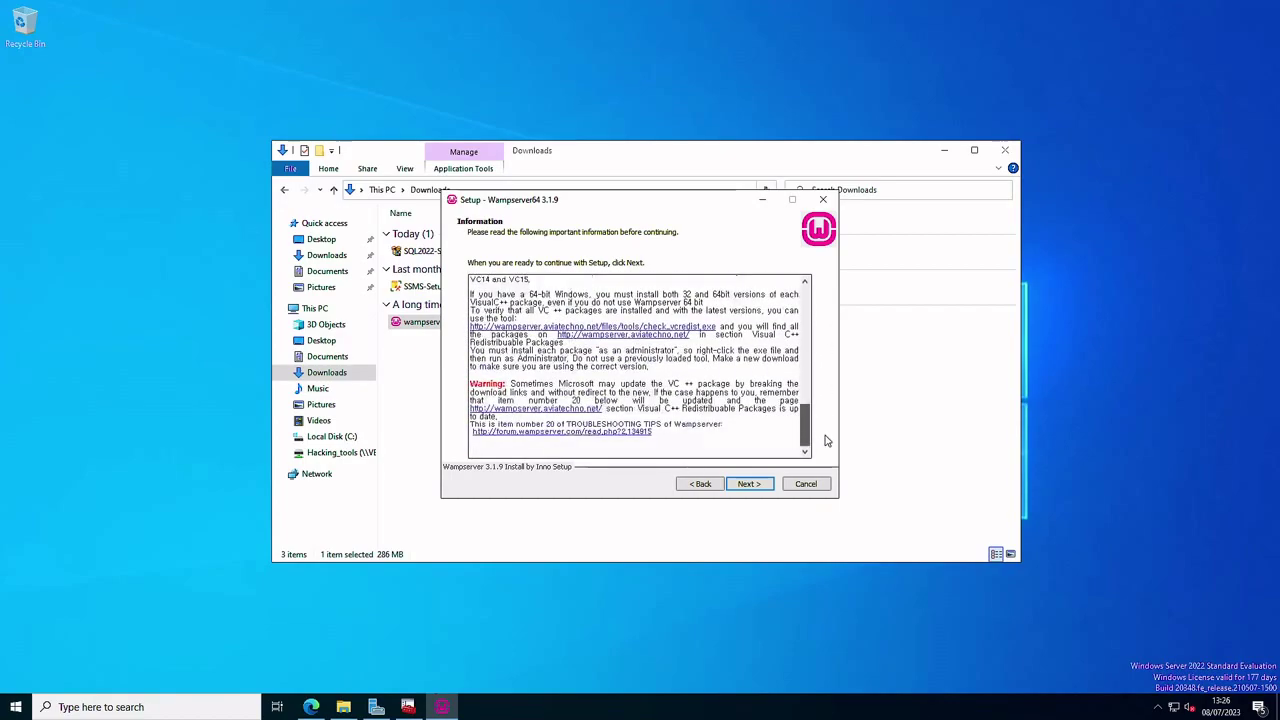
left_click(752, 485)
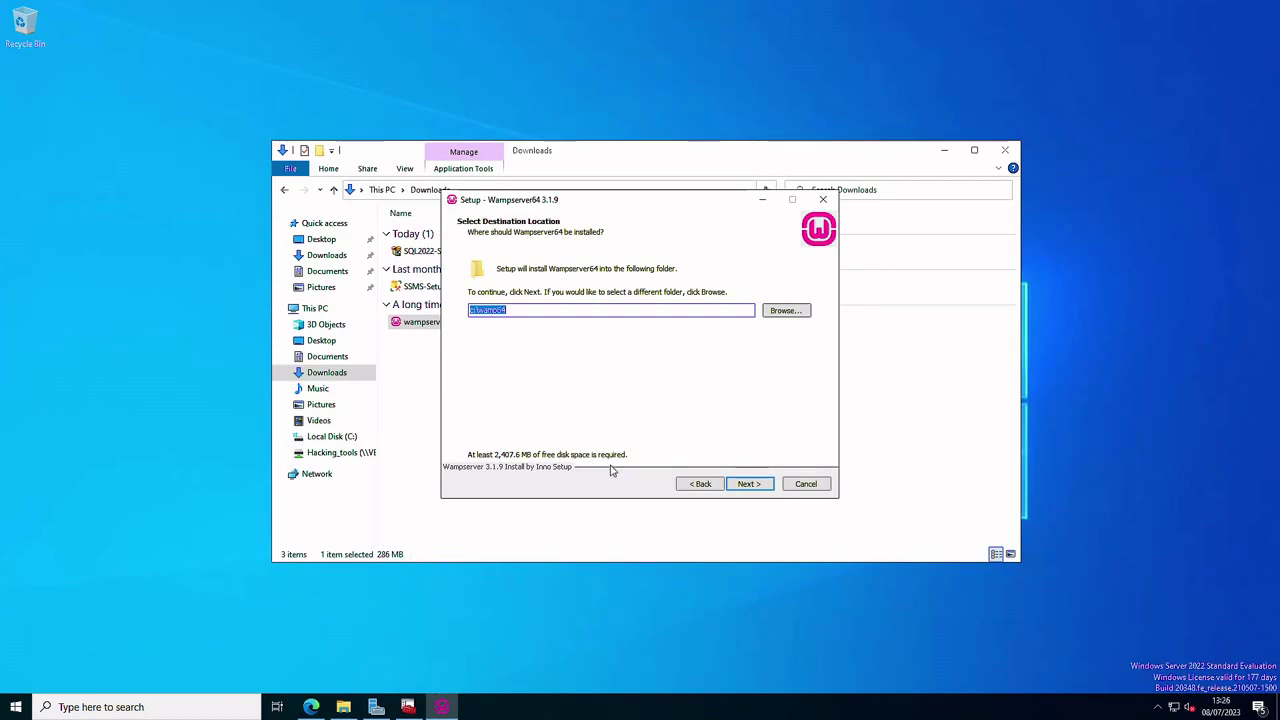
left_click(750, 484)
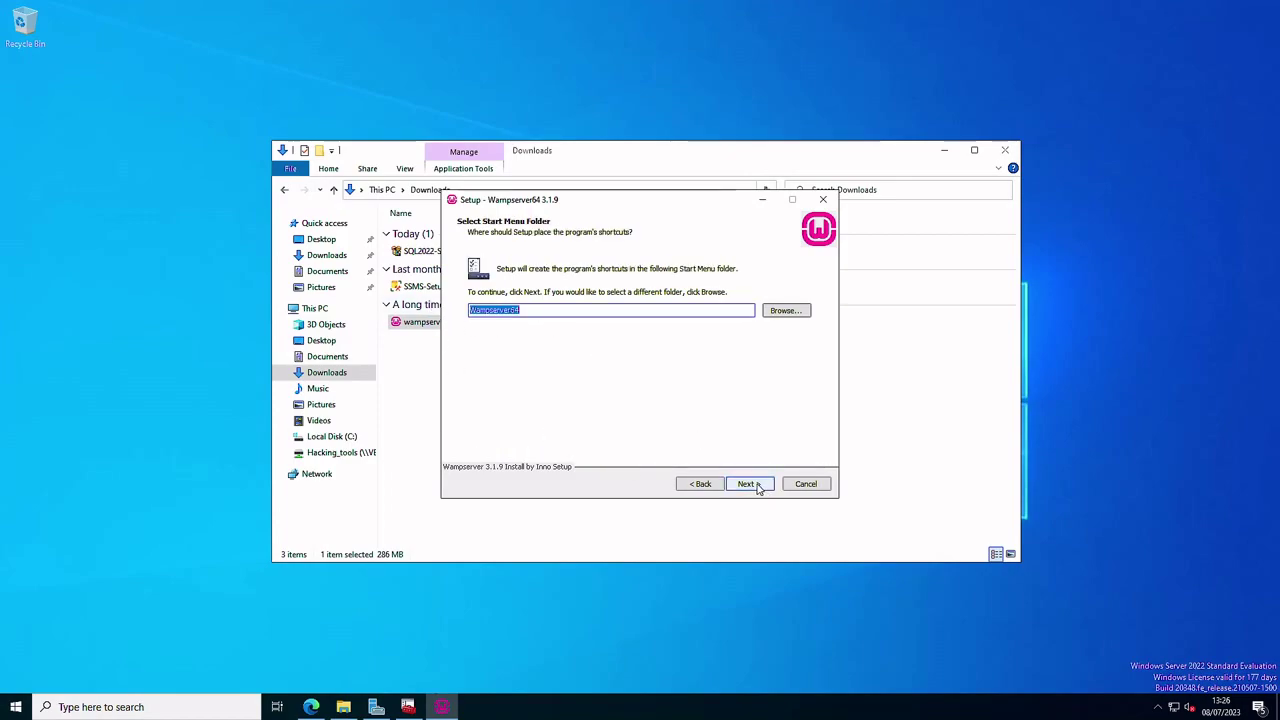
Step: Keep Wampserver64 as the Start Menu folder and start the Wampserver 3.1.9 installation
left_click(750, 484)
left_click(750, 484)
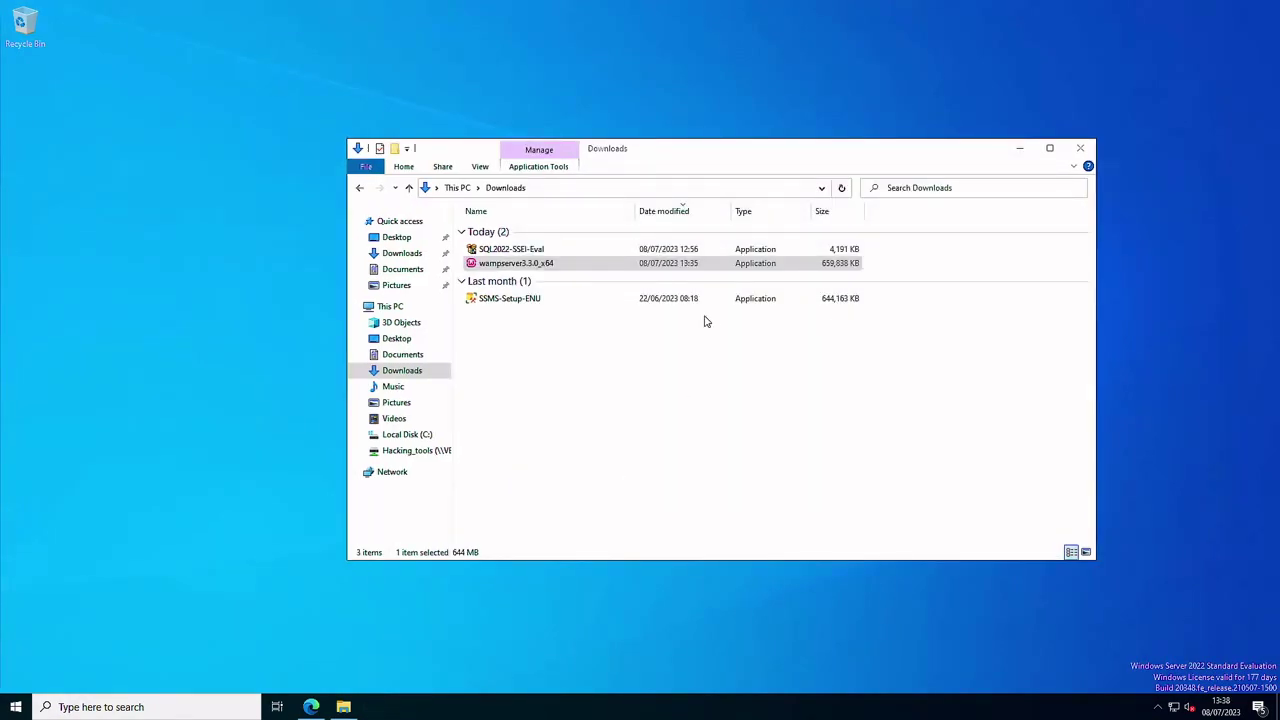
Step: Run the wampserver3.3.0_x64 installer from the Downloads folder in English and accept its license agreement
double_click(527, 270)
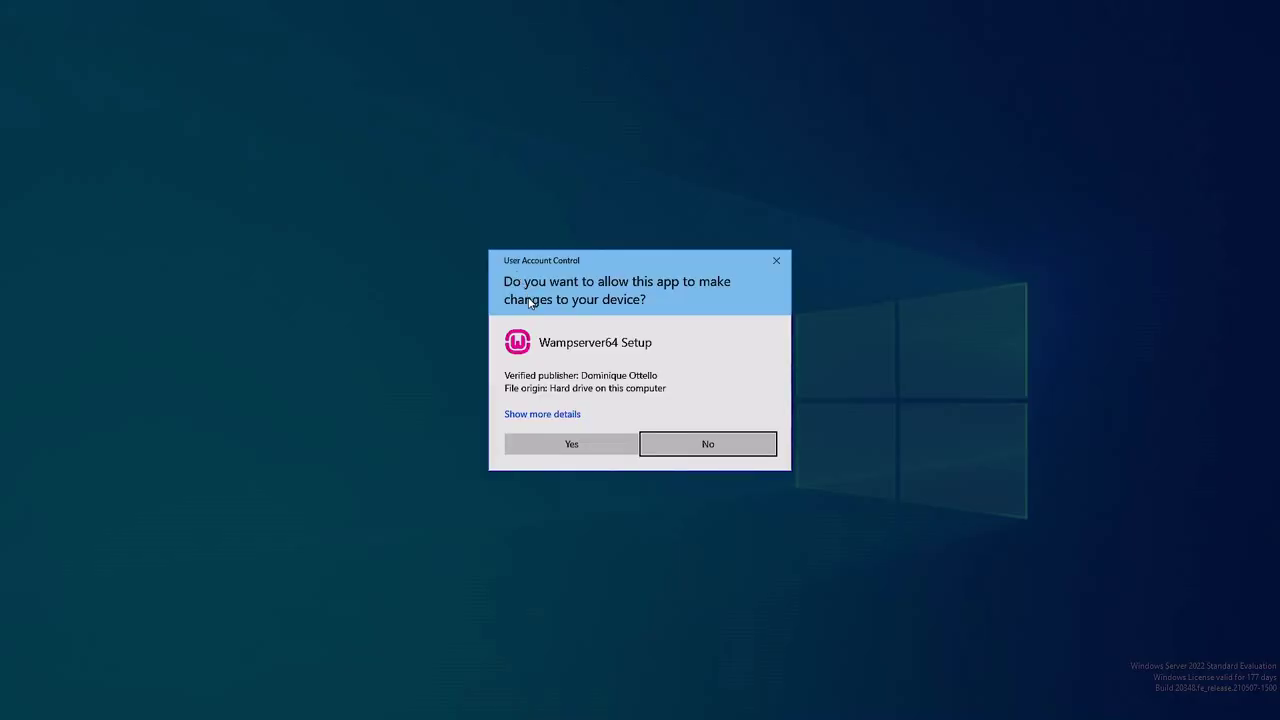
left_click(573, 444)
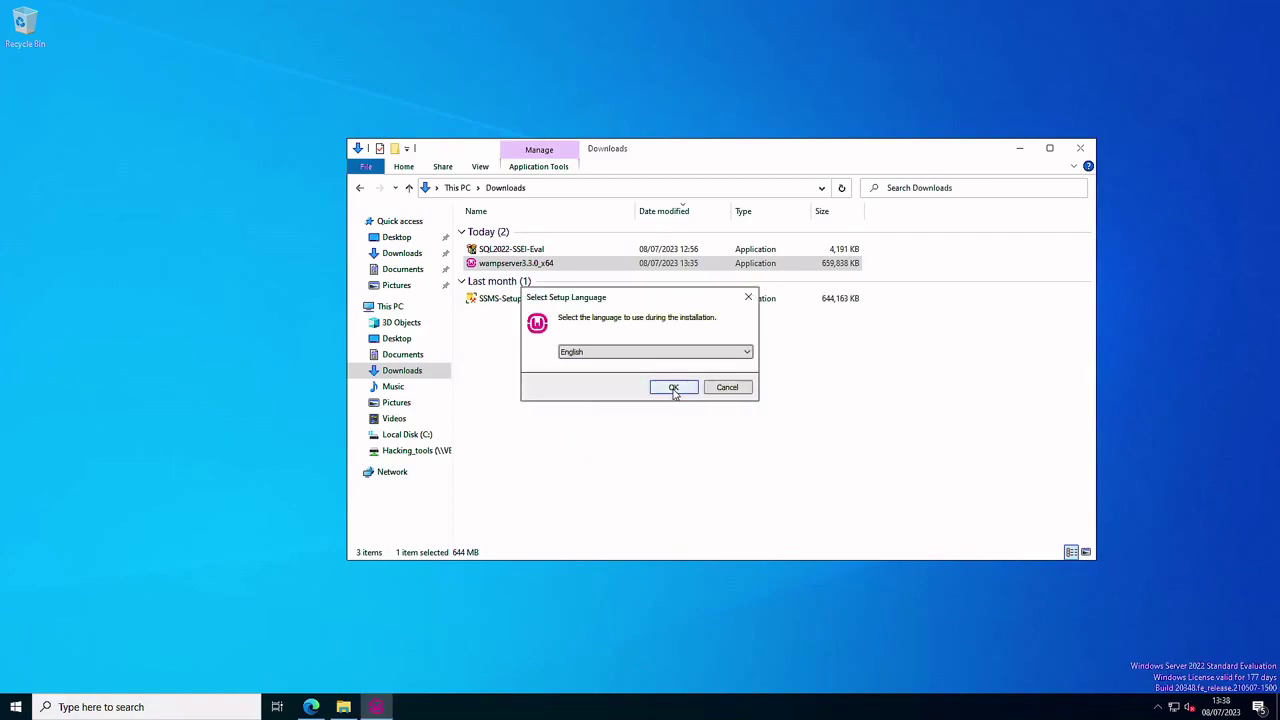
left_click(674, 389)
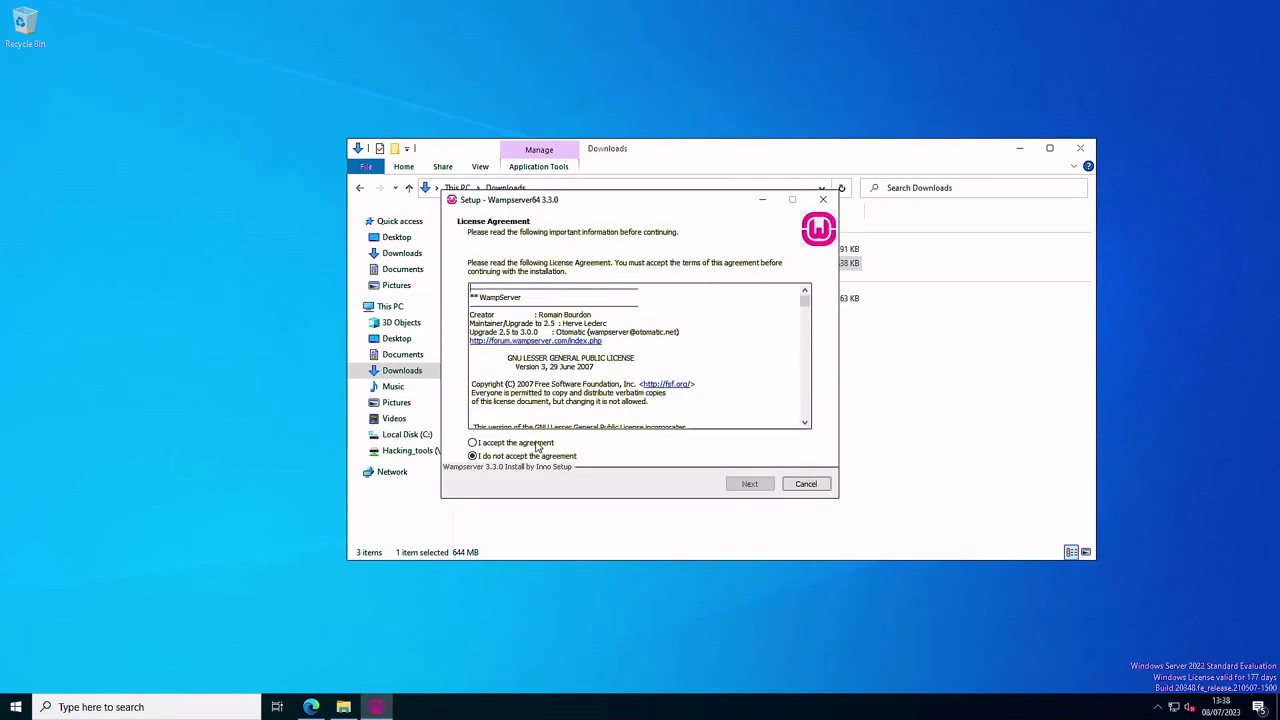
left_click(538, 443)
left_click(749, 483)
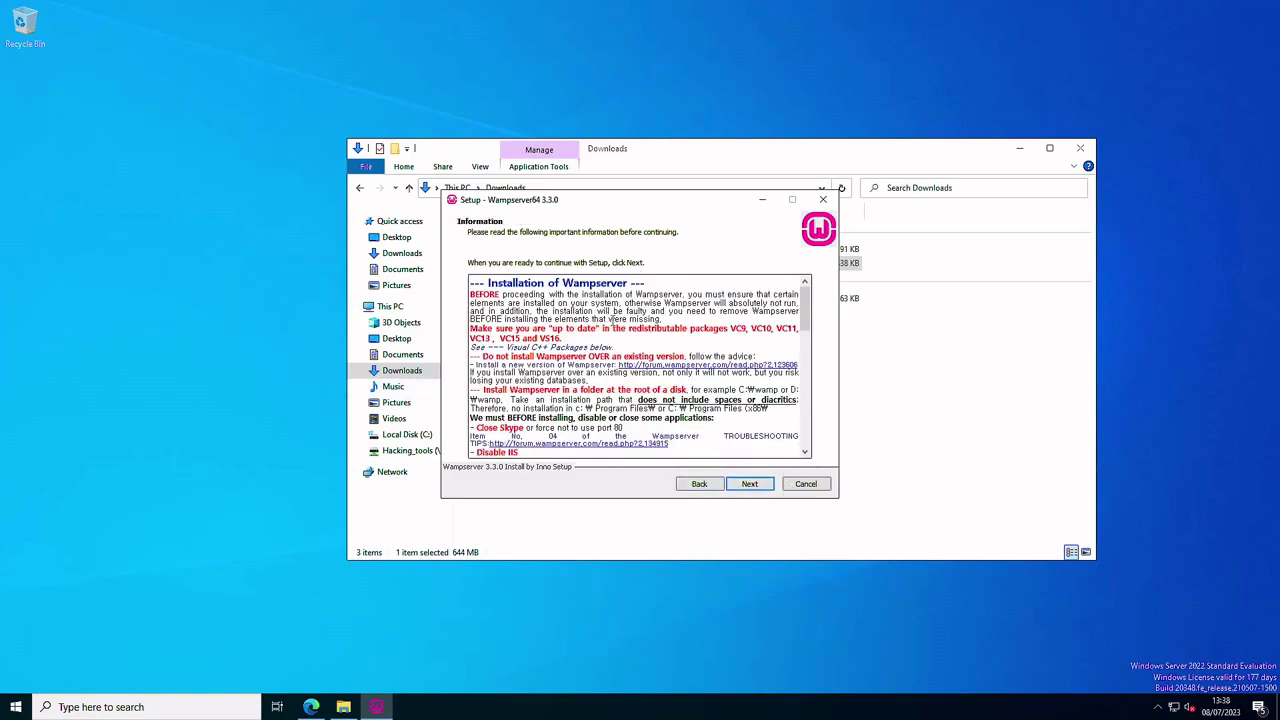
Step: Read the Wampserver 3.3.0 pre-installation information and keep c:\wamp64 as the destination folder
scroll(752, 440, "down", 6)
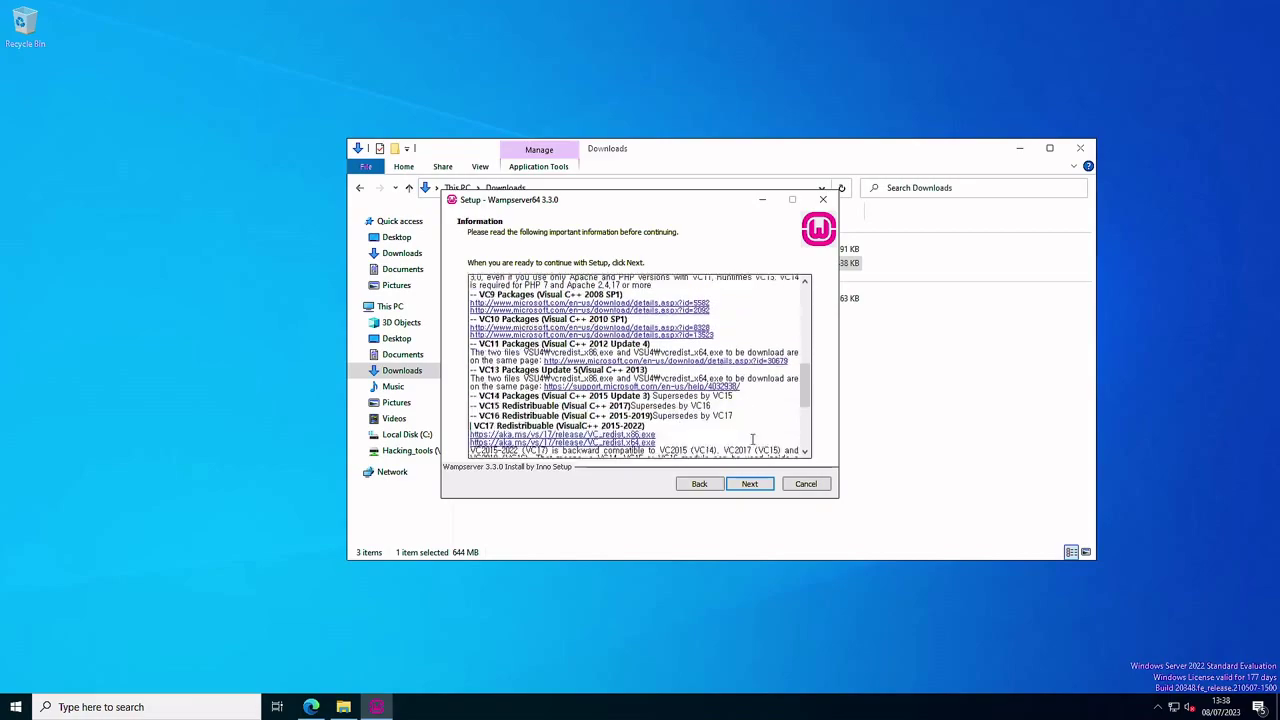
scroll(752, 440, "down", 3)
left_click(749, 483)
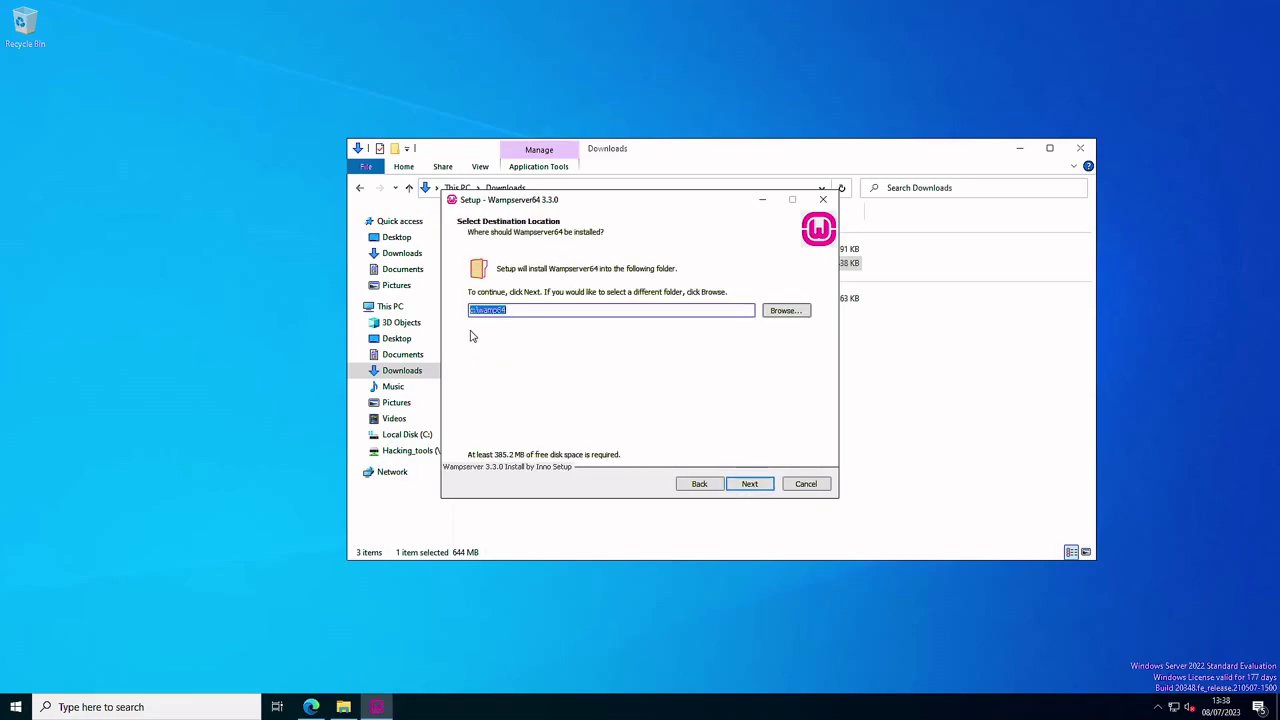
left_click(751, 484)
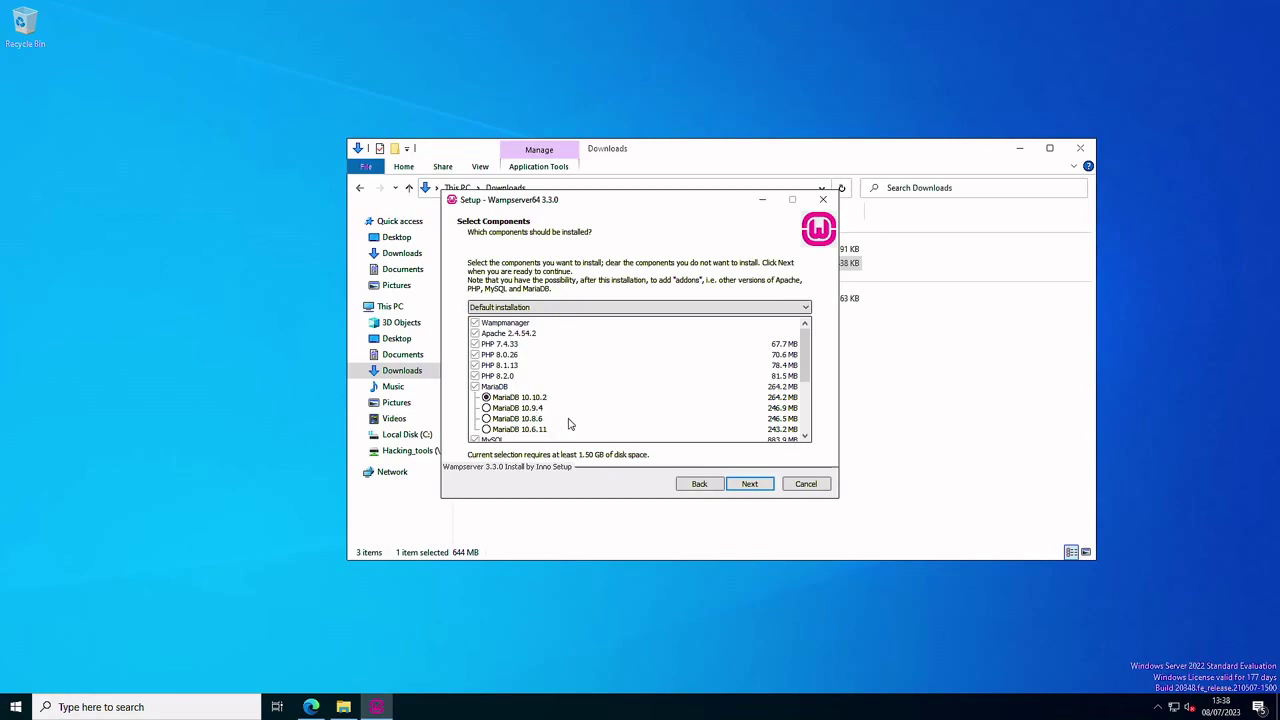
Step: Review the PHP, MariaDB, MySQL and application components and keep the default installation selection
scroll(559, 404, "down", 2)
scroll(559, 404, "down", 1)
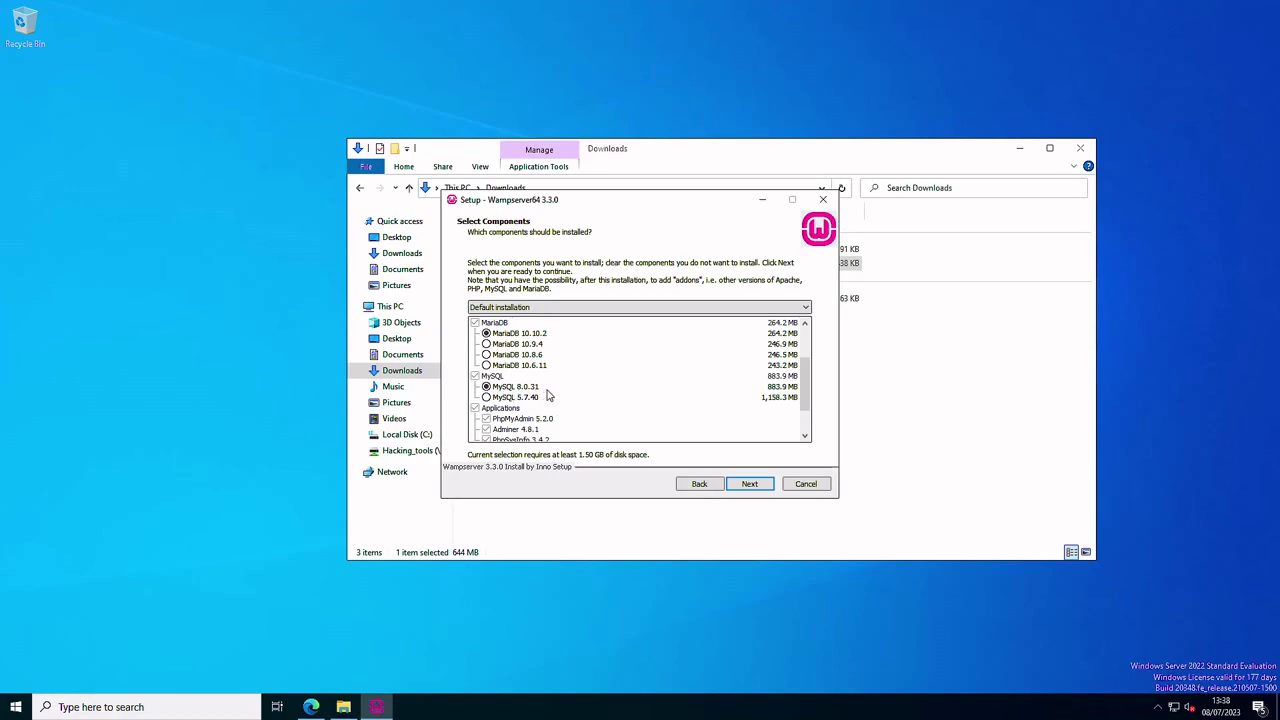
scroll(556, 396, "down", 2)
scroll(563, 397, "up", 3)
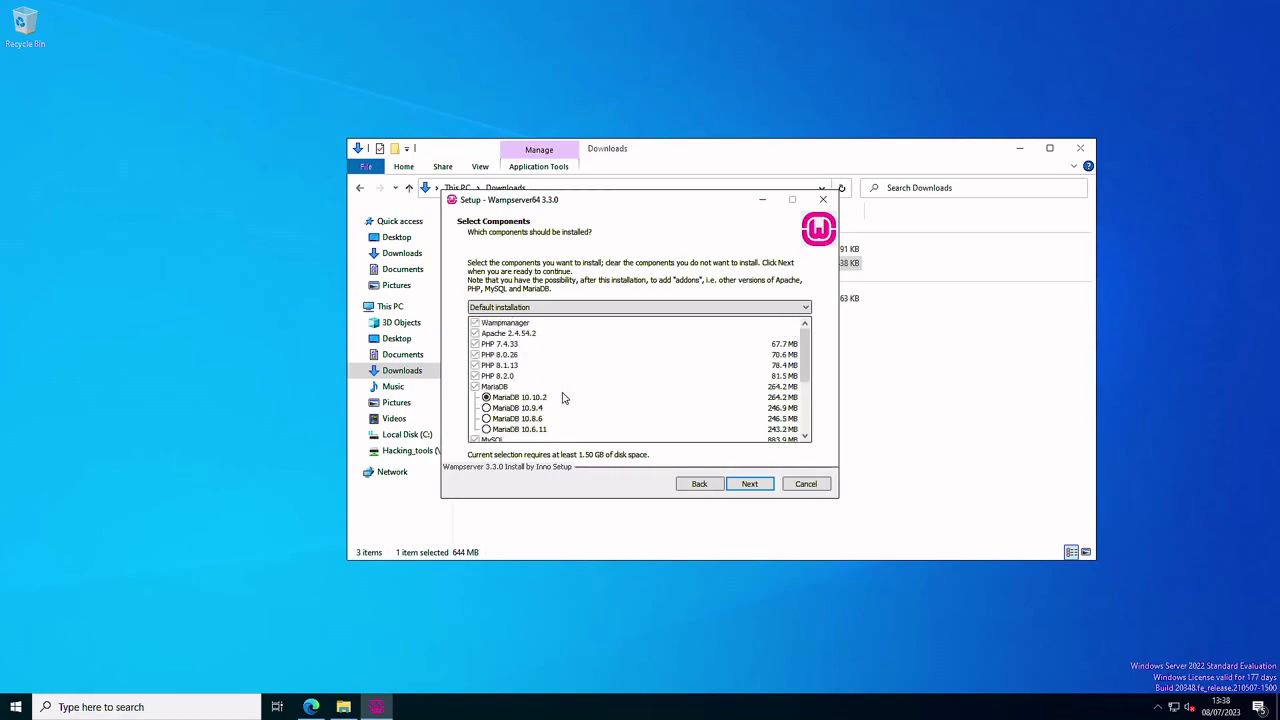
left_click(752, 485)
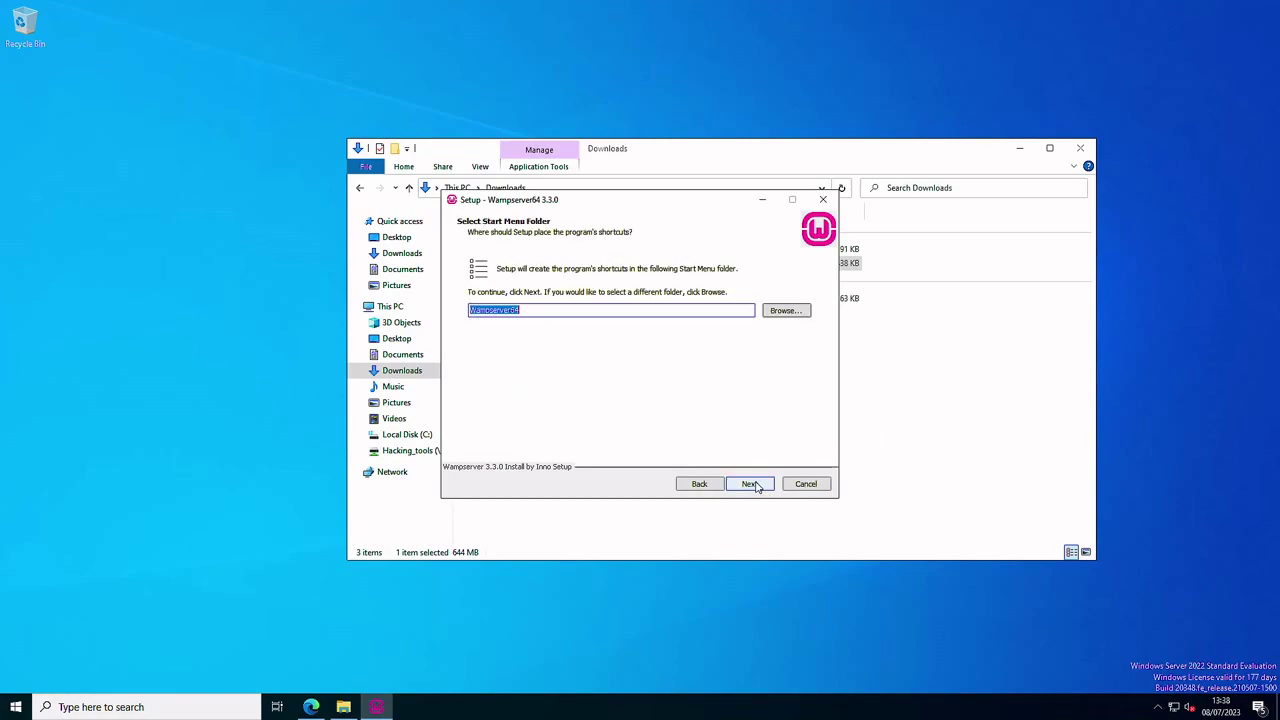
Step: Keep Wampserver64 as the Start Menu folder, review the installation summary and start installing Wampserver 3.3.0
left_click(755, 488)
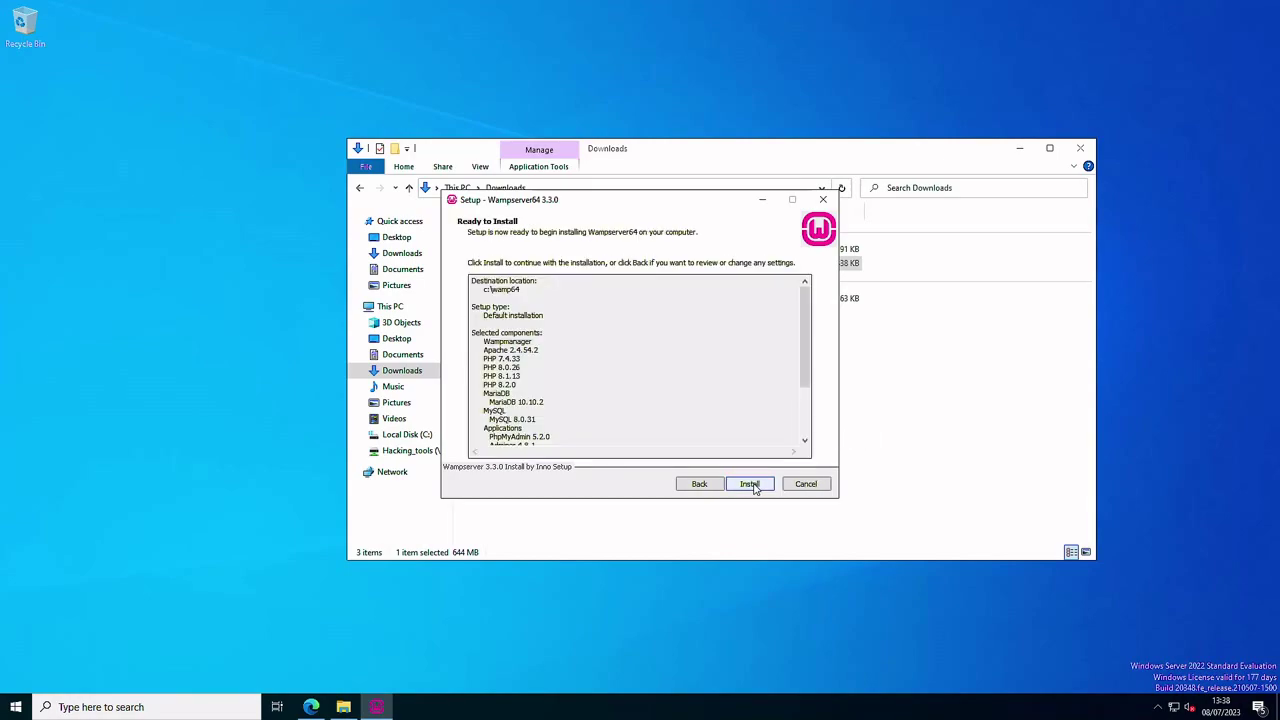
scroll(722, 385, "down", 4)
left_click(752, 485)
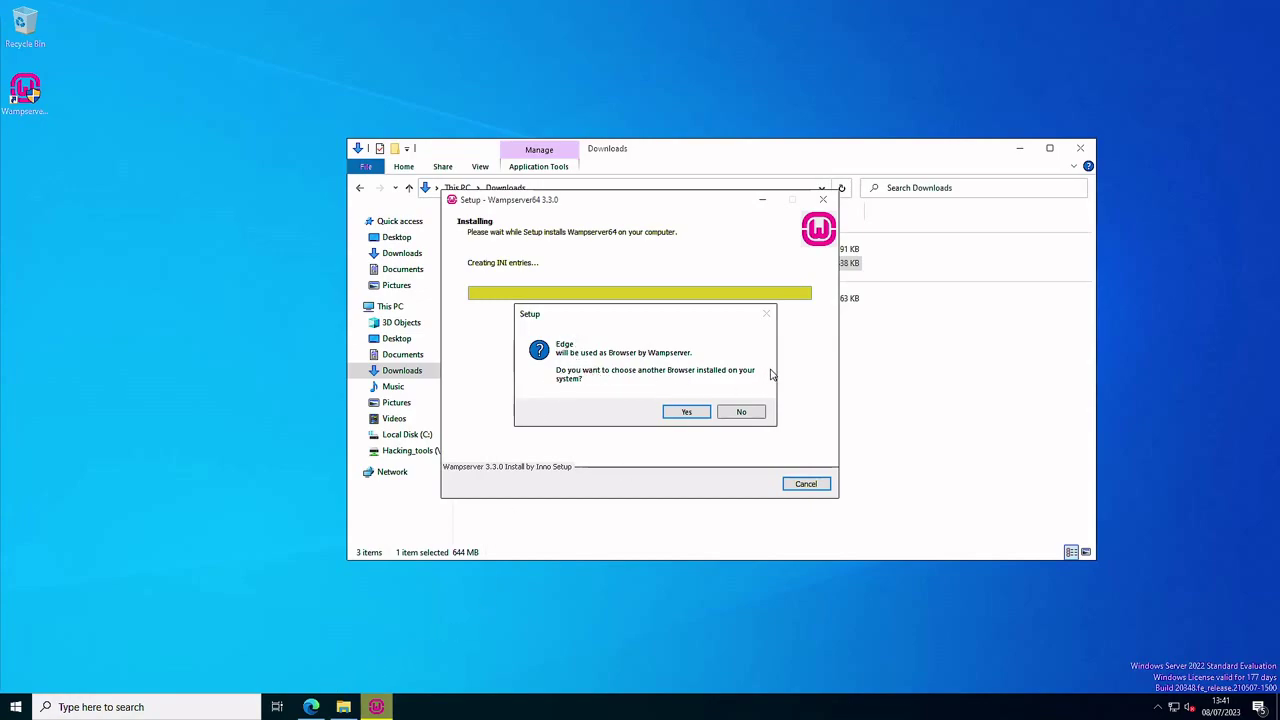
Step: Keep Edge as Wampserver's browser and notepad.exe as its text editor, and finish the setup after reading the usage information
left_click(757, 414)
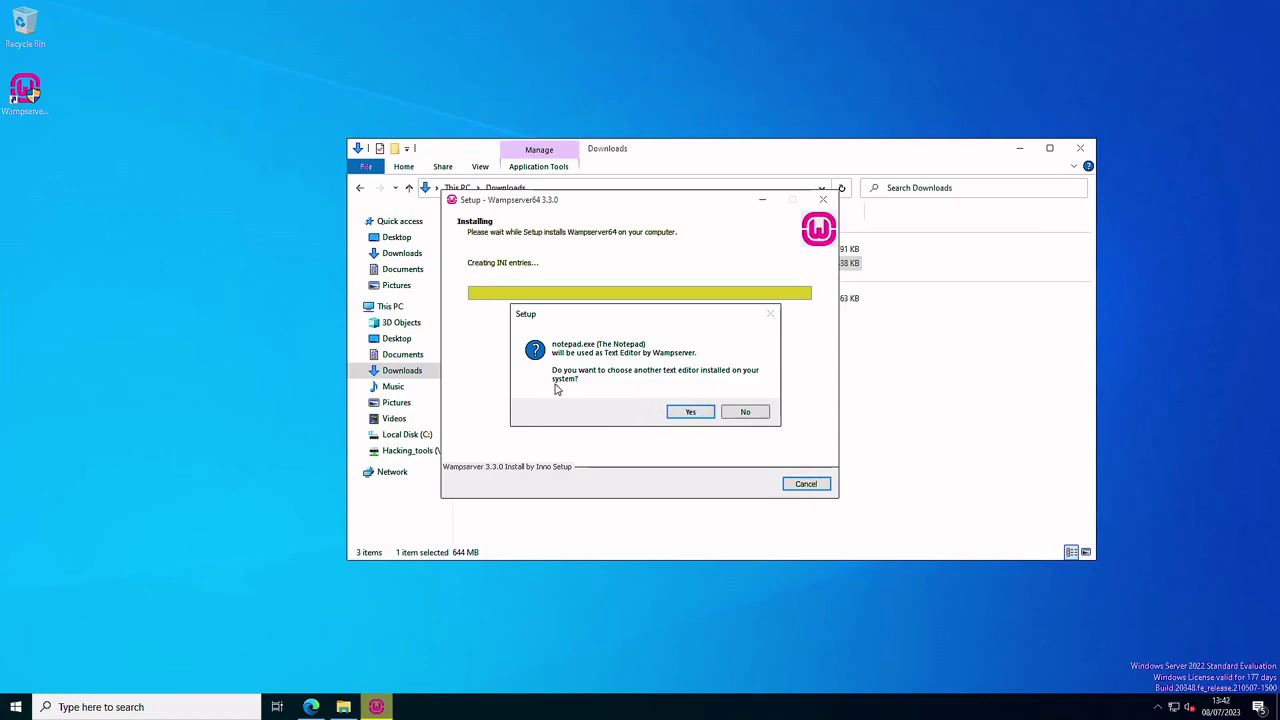
left_click(745, 413)
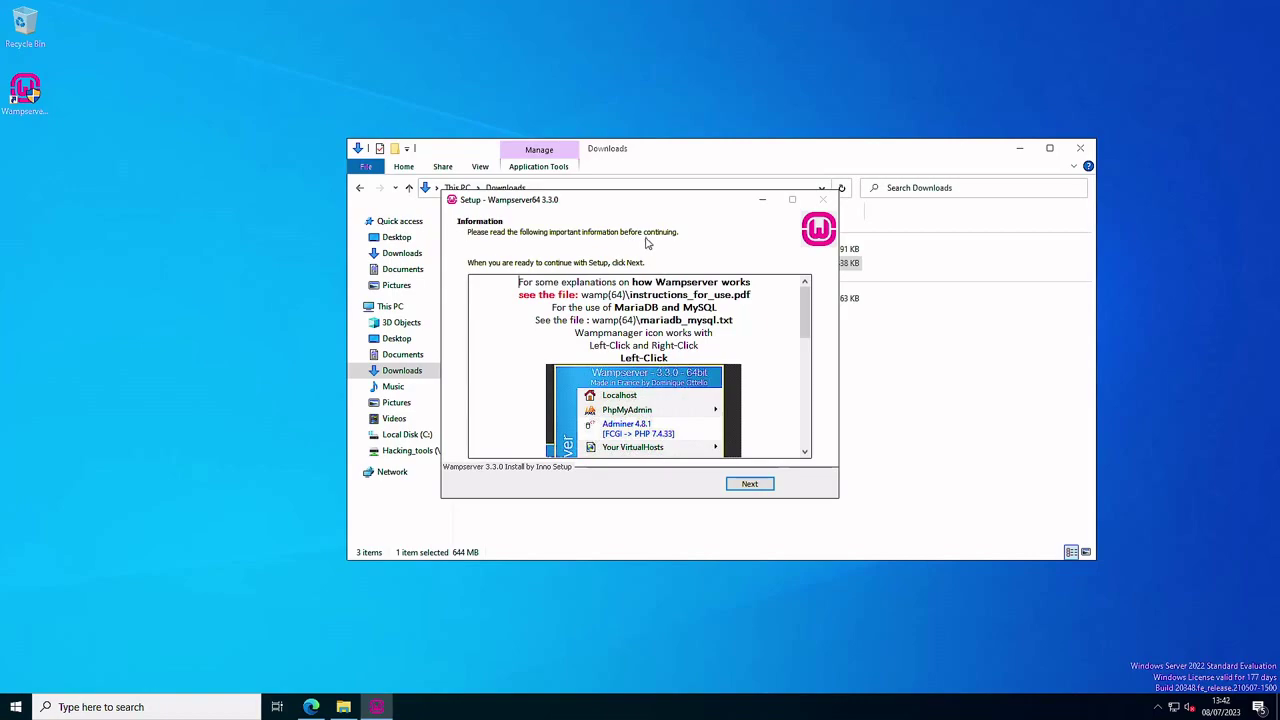
left_click_drag(806, 314, 828, 367)
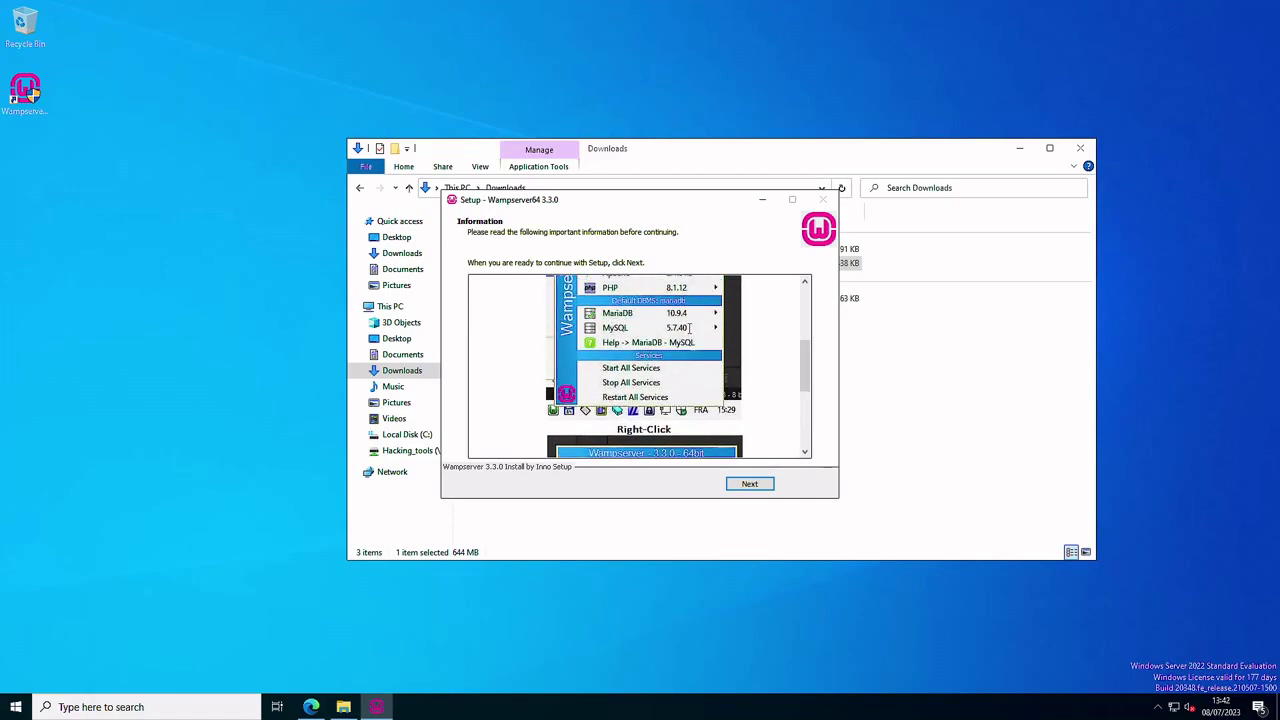
left_click(751, 485)
left_click(750, 484)
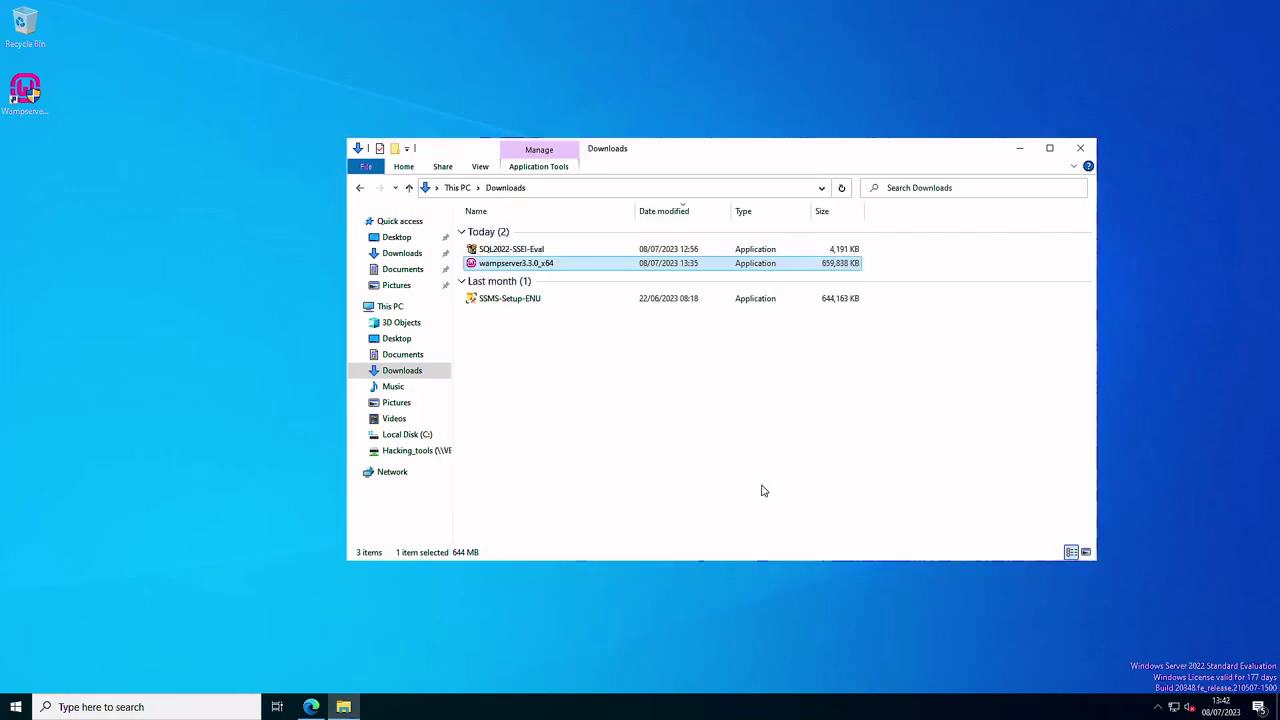
Step: Switch to Microsoft Edge and look back through the Astra guide on installing WordPress with WAMP, up to its title
left_click(311, 707)
scroll(409, 436, "up", 15)
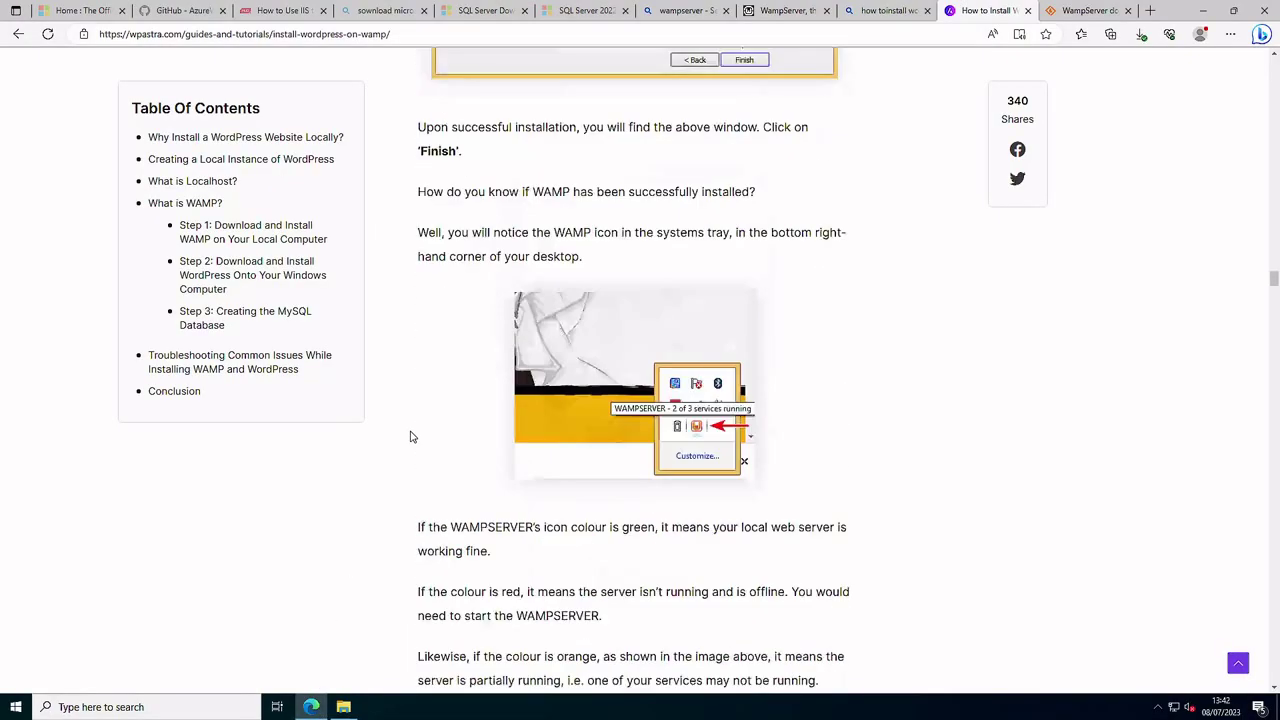
scroll(409, 436, "up", 20)
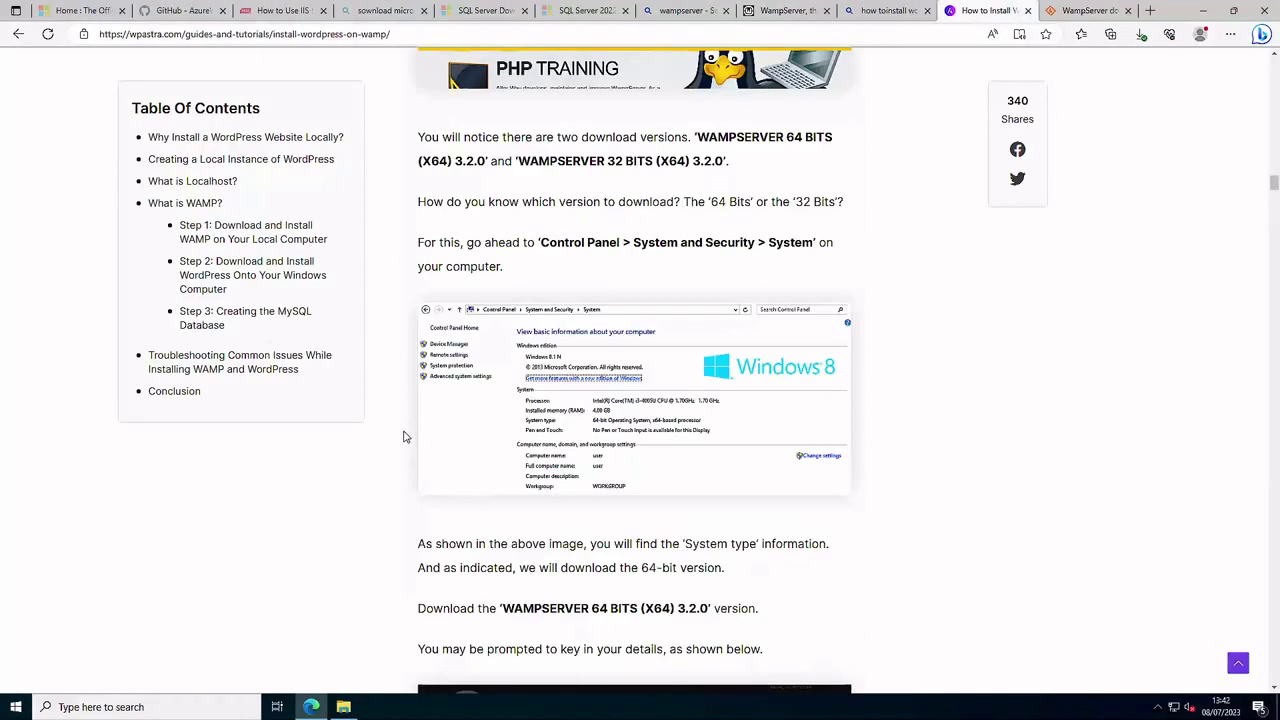
scroll(340, 395, "up", 20)
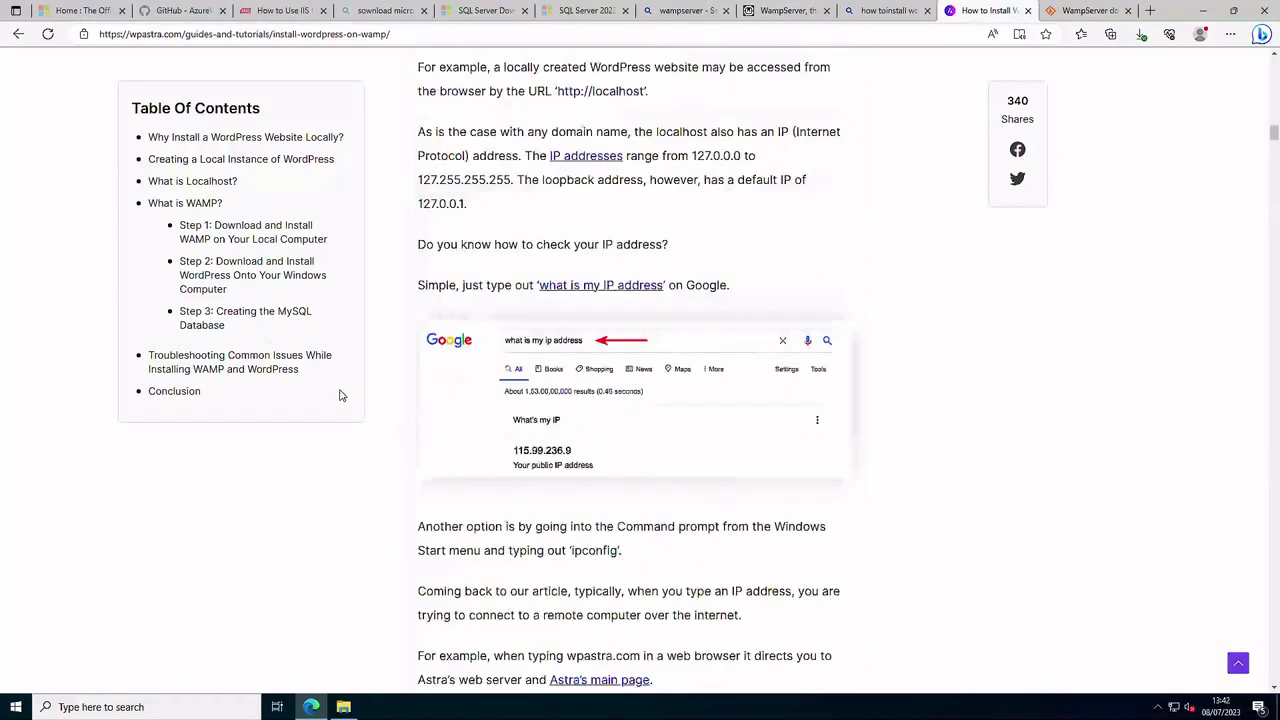
scroll(521, 329, "up", 20)
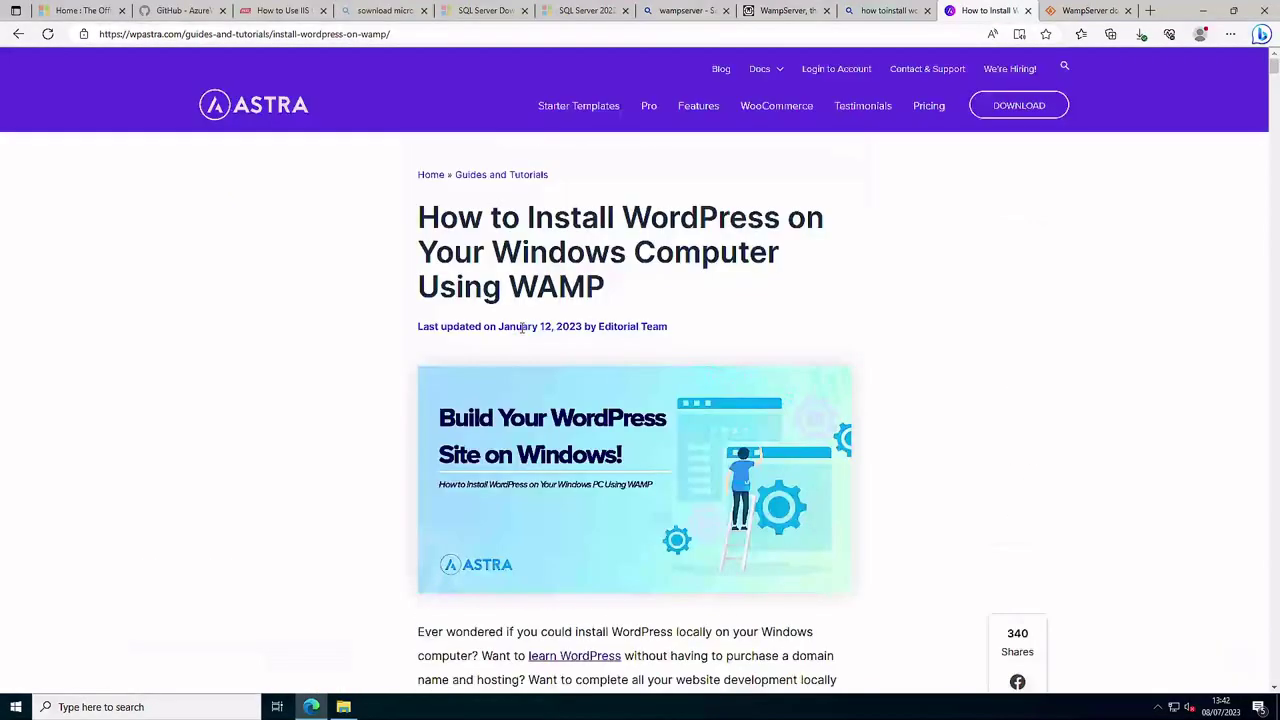